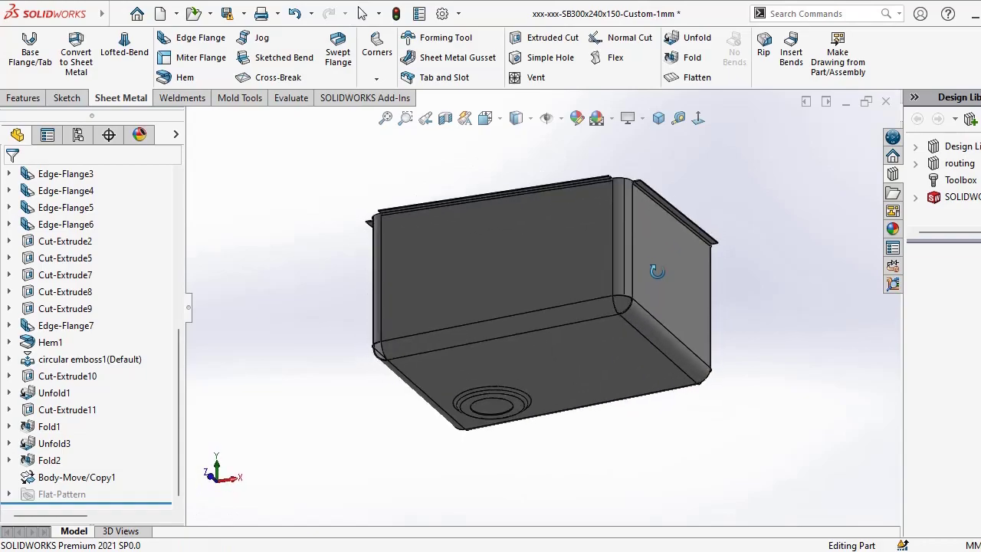
- Examine the bent corners and bottom corner gaps of the sheet metal box from several angles
middle_click_drag(603, 293, 598, 315)
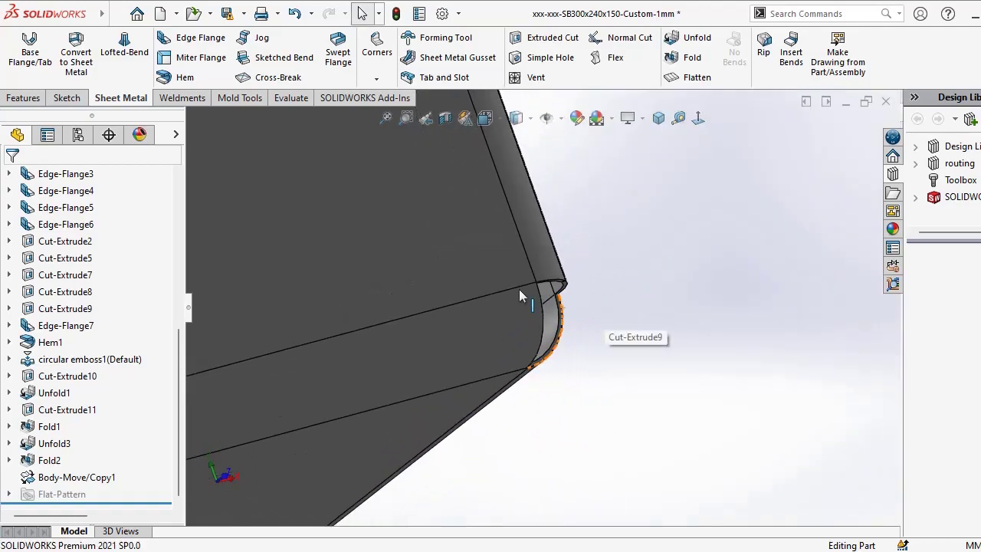
left_click(658, 118)
scroll(556, 437, "down", 5)
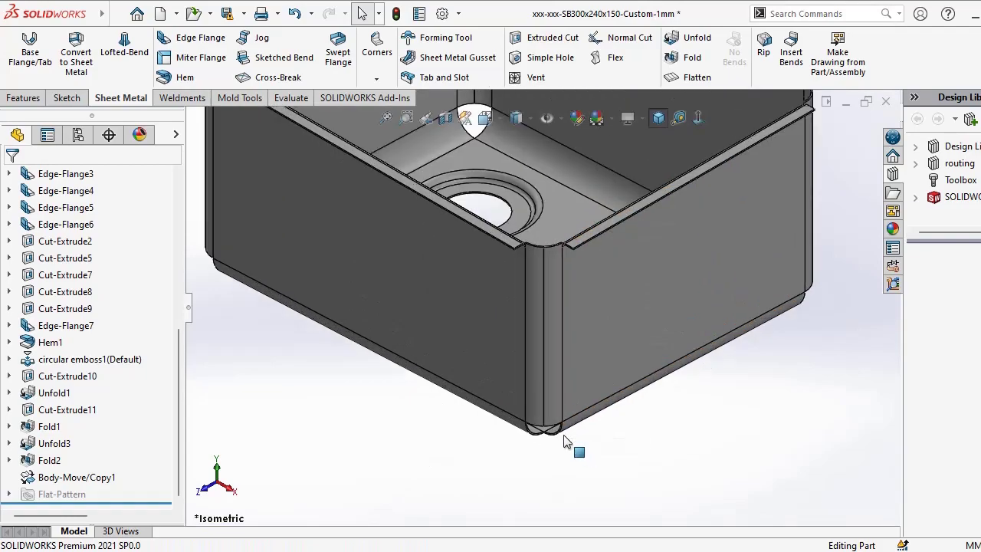
scroll(541, 410, "up", 4)
middle_click_drag(512, 381, 693, 184)
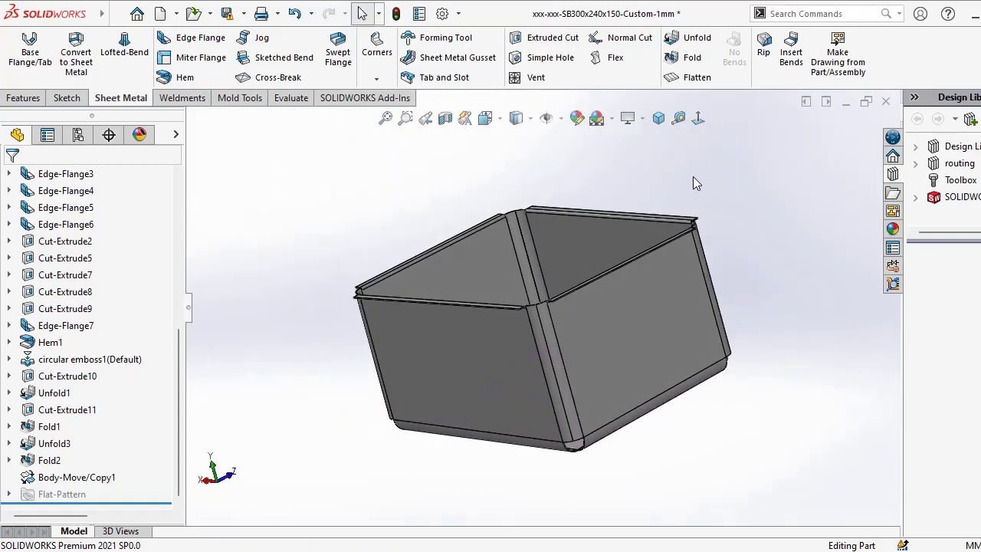
left_click(659, 117)
middle_click_drag(627, 437, 666, 466)
left_click(658, 117)
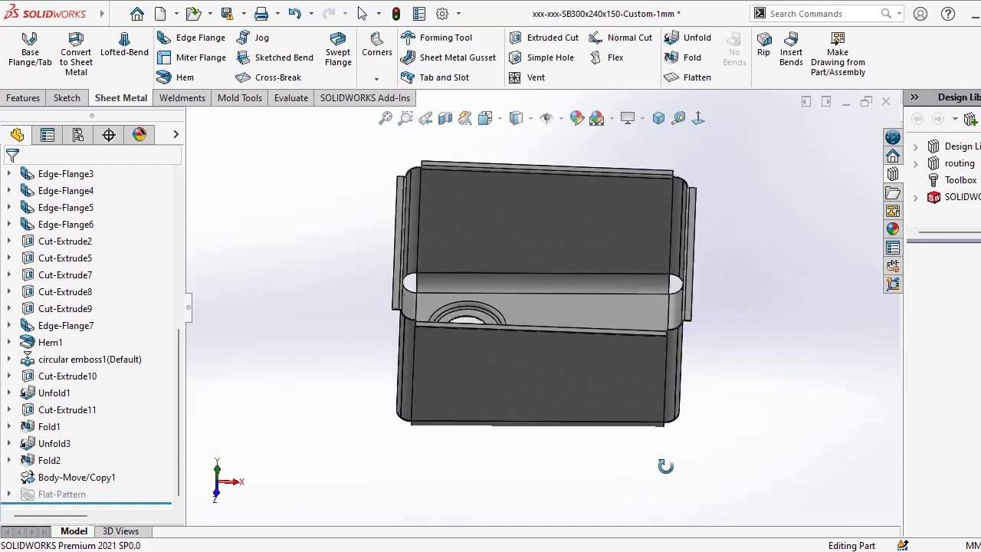
- Flatten the sheet metal box and open a sketch on the base face in the top view
left_click(658, 117)
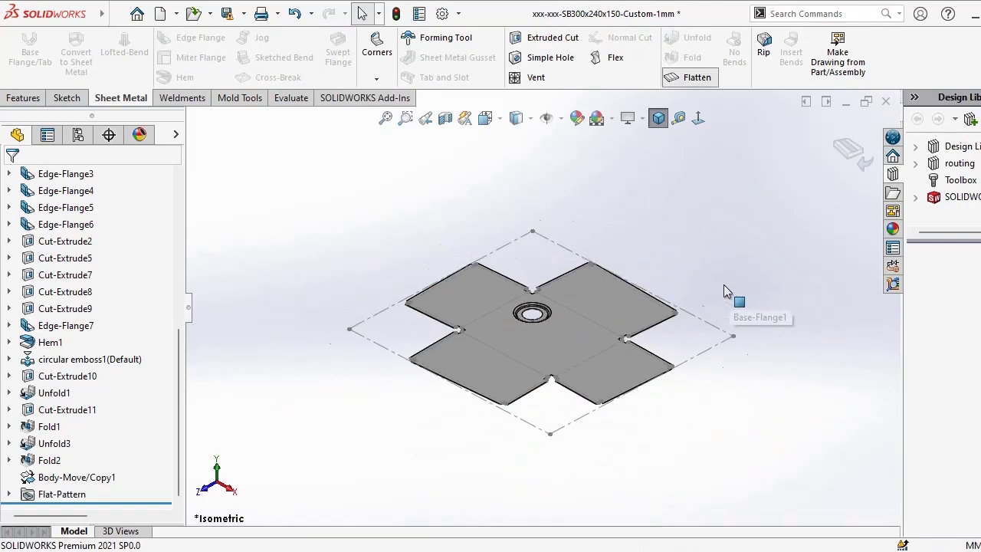
middle_click_drag(444, 375, 460, 481)
key("space")
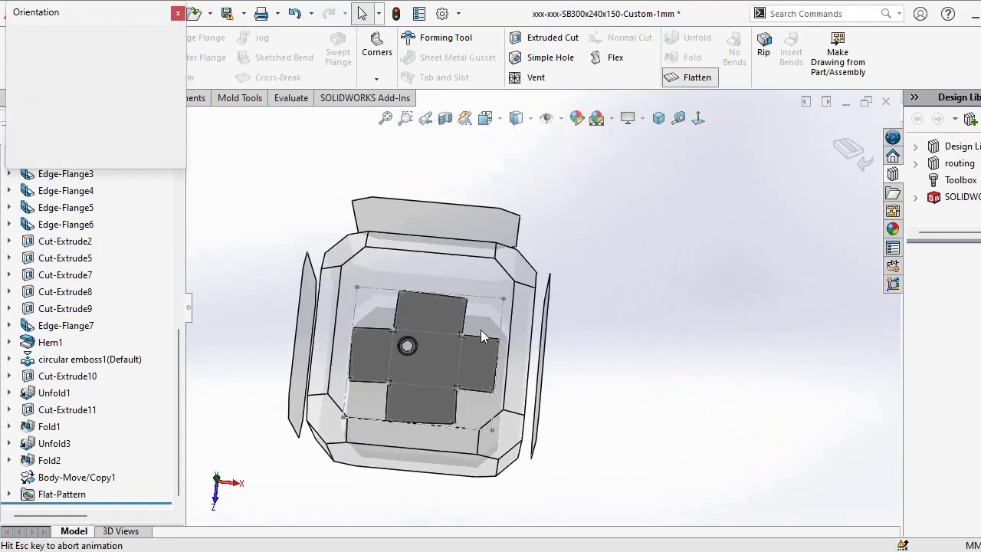
left_click(480, 320)
key("s")
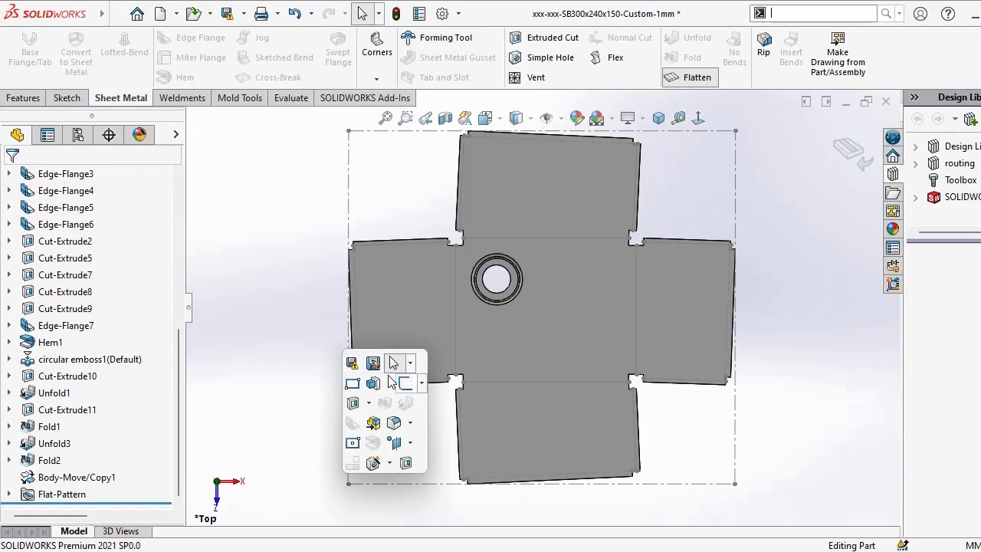
left_click(405, 385)
left_click(556, 318)
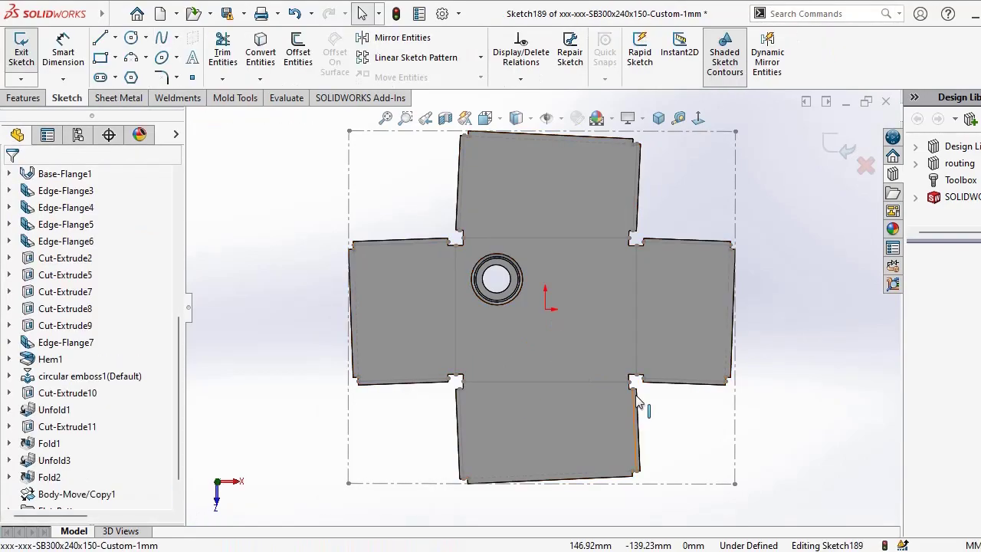
- Convert all edges of the relief notch at the base's upper-right corner, including its tiny corner step, into sketch entities
scroll(636, 264, "down", 8)
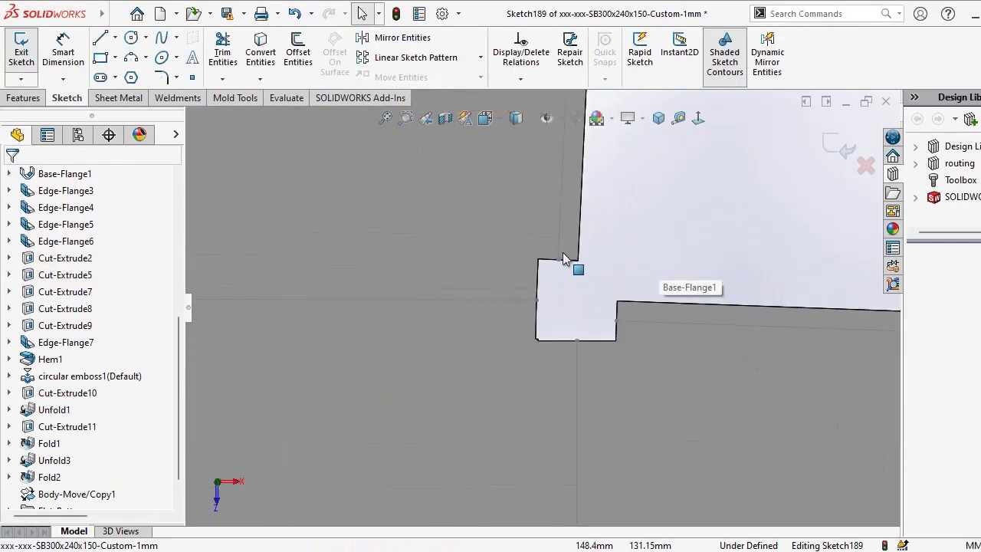
scroll(611, 288, "down", 2)
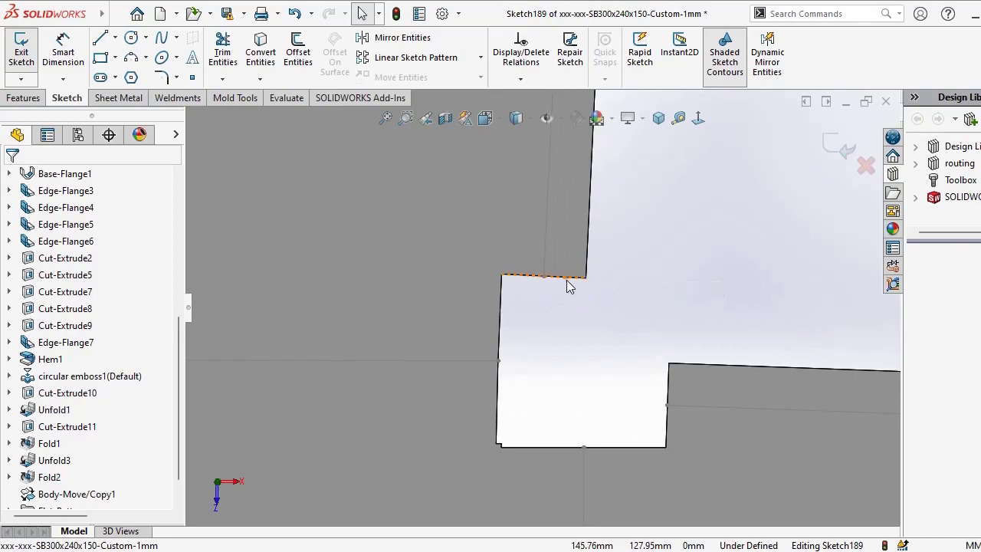
scroll(505, 306, "down", 2)
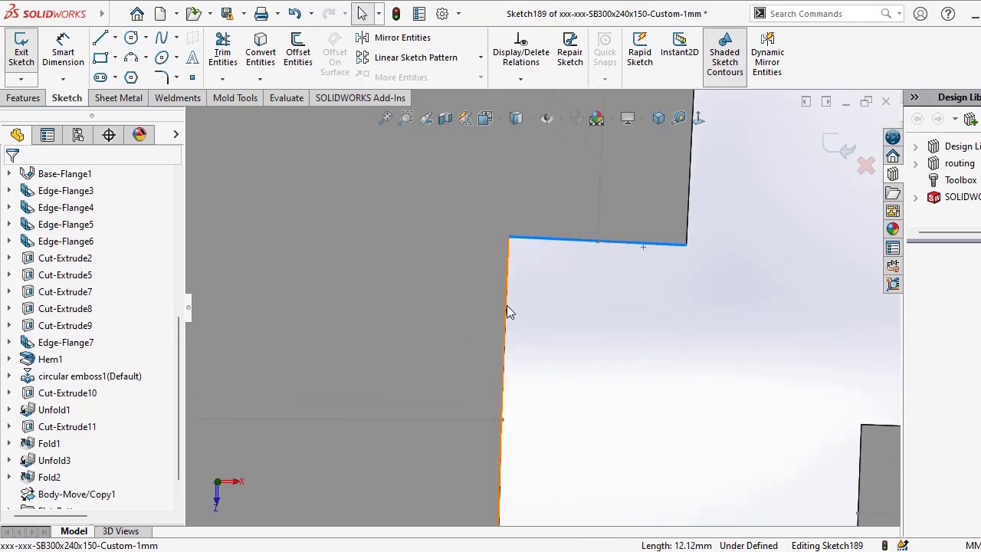
left_click(506, 306, "ctrl")
scroll(665, 353, "up", 3)
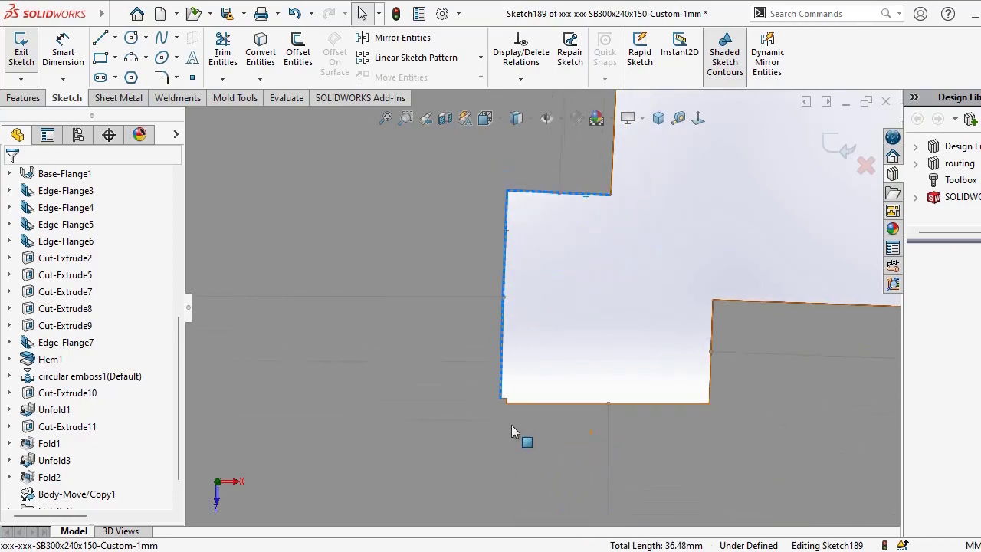
scroll(539, 401, "down", 3)
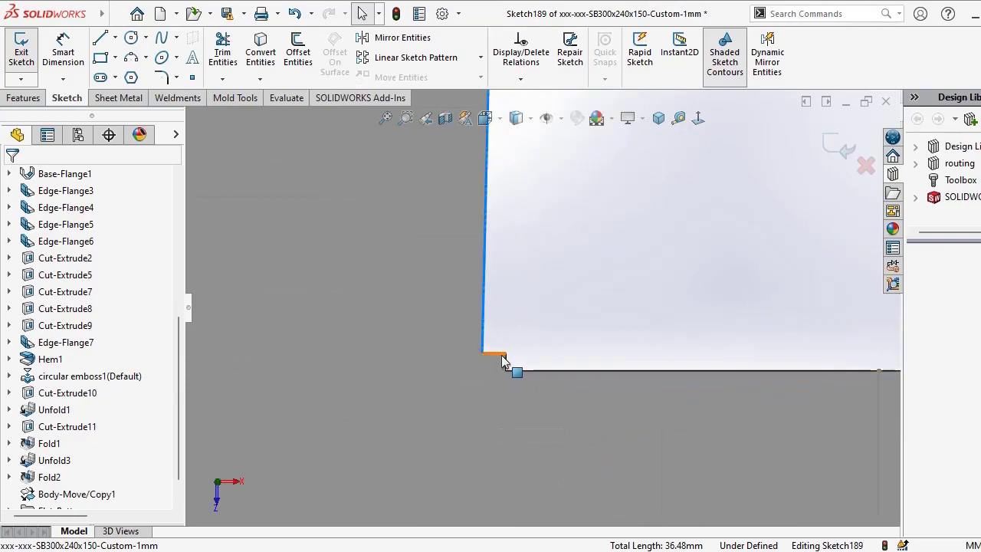
left_click(506, 362, "ctrl")
left_click(536, 370, "ctrl")
scroll(652, 306, "up", 3)
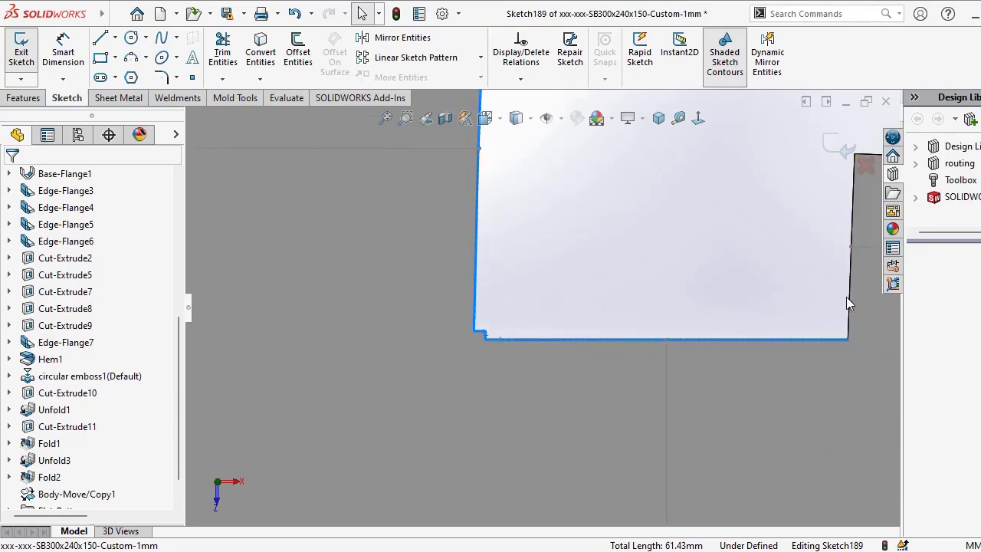
scroll(797, 306, "up", 3)
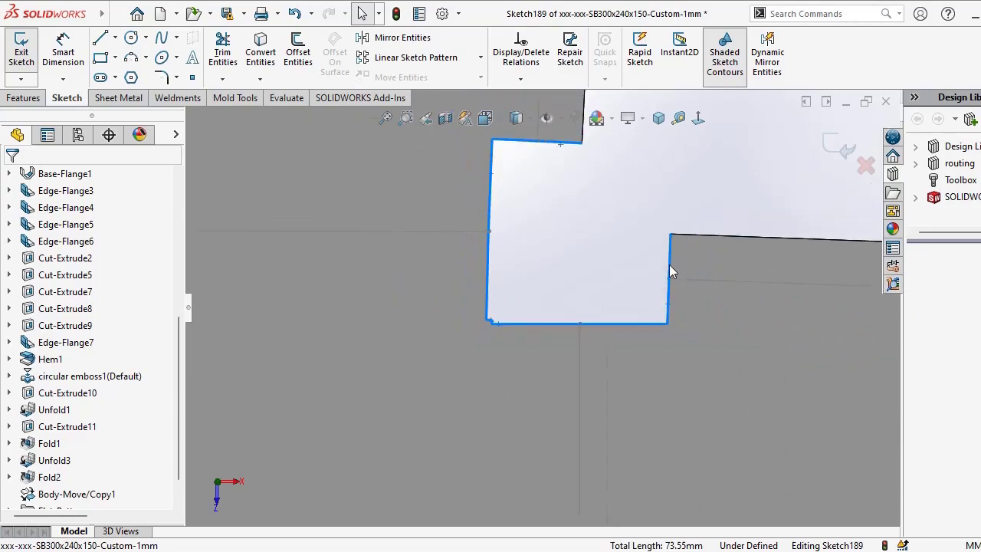
left_click(260, 50)
- Convert the edges of the relief notch at the base's upper-left corner, near the drain hole, into sketch entities
scroll(584, 255, "up", 5)
scroll(576, 258, "up", 5)
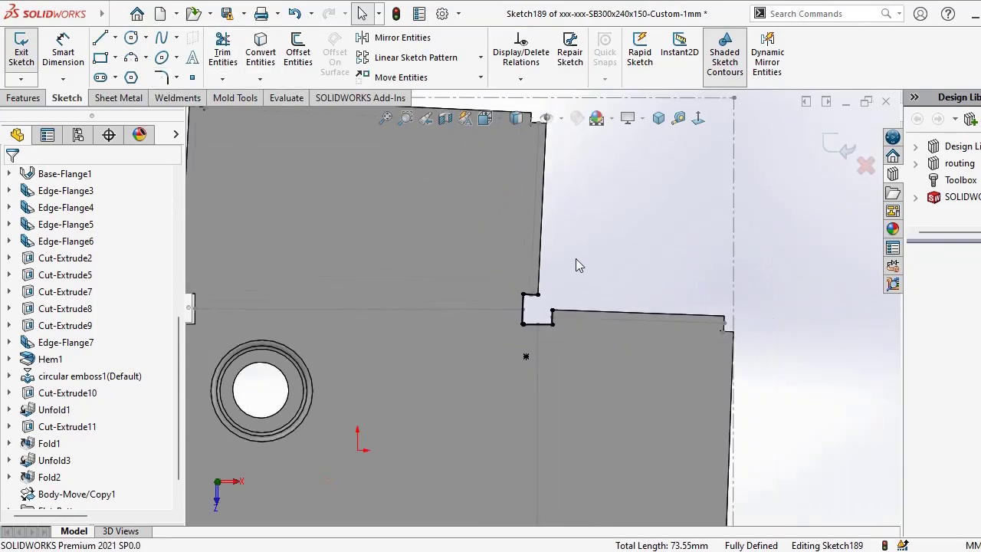
scroll(382, 328, "down", 8)
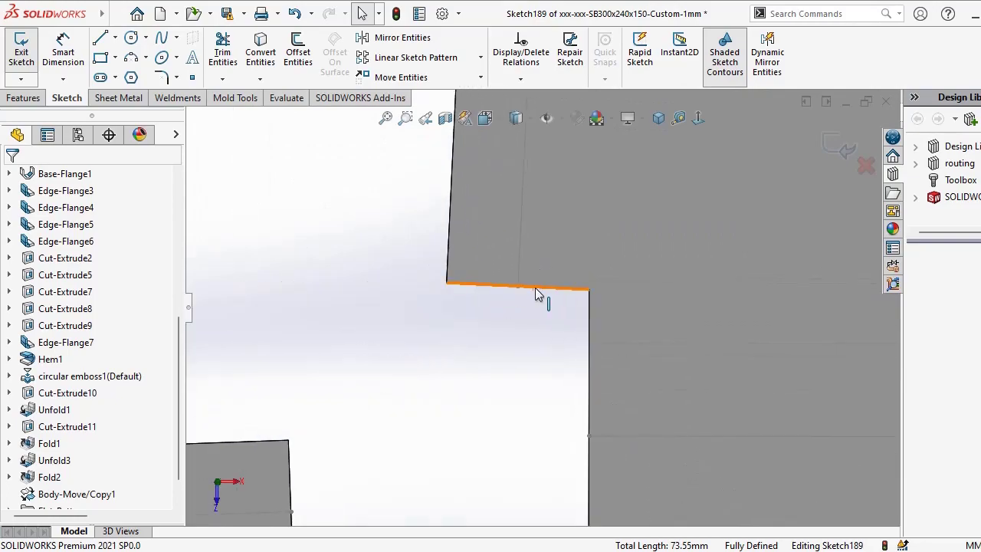
left_click(534, 287)
left_click(588, 337, "ctrl")
scroll(522, 361, "up", 3)
scroll(560, 422, "down", 5)
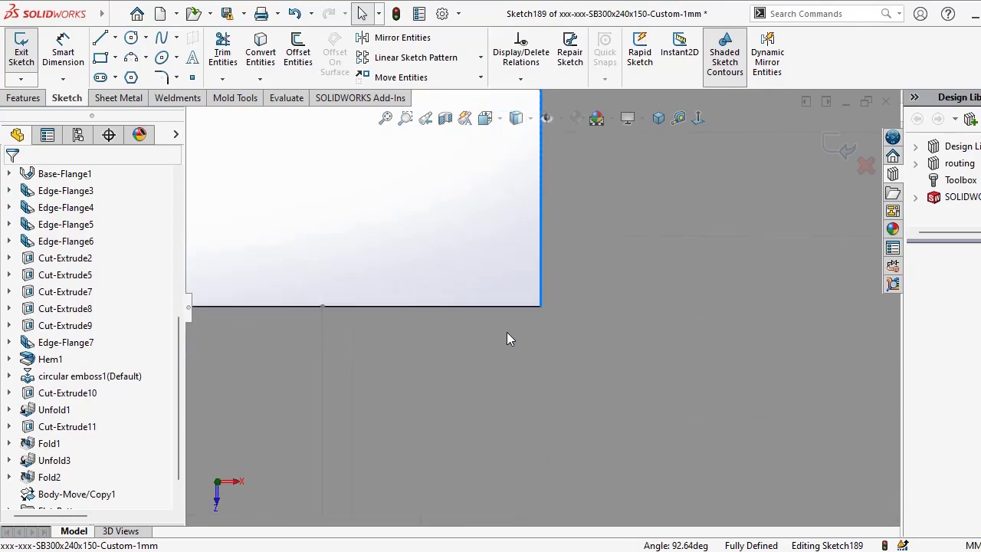
left_click(528, 309, "ctrl")
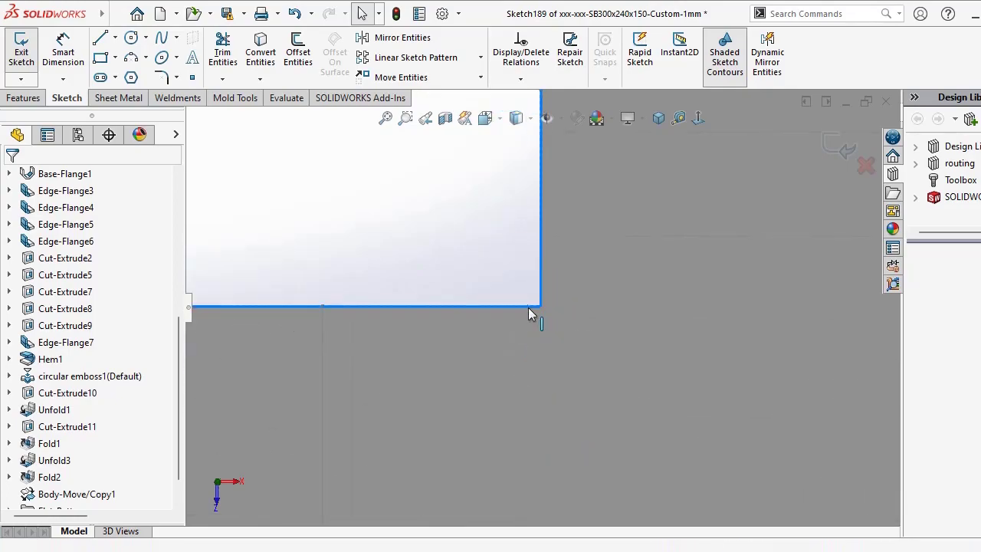
scroll(325, 300, "down", 2)
left_click(319, 305, "ctrl")
scroll(507, 357, "up", 2)
middle_click_drag(795, 329, 624, 285, "ctrl")
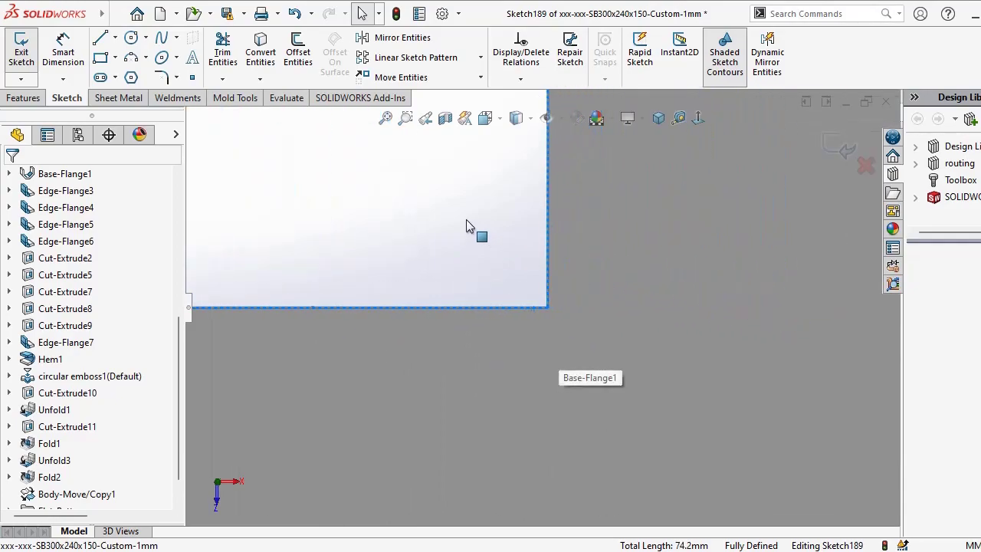
scroll(466, 220, "up", 3)
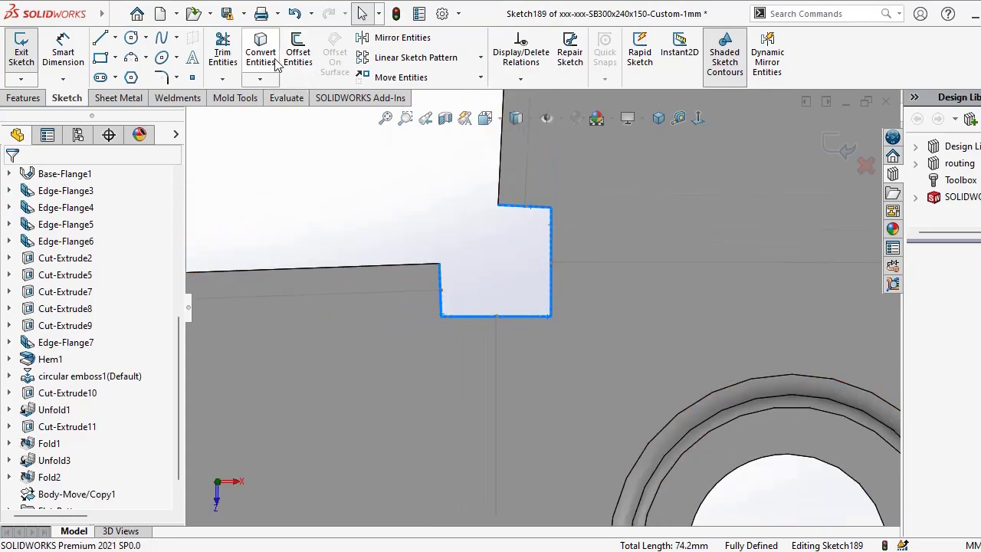
- Convert all edges of the relief notch at the base's lower-left corner, including its tiny corner step, into sketch entities
scroll(622, 342, "up", 5)
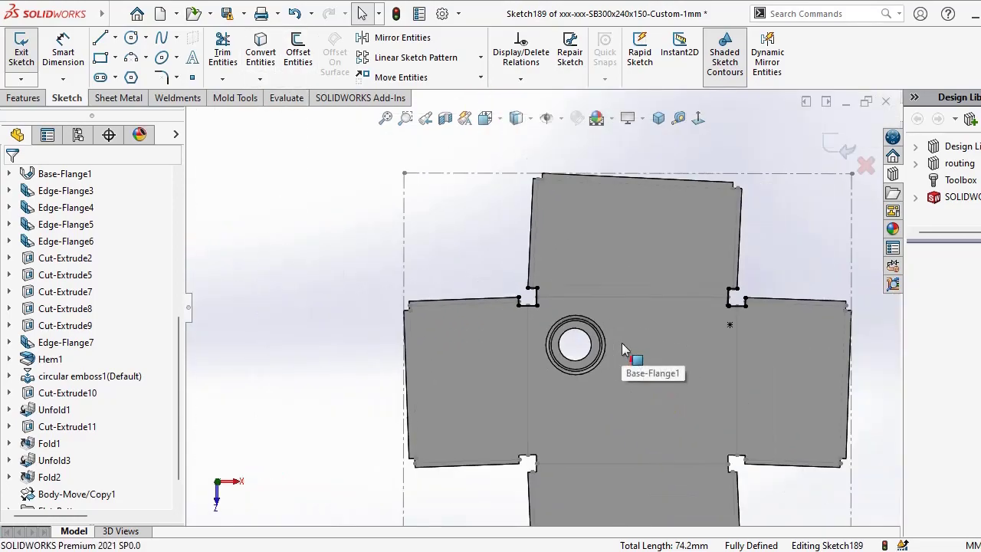
scroll(622, 342, "down", 3)
scroll(540, 462, "down", 8)
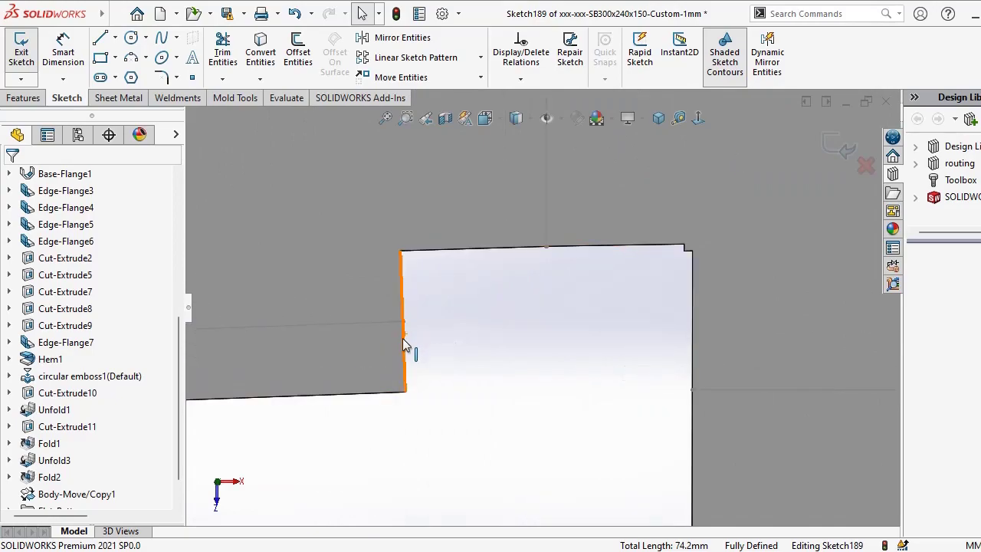
left_click(403, 340)
left_click(438, 251, "ctrl")
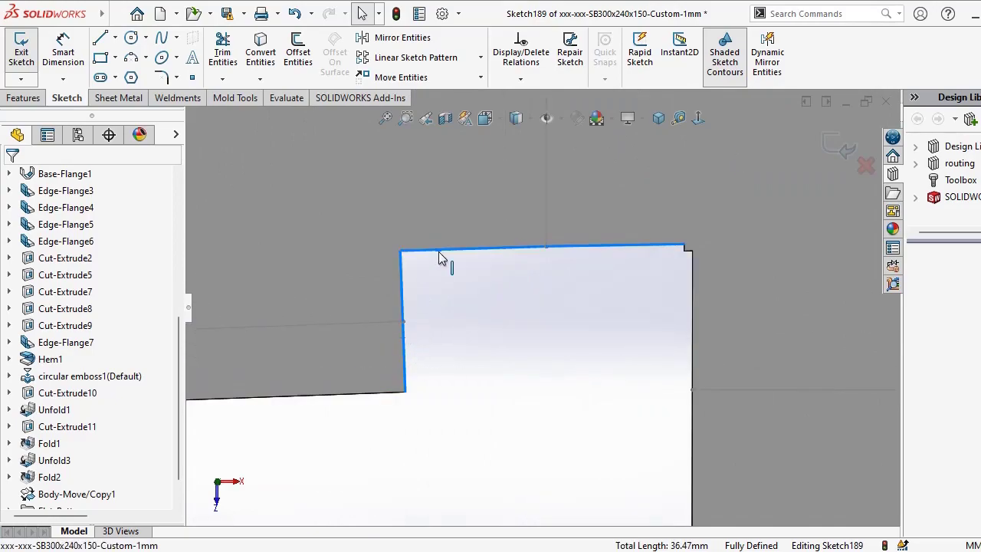
scroll(762, 282, "down", 3)
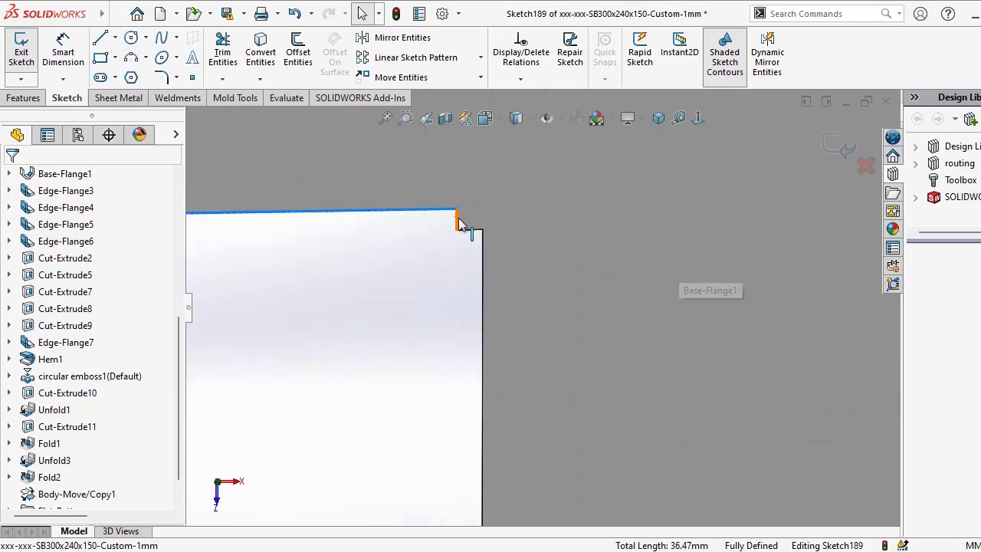
scroll(444, 219, "down", 3)
left_click(488, 261, "ctrl")
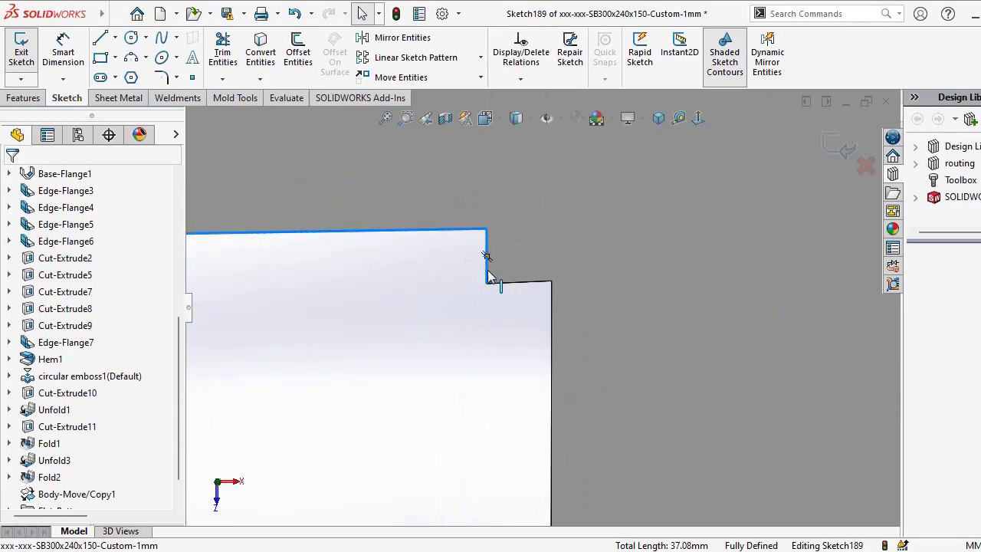
left_click(515, 283, "ctrl")
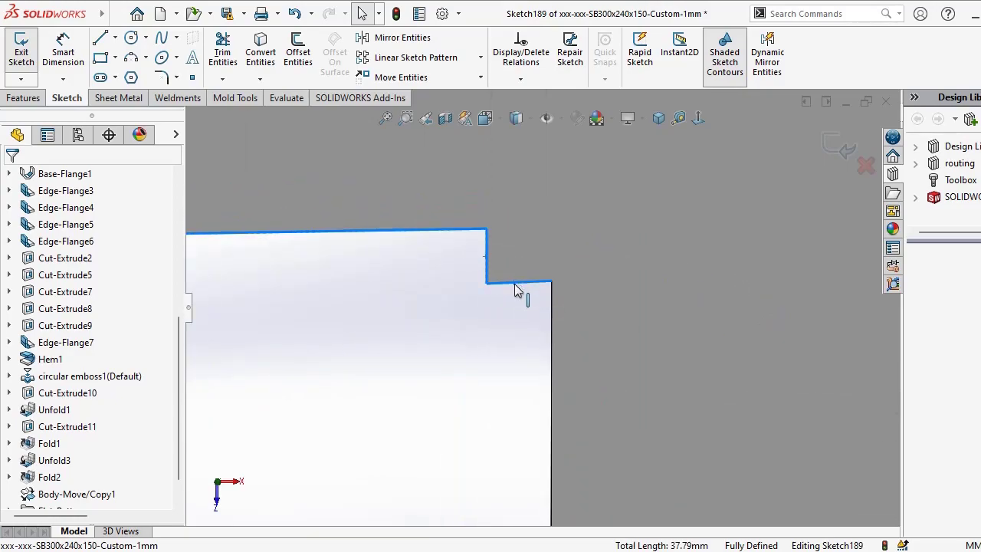
left_click(551, 351, "ctrl")
key("Left")
key("Left")
key("Left")
key("Left")
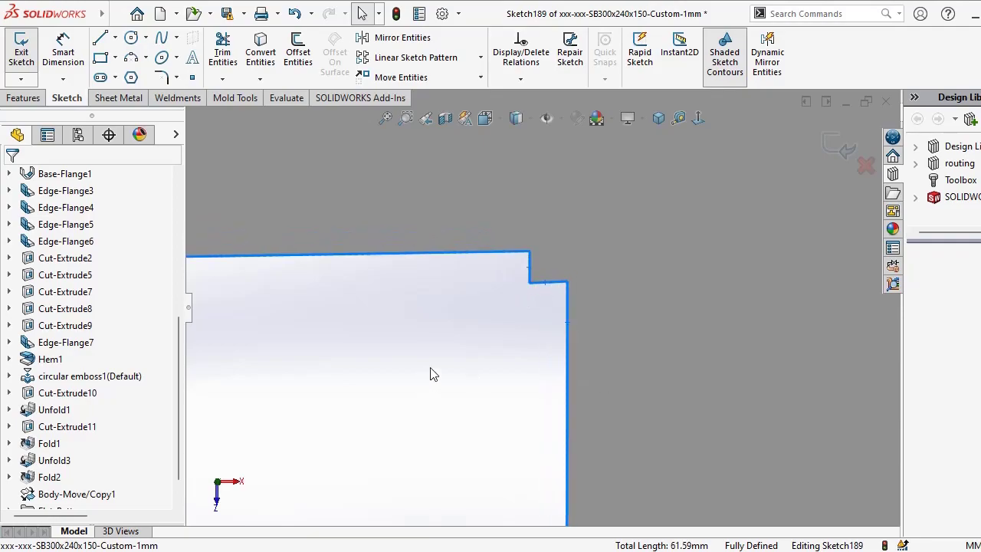
scroll(498, 399, "up", 3)
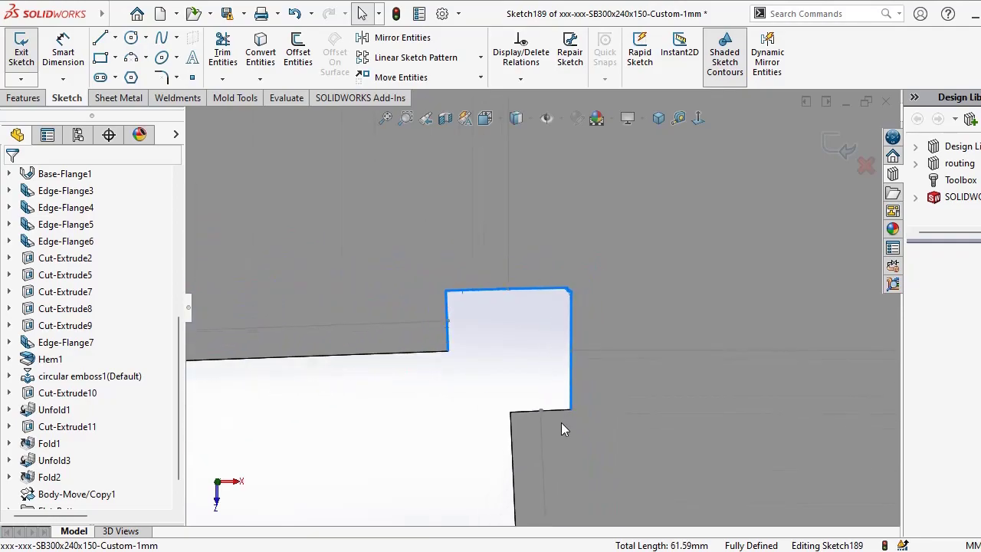
scroll(582, 414, "down", 5)
scroll(604, 408, "up", 2)
left_click(407, 360, "ctrl")
scroll(487, 359, "up", 3)
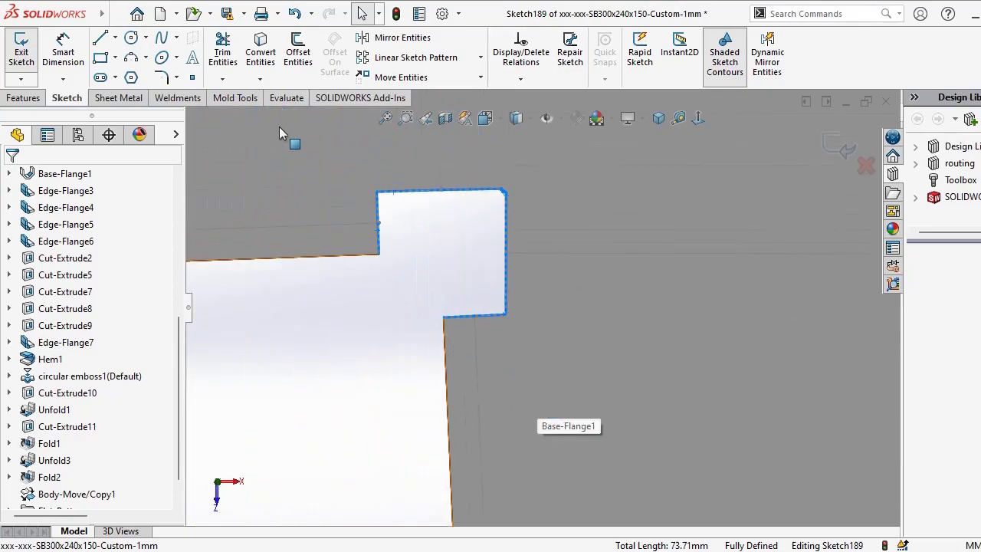
left_click(261, 54)
- Convert all edges of the relief notch at the base's lower-right corner, including its tiny corner step, into sketch entities
scroll(502, 318, "up", 2)
scroll(503, 316, "up", 5)
scroll(627, 320, "down", 3)
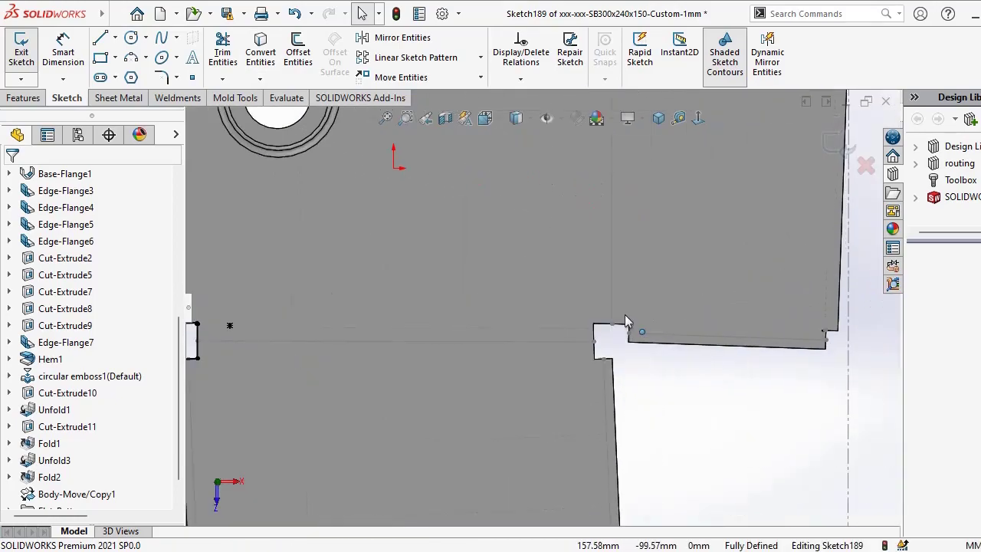
scroll(626, 320, "down", 5)
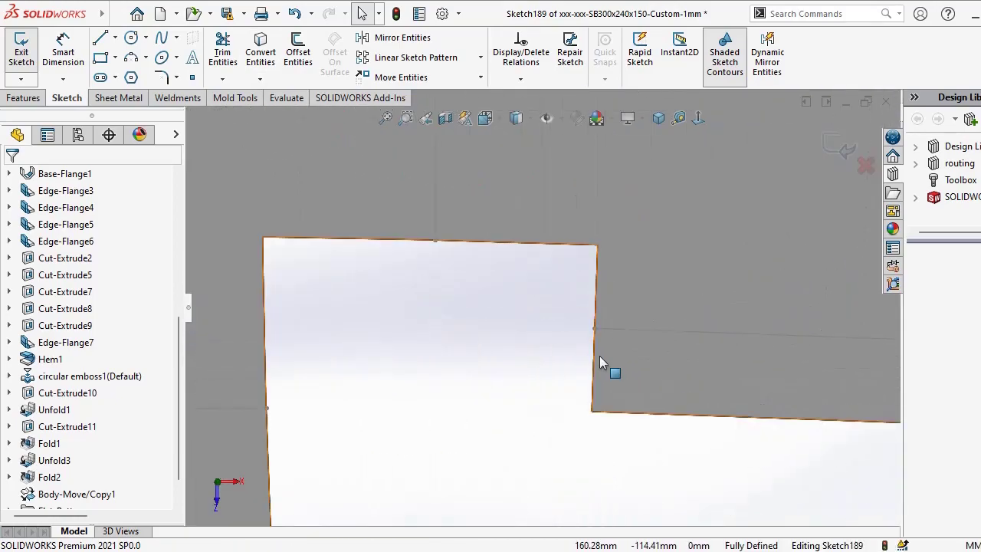
left_click(595, 357)
scroll(605, 272, "down", 2)
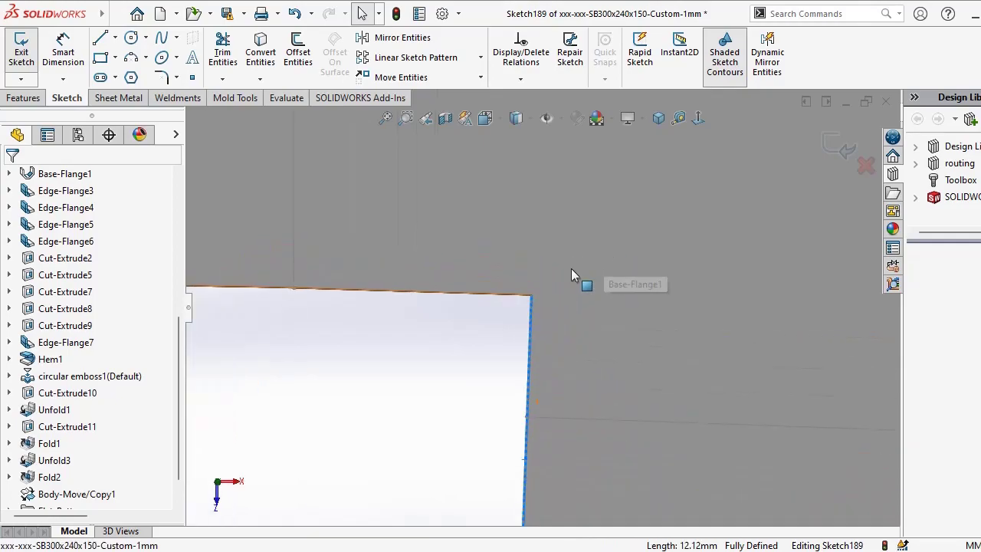
scroll(523, 317, "down", 2)
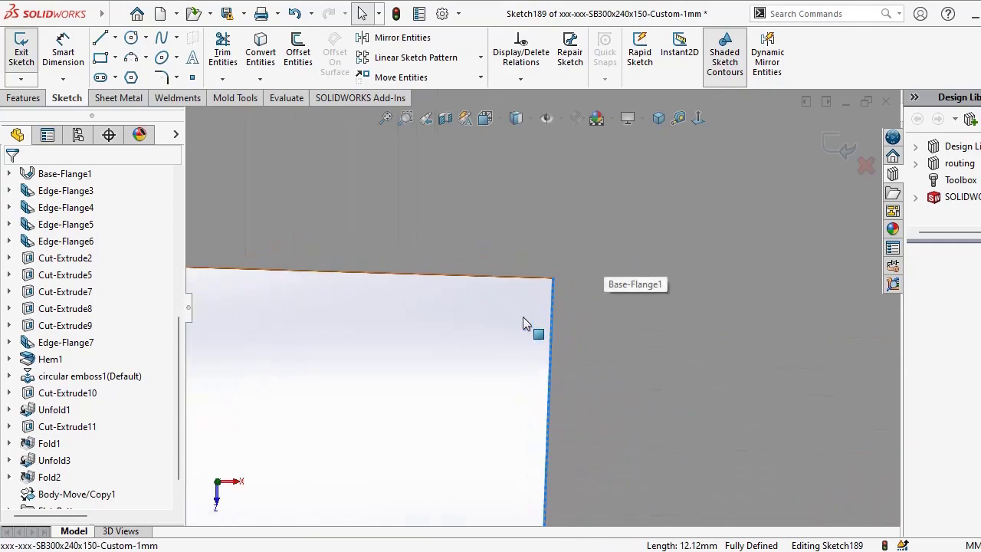
left_click(534, 276, "ctrl")
scroll(461, 357, "down", 1)
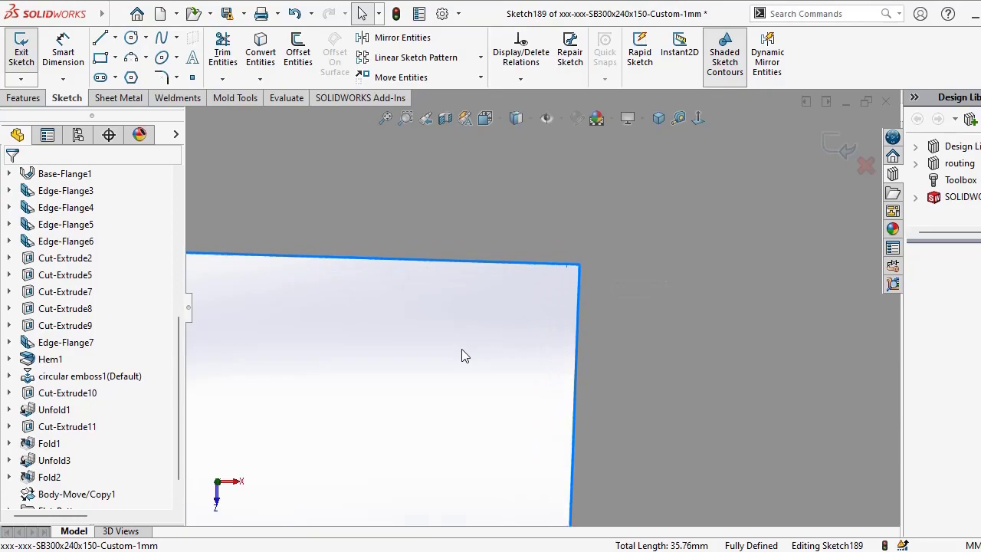
scroll(388, 335, "up", 2)
scroll(338, 328, "up", 1)
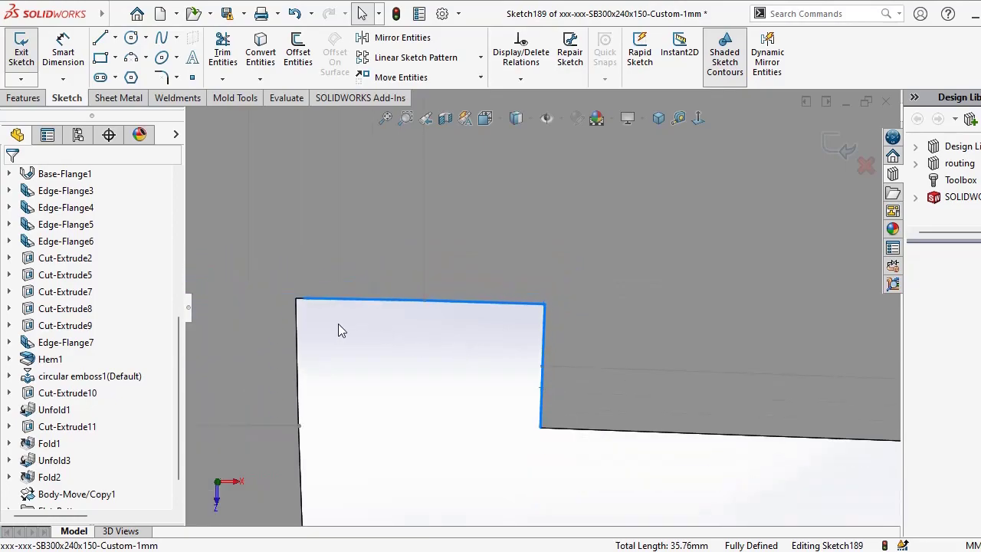
scroll(317, 349, "down", 4)
scroll(355, 304, "down", 2)
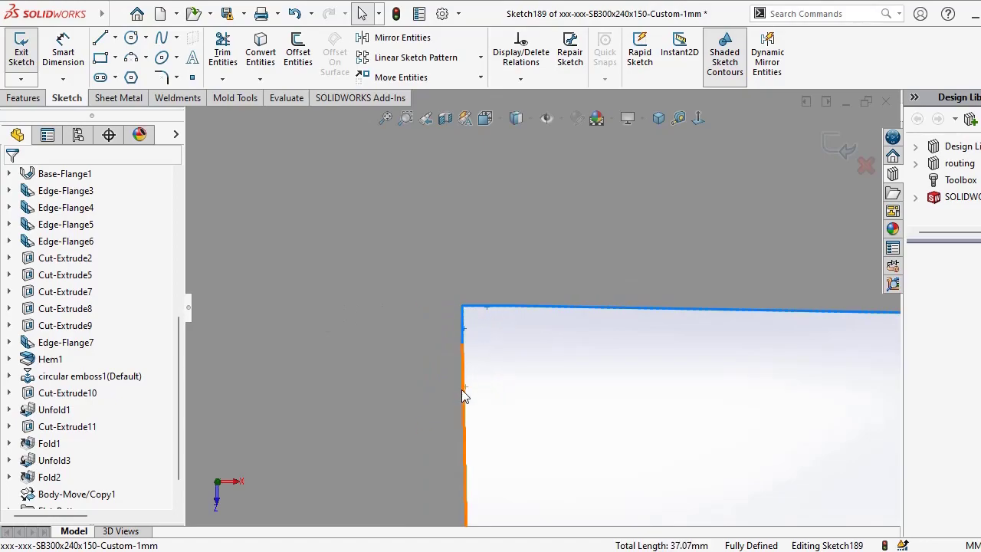
scroll(578, 440, "up", 3)
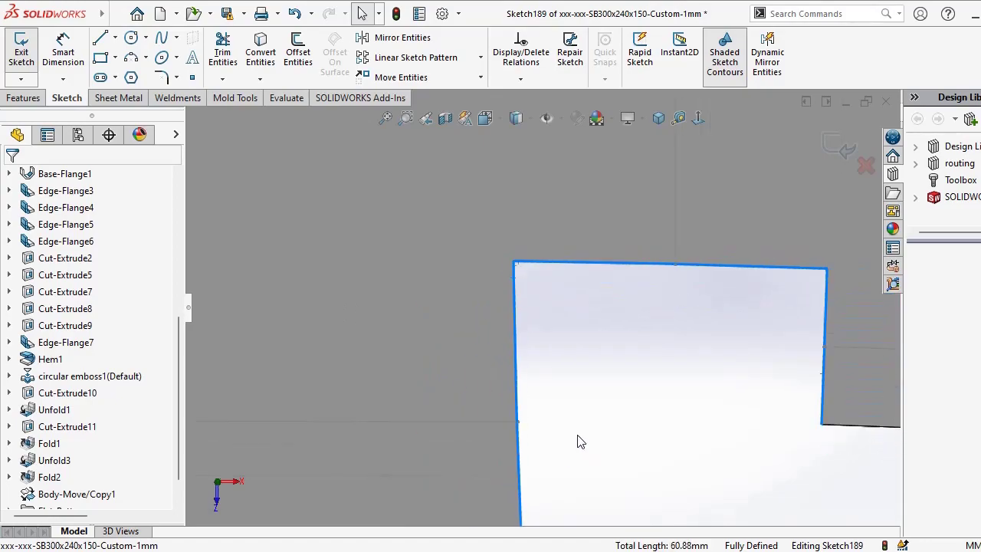
scroll(583, 398, "down", 3)
scroll(452, 322, "down", 3)
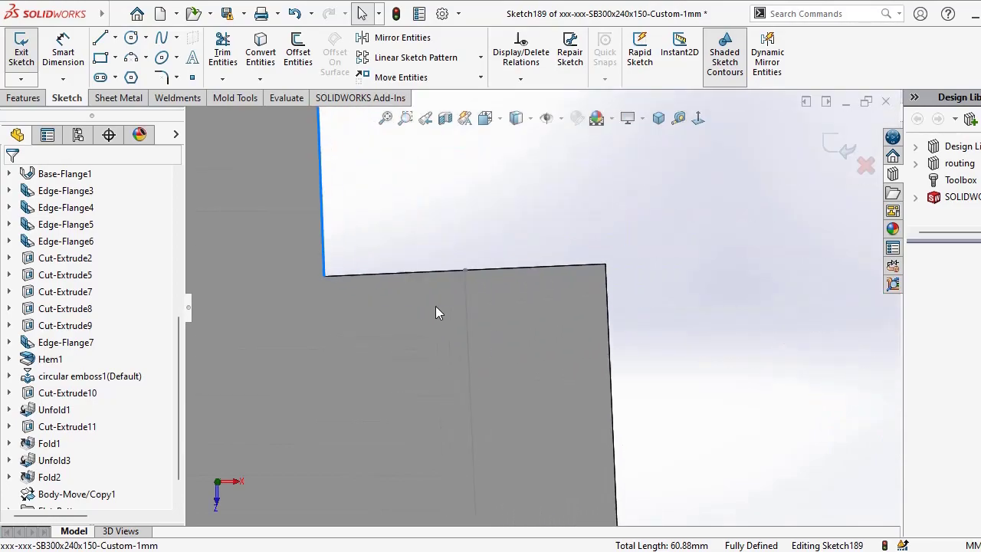
left_click(444, 273)
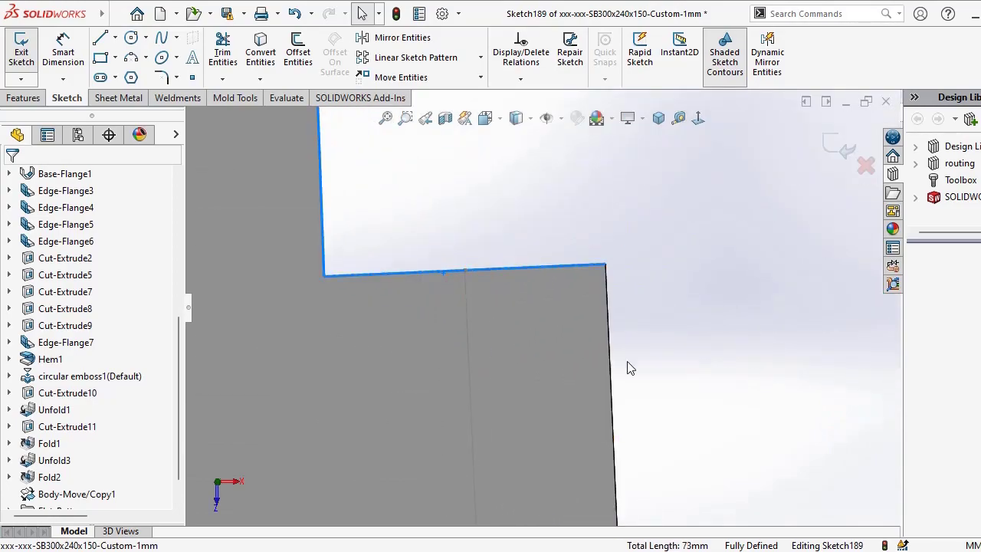
scroll(629, 359, "up", 2)
scroll(627, 360, "up", 2)
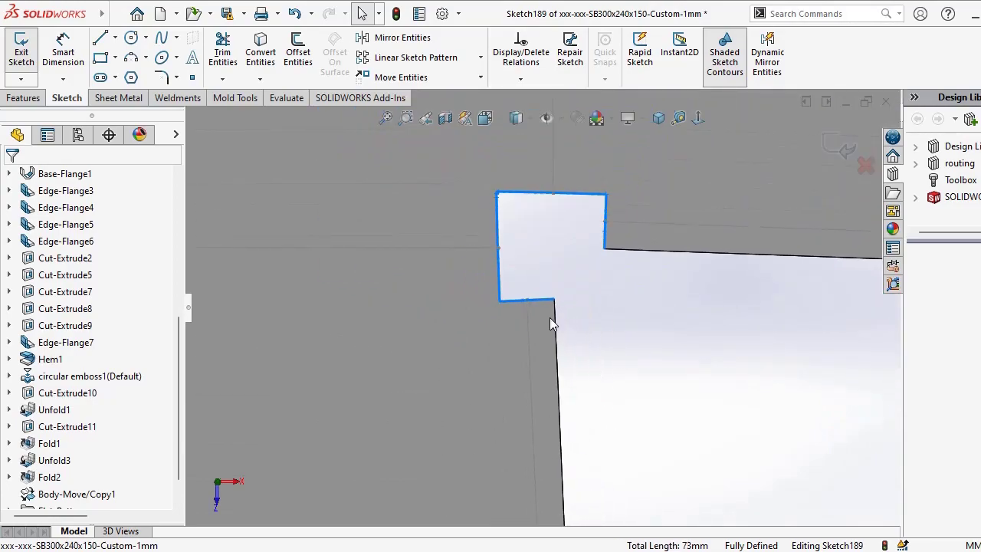
left_click(262, 52)
scroll(587, 337, "up", 6)
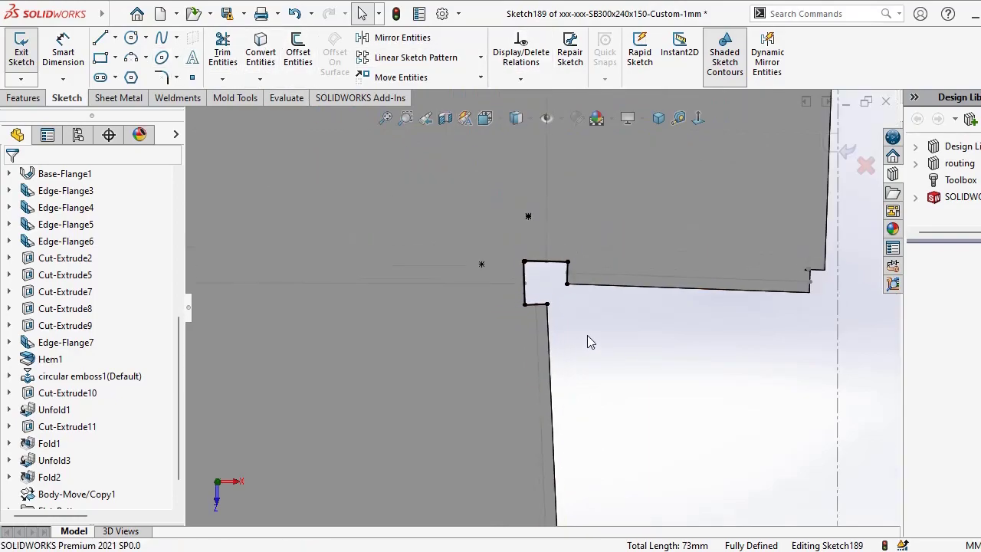
- Sketch a construction line about 16 mm long joining the two open ends of the lower-right notch outline
scroll(540, 306, "down", 8)
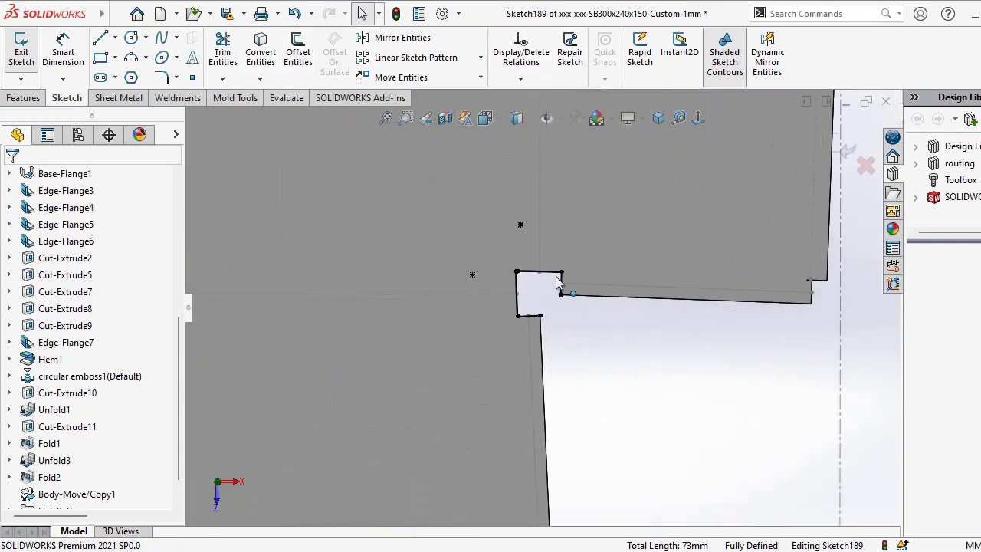
key("s")
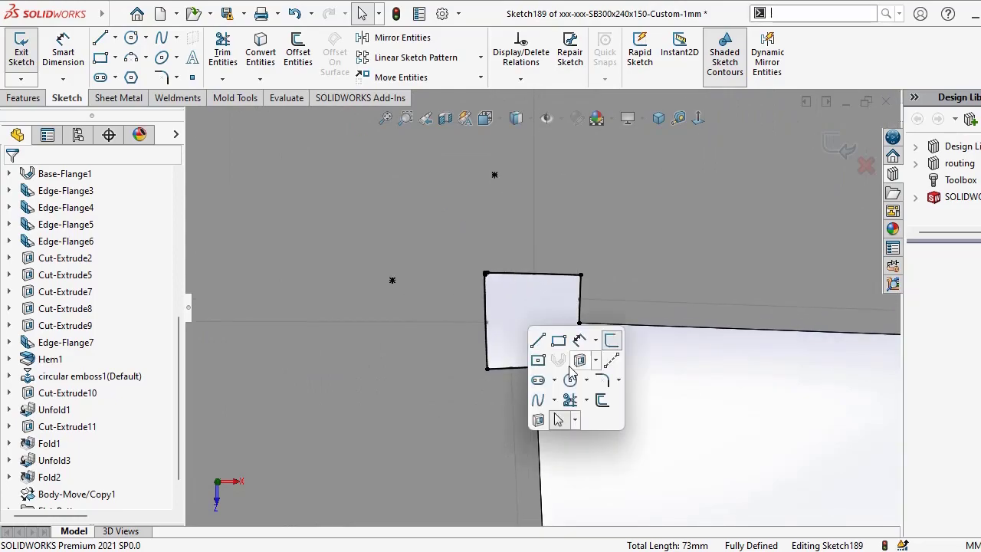
left_click(610, 363)
scroll(537, 358, "down", 2)
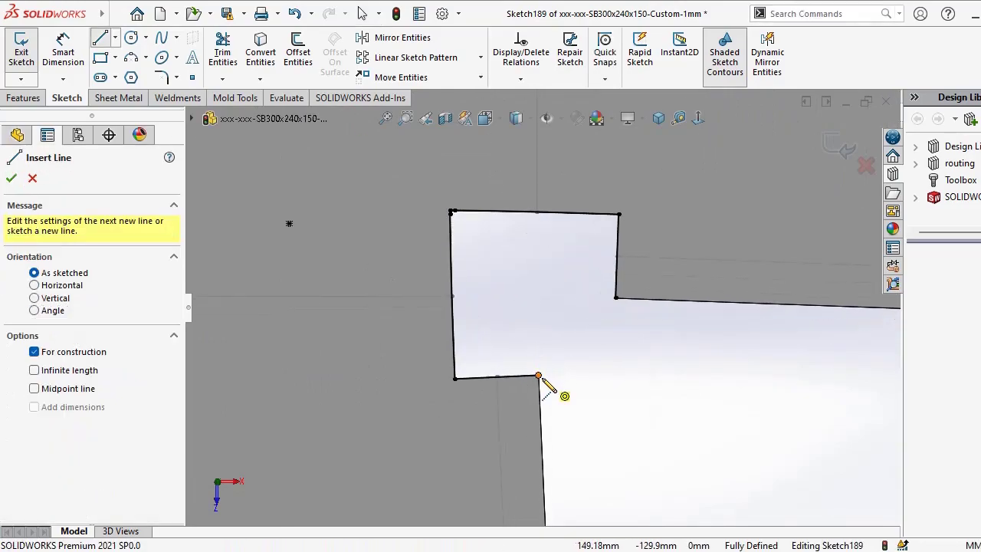
left_click(539, 376)
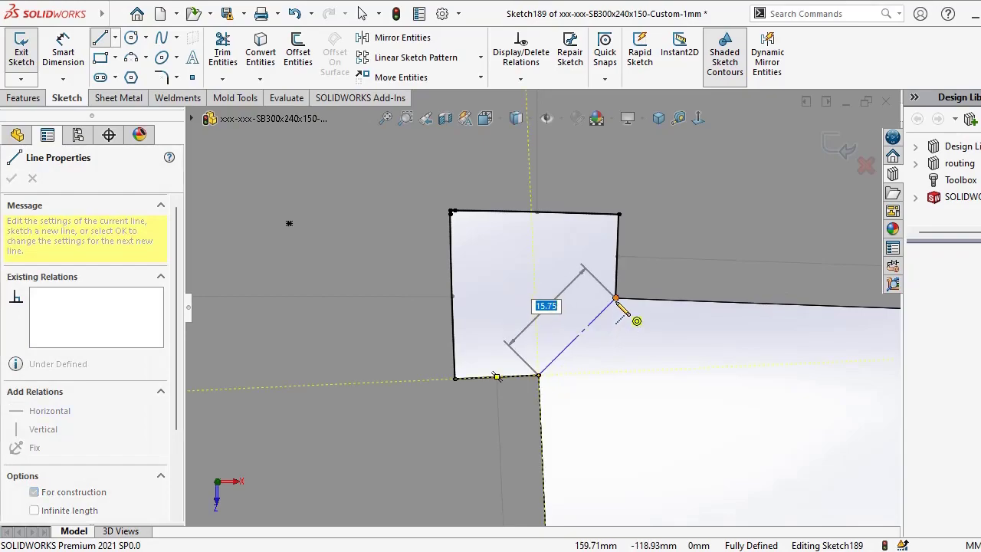
right_click(681, 371)
left_click(681, 373)
- Sketch a construction line from the lower-right notch's closed upper-left corner to the midpoint of the diagonal construction line
key("s")
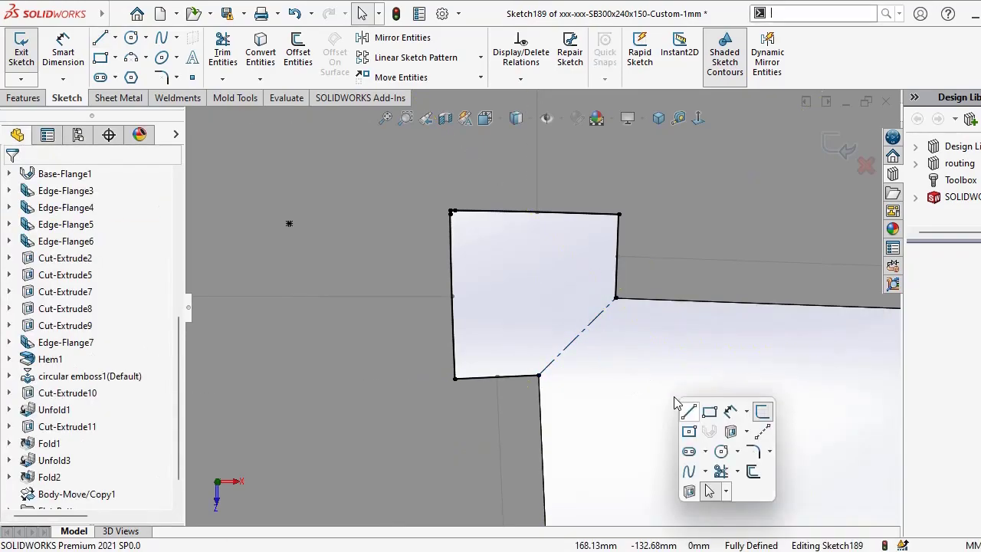
left_click(762, 432)
scroll(490, 230, "down", 3)
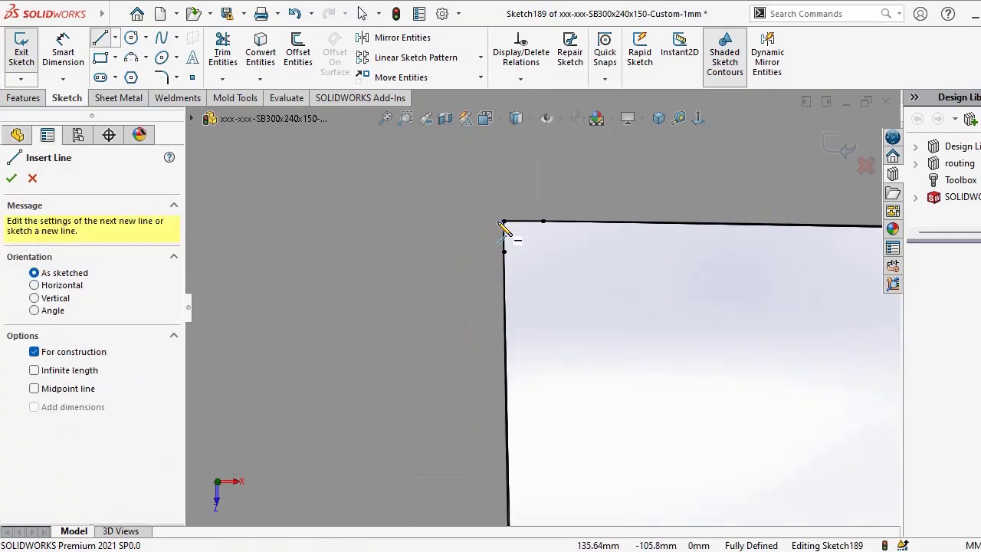
left_click(503, 222)
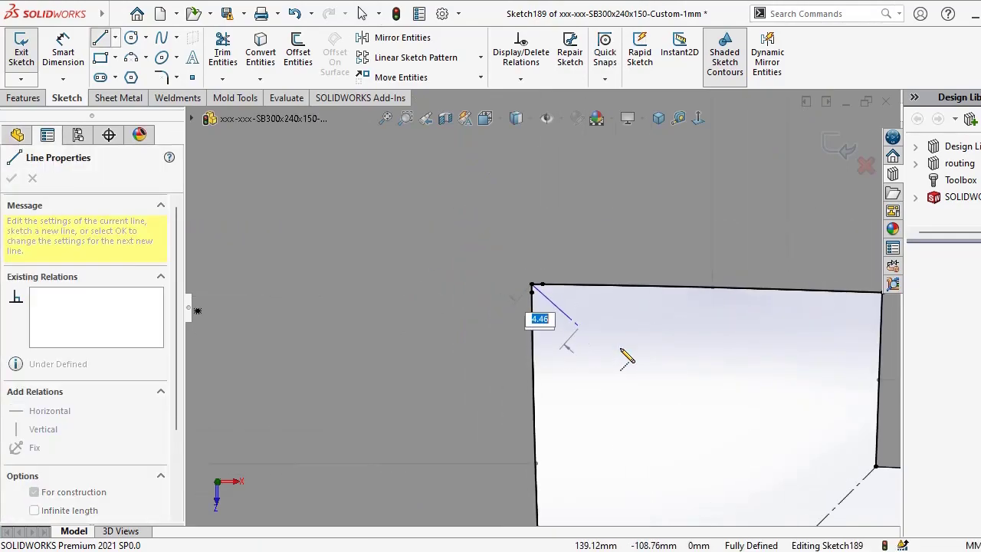
scroll(698, 460, "up", 2)
scroll(700, 483, "up", 2)
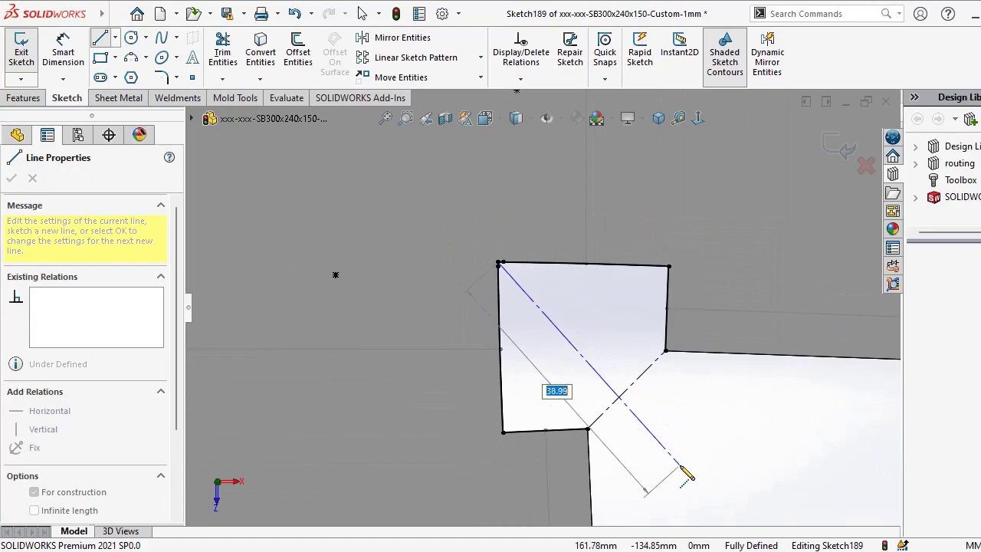
left_click(627, 391)
right_click(722, 395)
key("Escape")
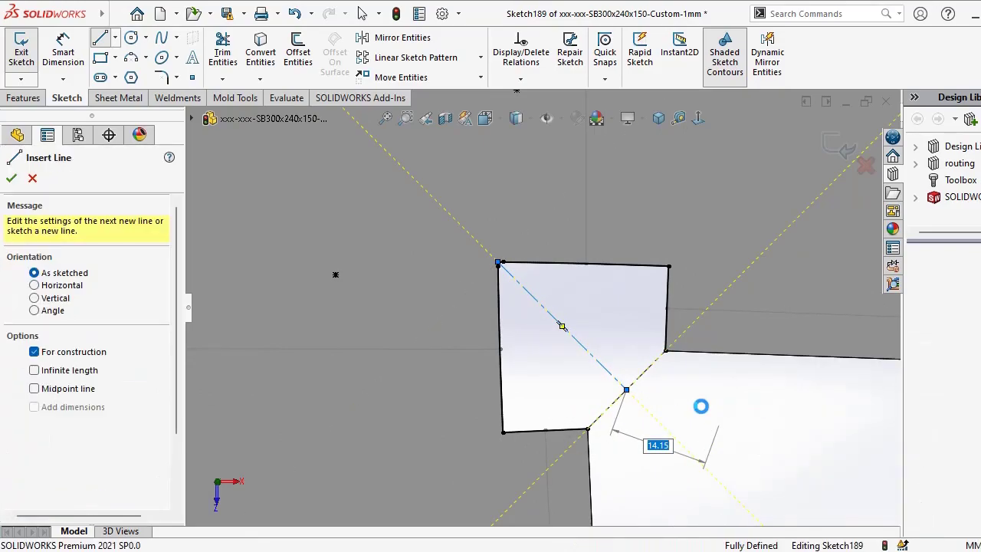
scroll(587, 333, "down", 2)
key("s")
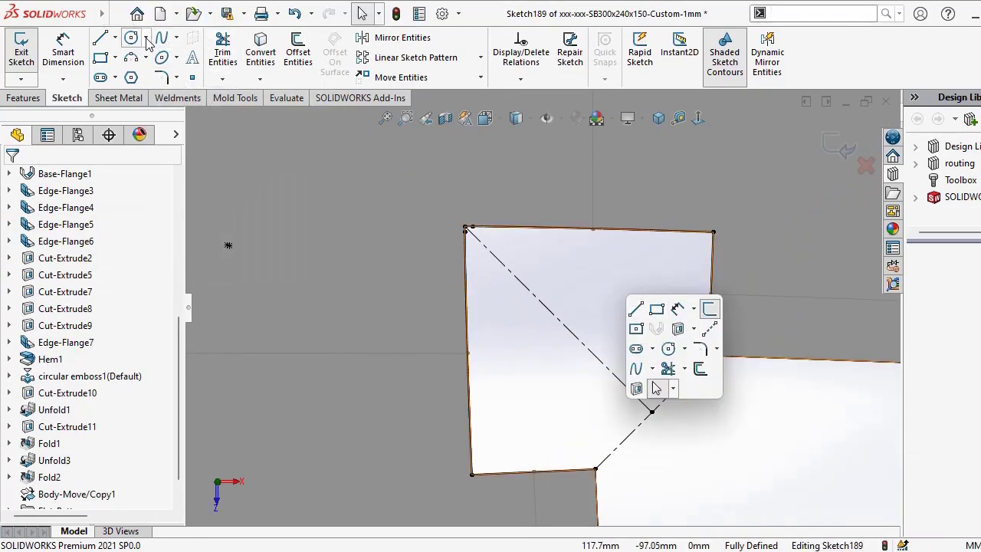
left_click(145, 58)
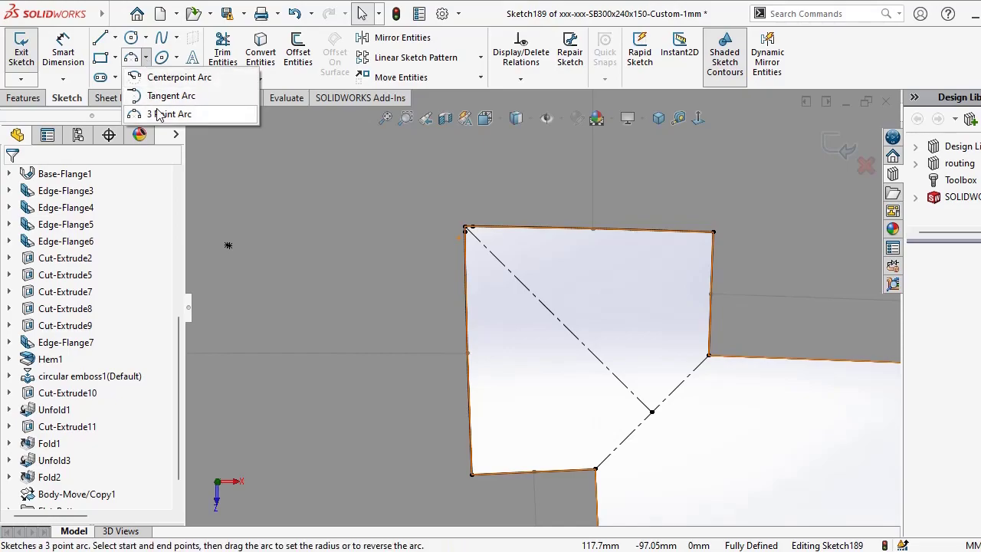
left_click(171, 77)
scroll(633, 317, "down", 5)
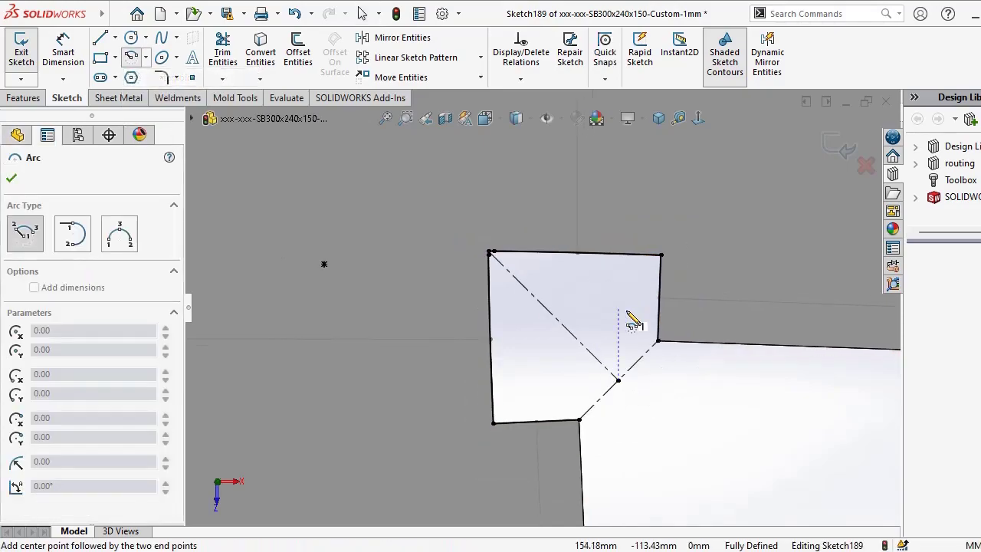
scroll(503, 237, "up", 2)
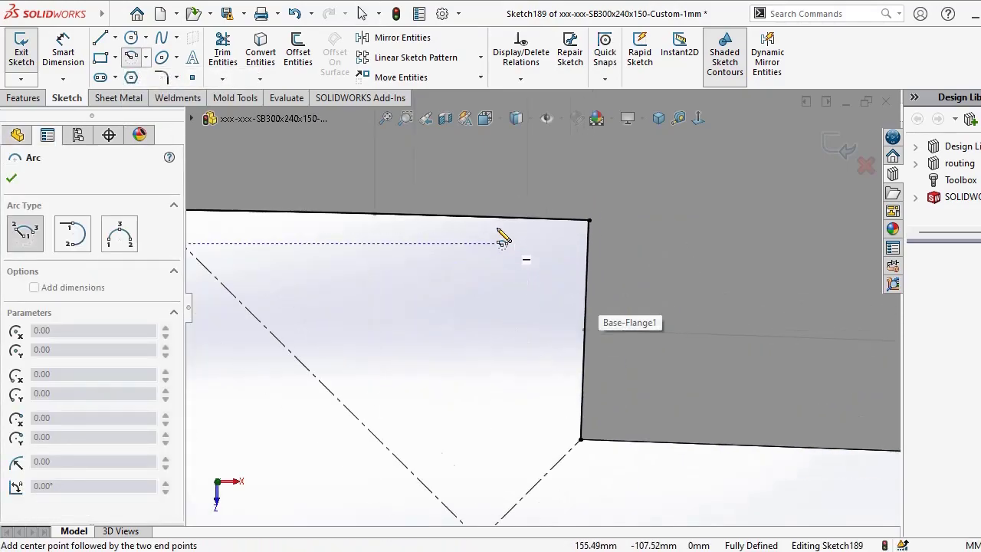
left_click(403, 229)
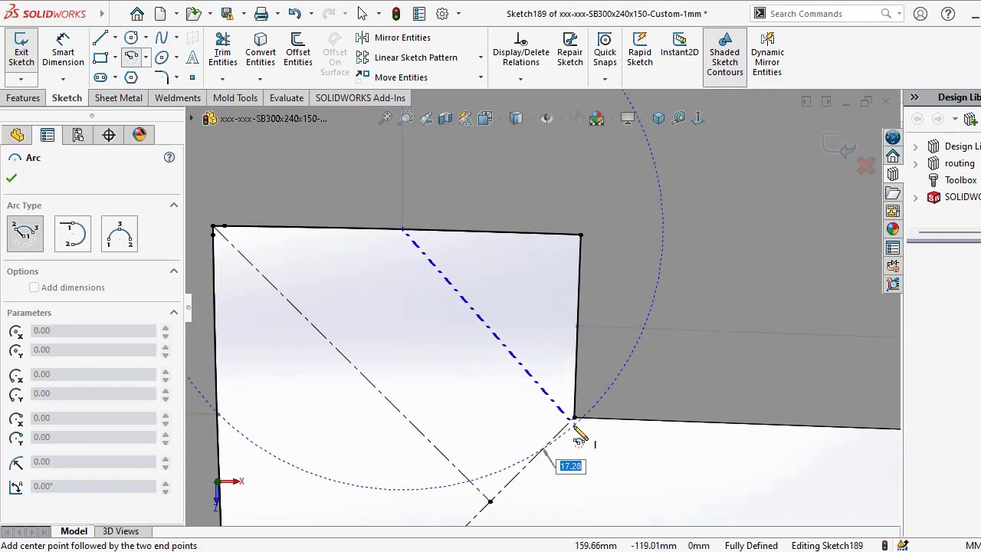
key("Escape")
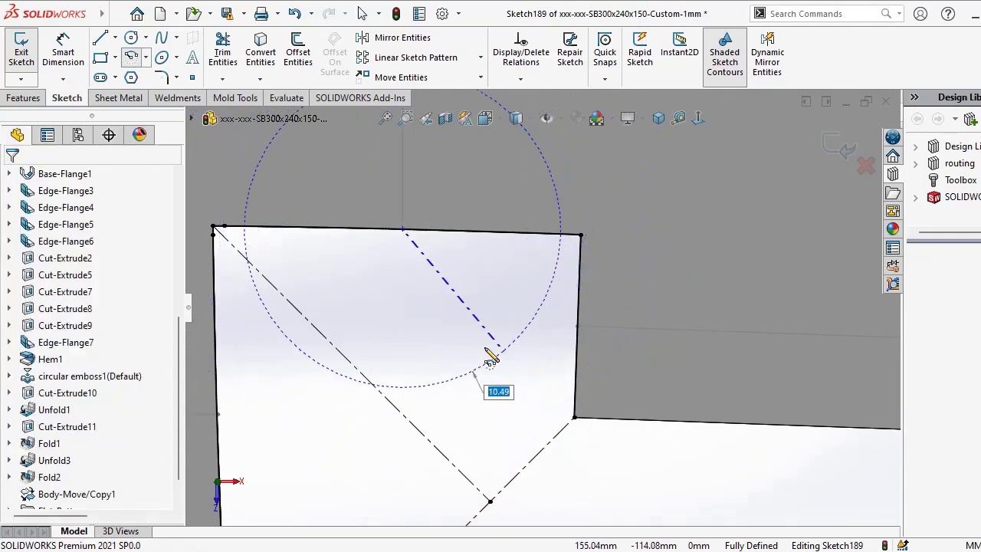
- Sketch a 3-point arc of about 26 mm radius from the notch's upper edge midpoint to the diagonal's upper-right end, bowed towards the closed corner
left_click(146, 58)
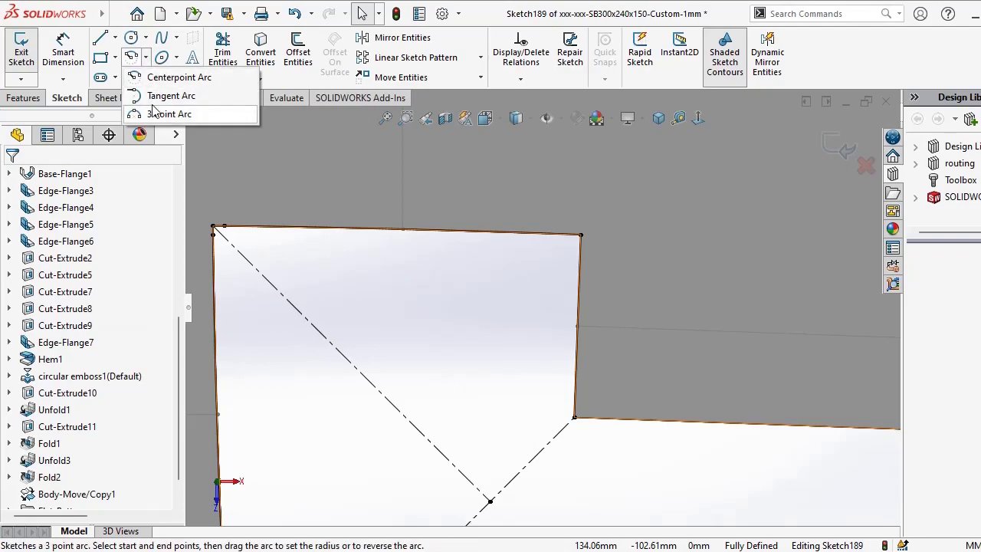
left_click(167, 114)
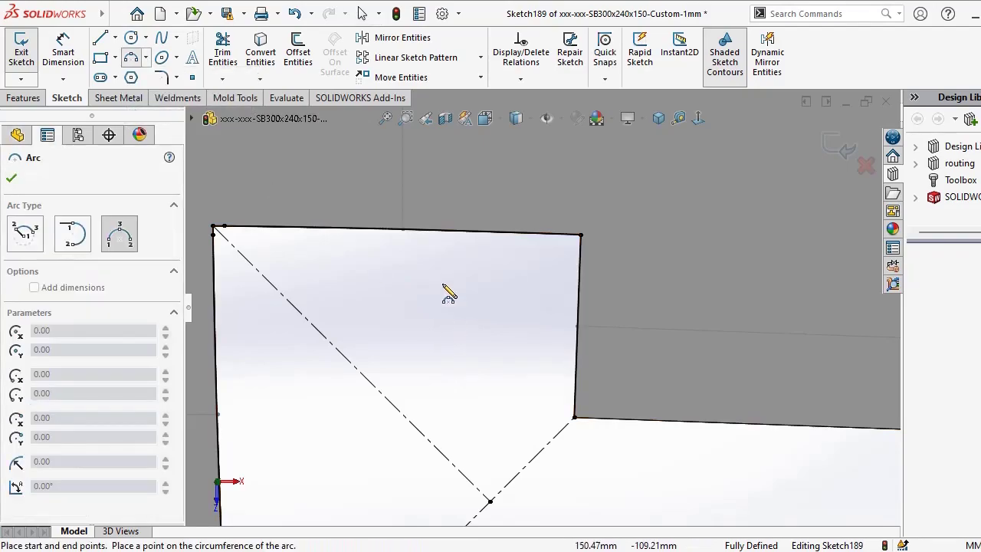
scroll(424, 249, "down", 3)
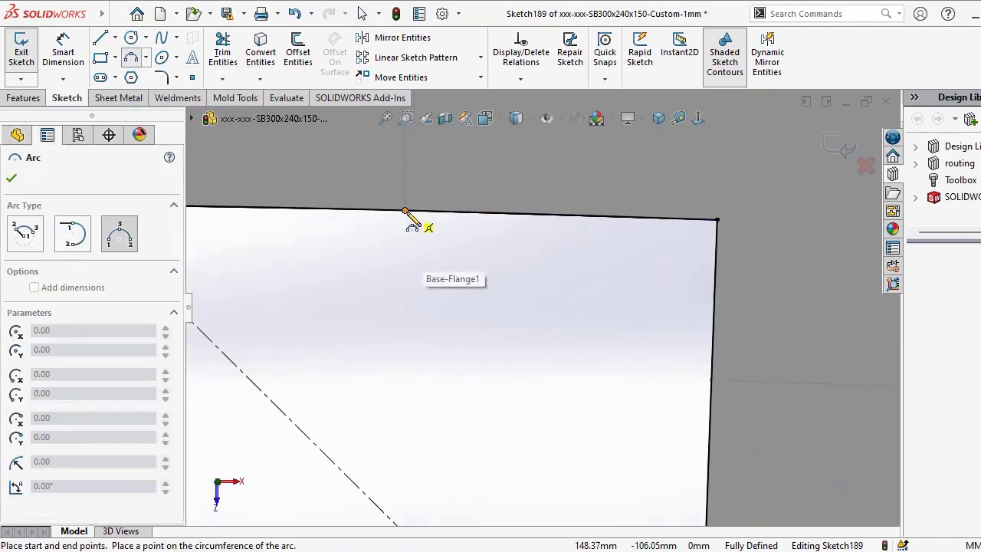
left_click(406, 211)
scroll(465, 386, "up", 2)
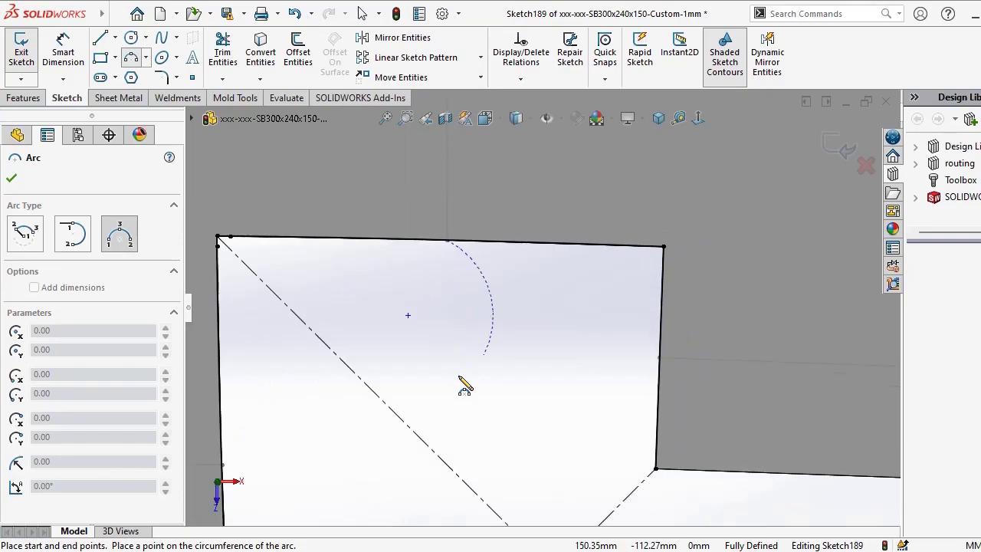
left_click(656, 469)
left_click(532, 377)
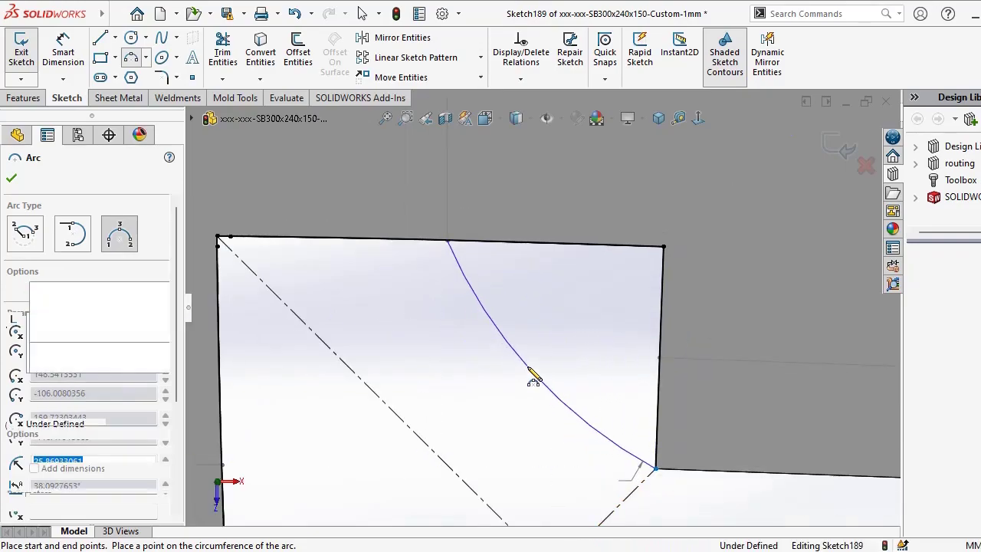
- Sketch a second 3-point arc between the notch's upper edge midpoint and the midpoint of the diagonal construction line, bowed towards the closed corner
scroll(543, 486, "up", 2)
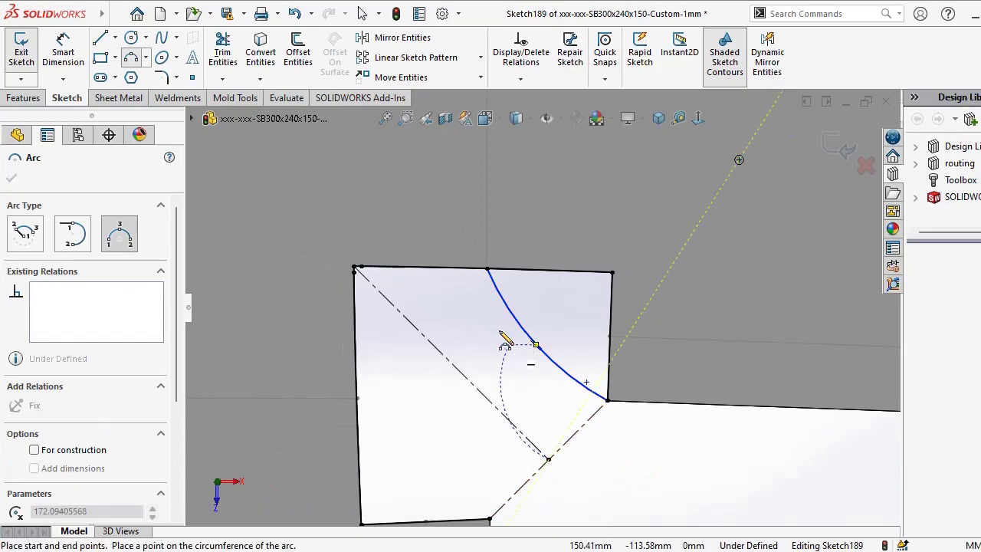
scroll(498, 297, "down", 3)
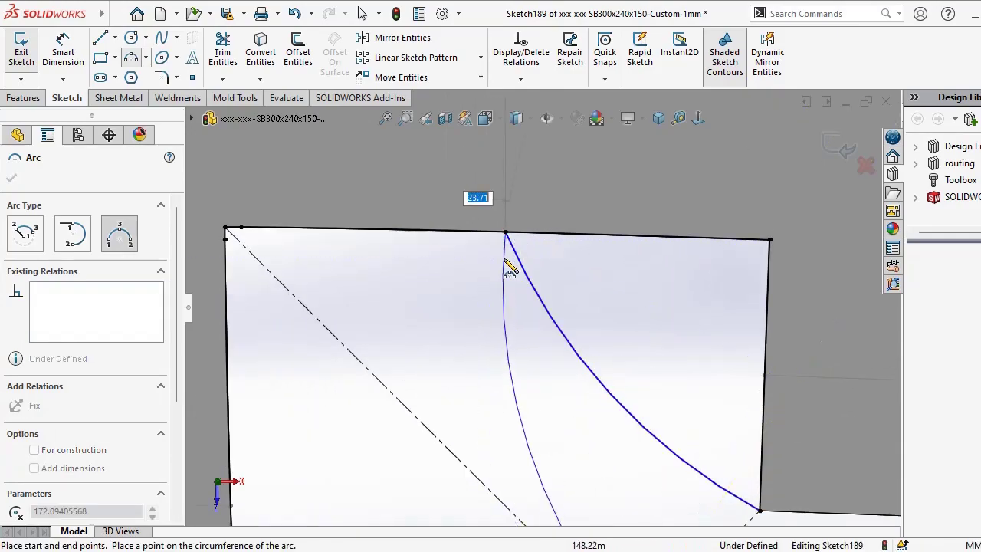
left_click(506, 263)
scroll(580, 400, "up", 3)
scroll(580, 431, "down", 2)
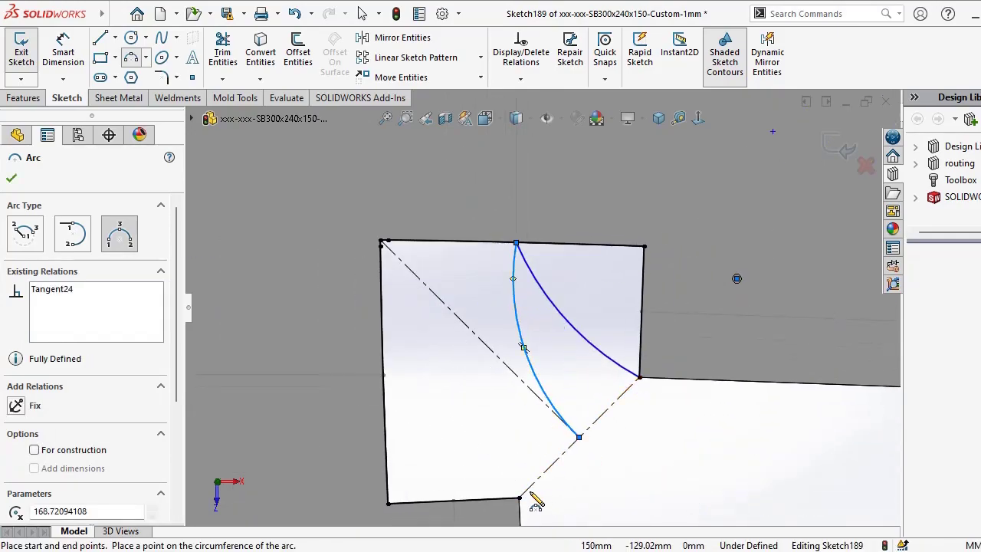
- Sketch a 3-point arc of about 17 mm radius from the notch's left edge midpoint to the diagonal's lower-left end, bowed towards the upper right
left_click(384, 377)
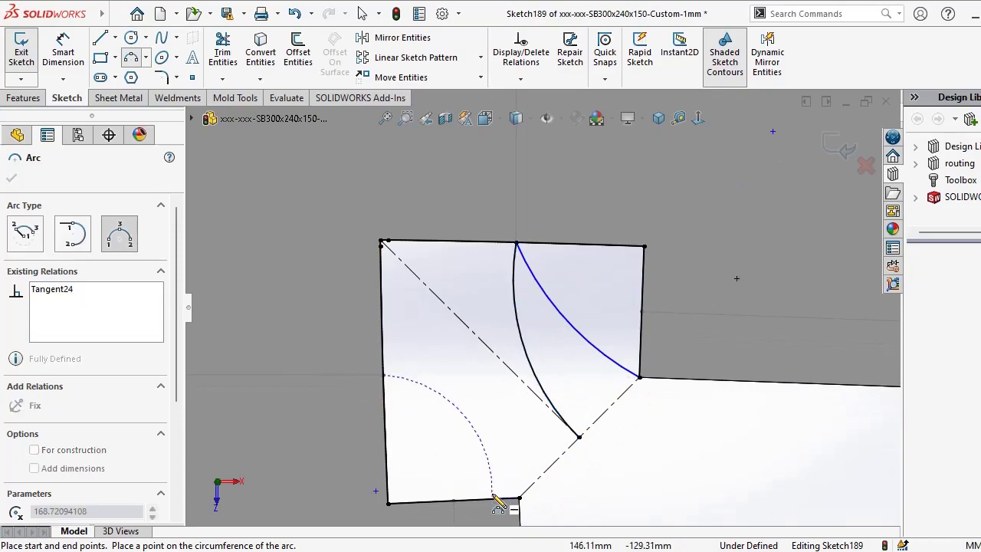
left_click(520, 498)
left_click(476, 431)
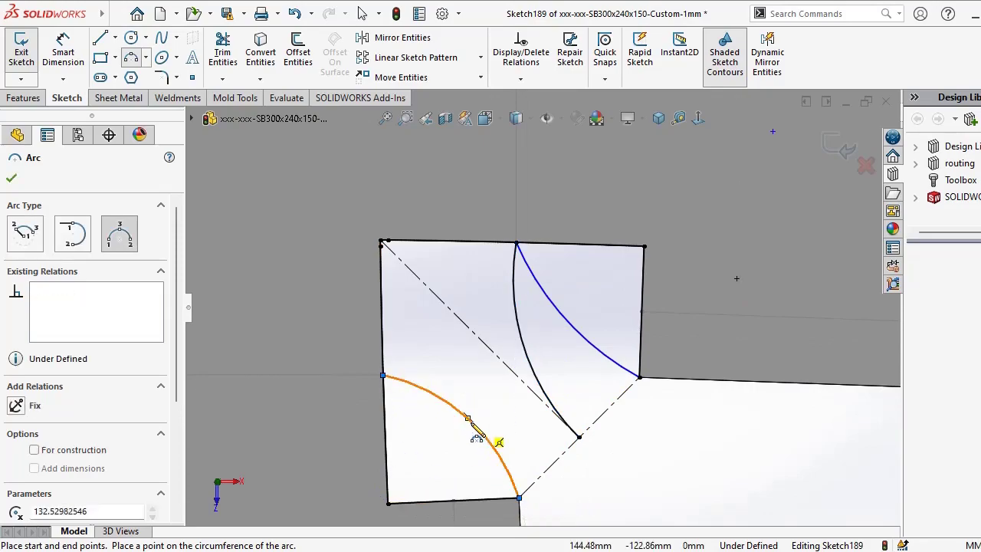
- Sketch a 3-point arc from the diagonal construction line's midpoint to the notch's left edge midpoint, bowed towards the closed upper-left corner
left_click(579, 438)
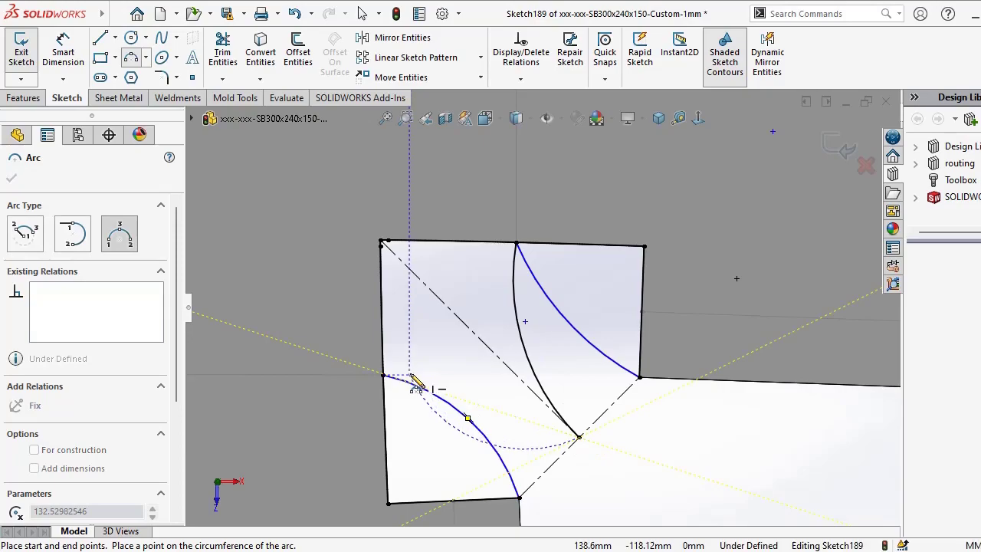
left_click(384, 376)
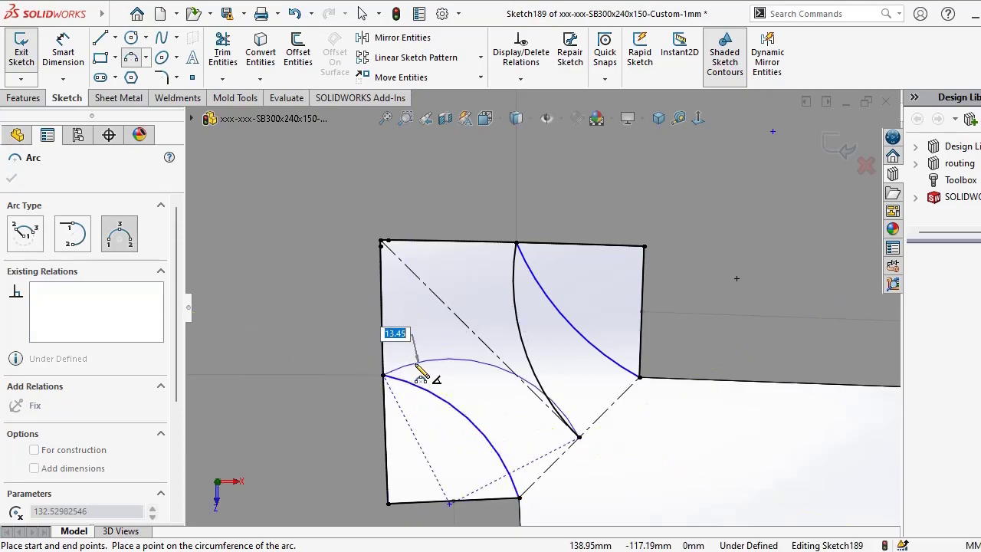
left_click(413, 376)
right_click(633, 429)
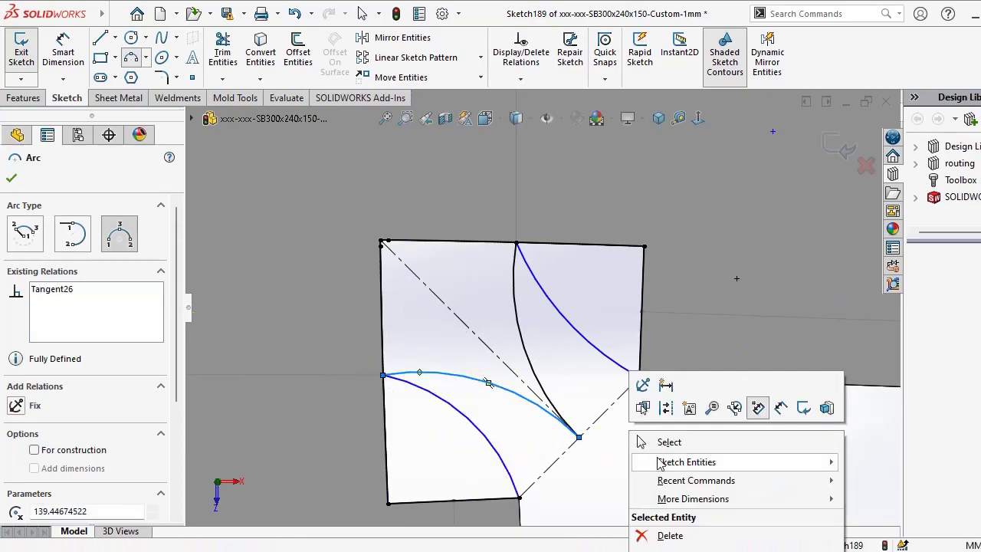
left_click(664, 443)
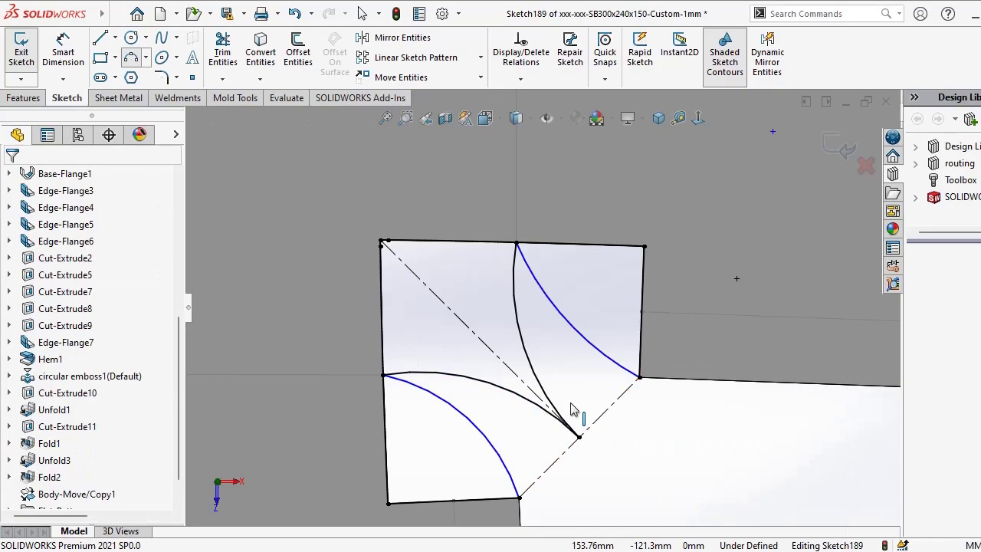
- Try a tangent relation between the outer upper-right arc and the vertical bend line, and undo it
left_click(537, 289)
left_click(517, 223, "ctrl")
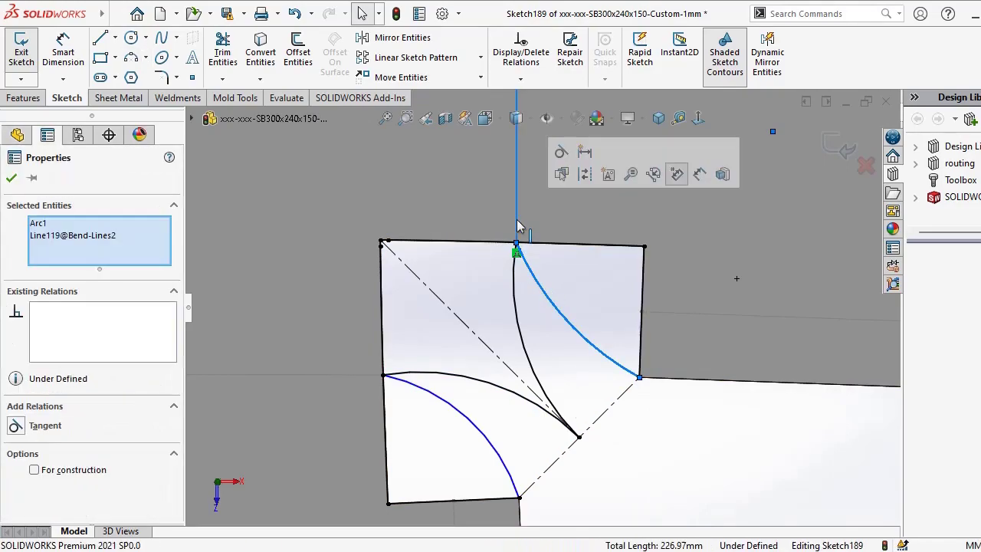
left_click(561, 151)
key("Escape")
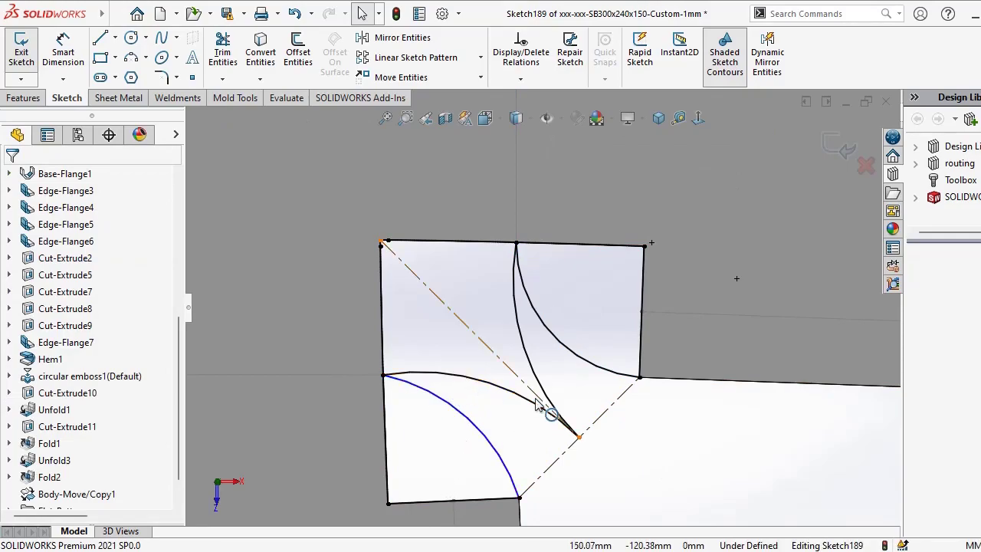
key("ctrl+z")
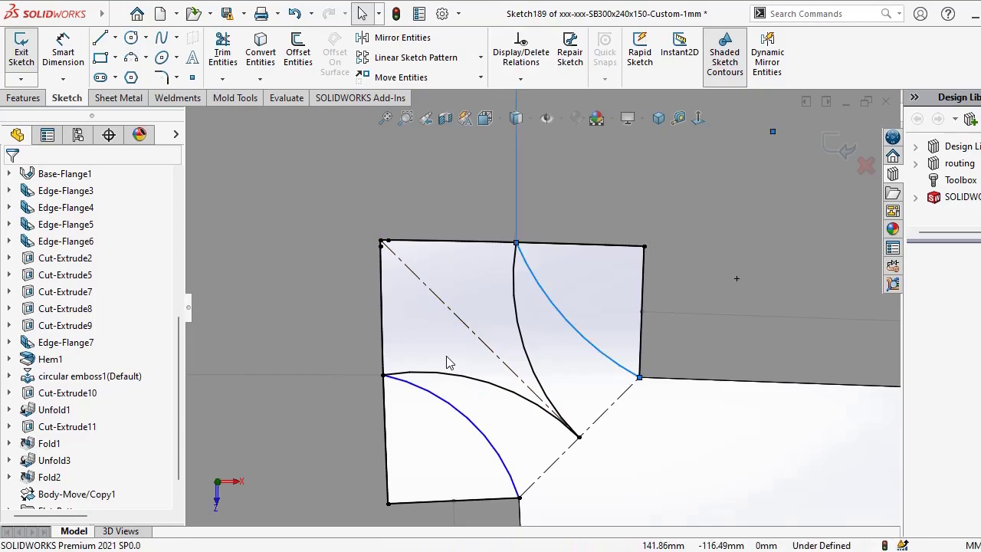
key("Escape")
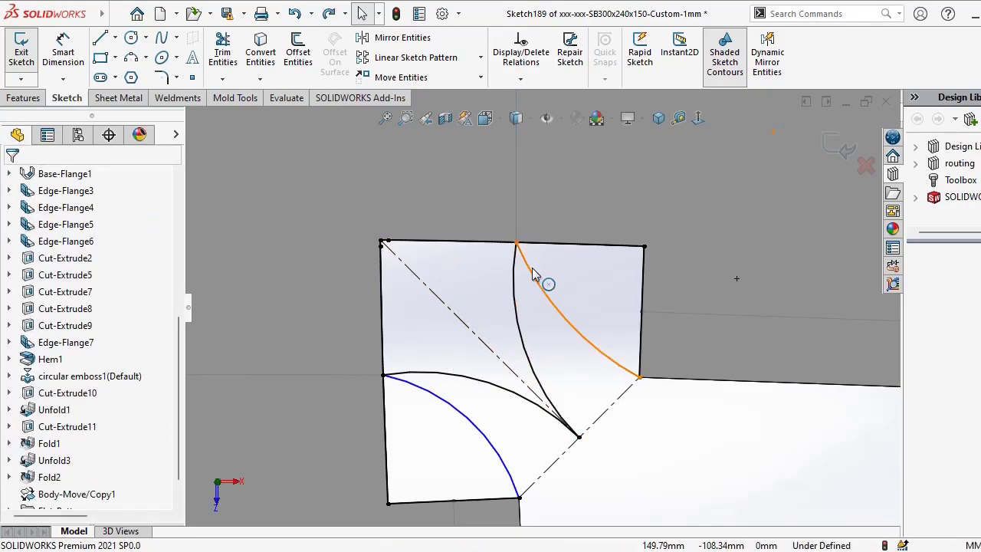
left_click(524, 341)
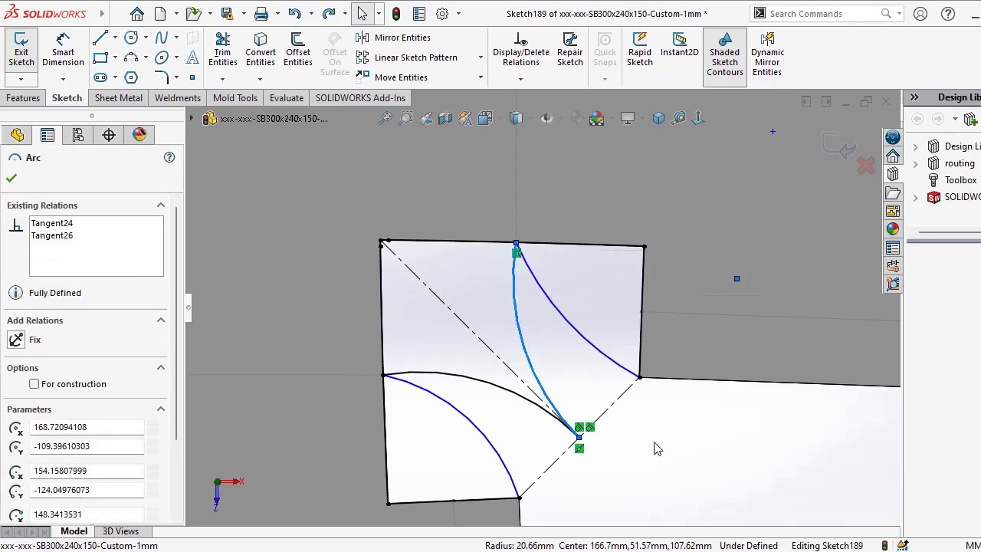
key("Escape")
- Make the outer upper-right arc tangent to the vertical bend line above the notch
left_click(541, 287)
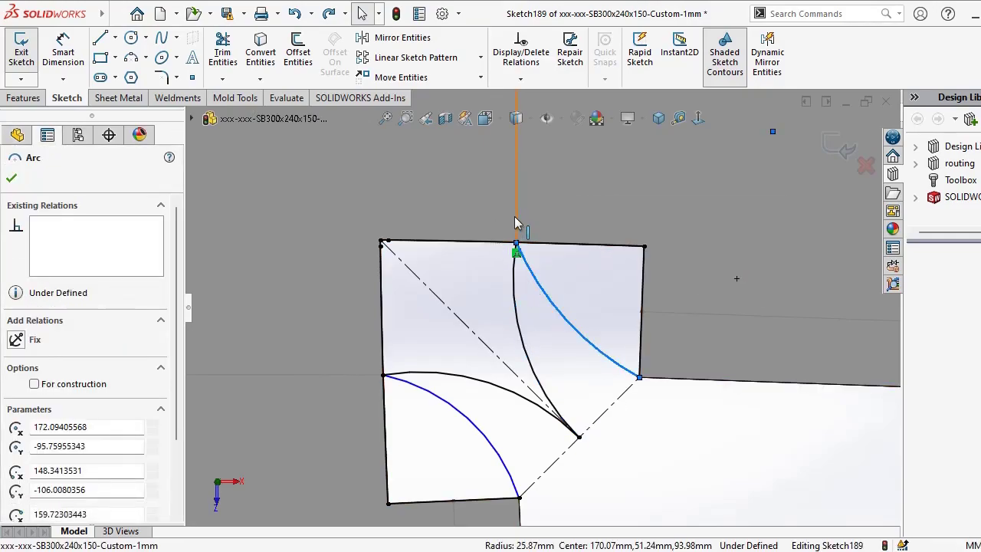
left_click(518, 225, "ctrl")
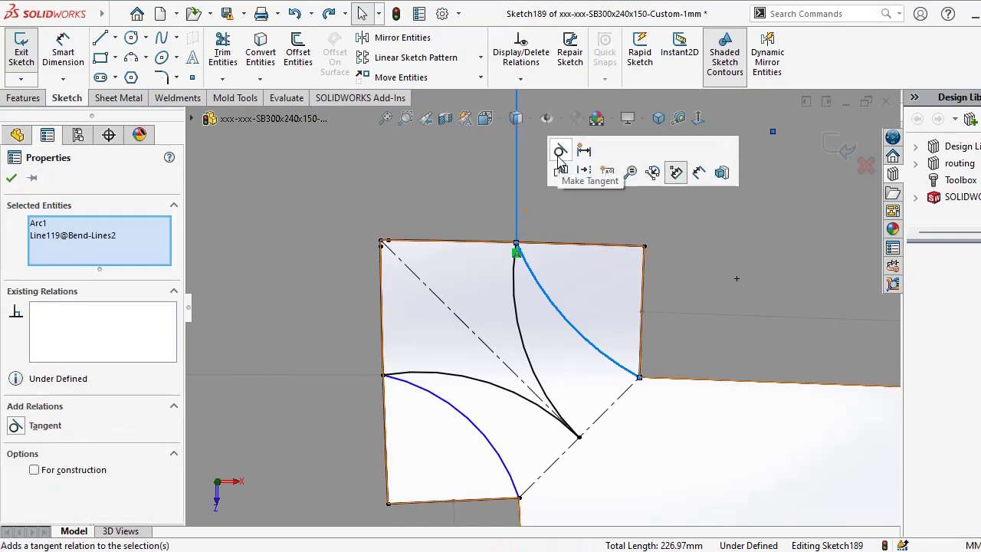
left_click(563, 165)
key("Escape")
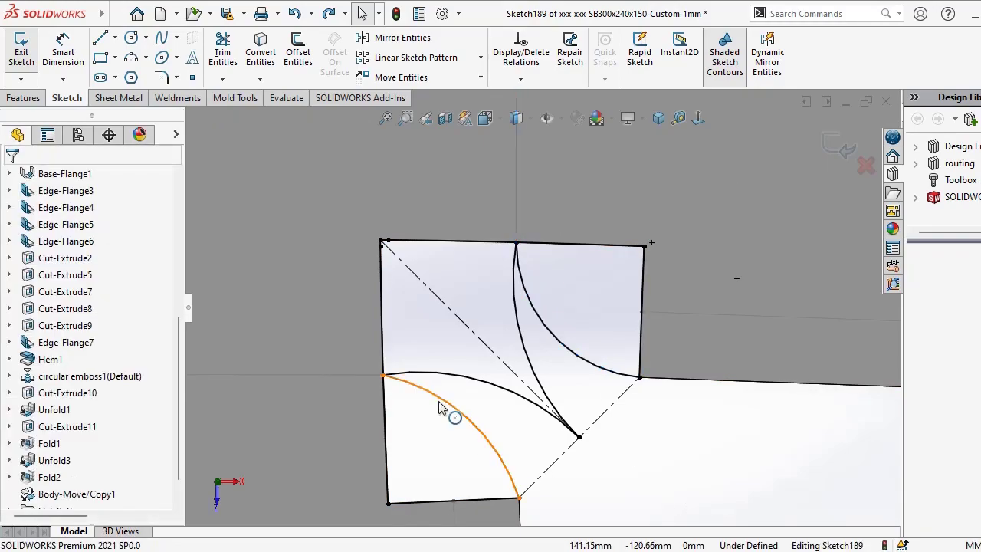
- Make the outer lower-left arc tangent to the horizontal bend line beside the notch
left_click(443, 400)
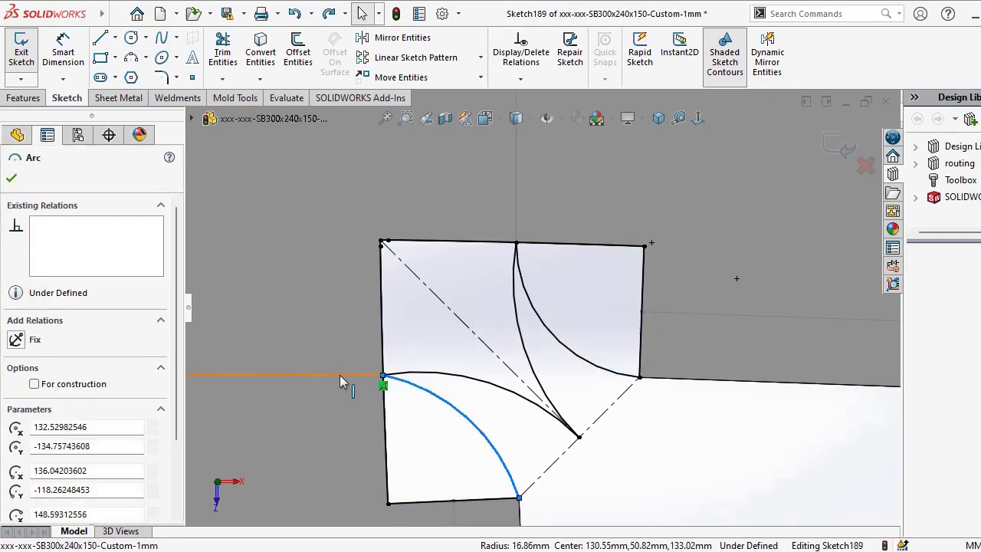
left_click(339, 375, "ctrl")
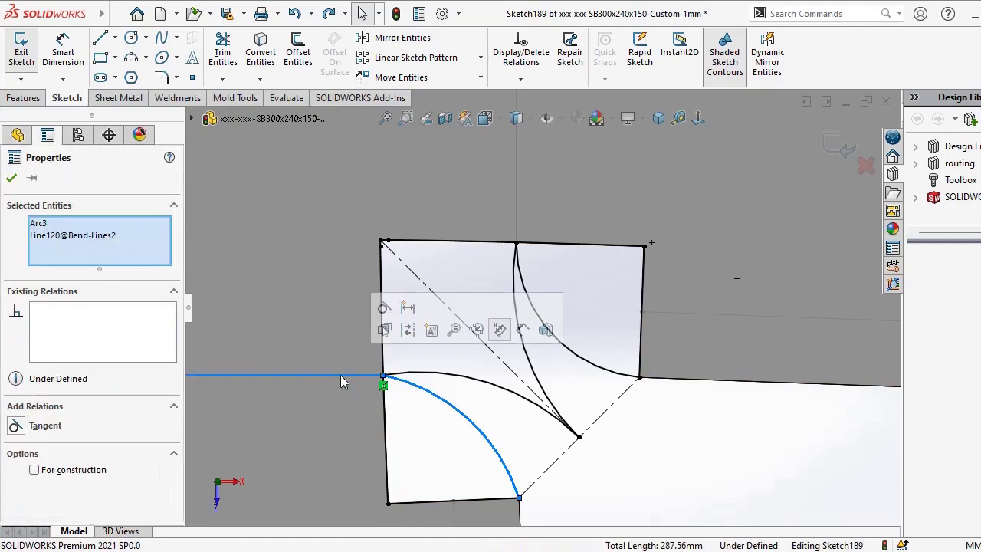
left_click(385, 313)
key("Escape")
- Sketch a construction line about 17 mm long joining the two open ends of the upper-right notch outline
scroll(420, 386, "up", 4)
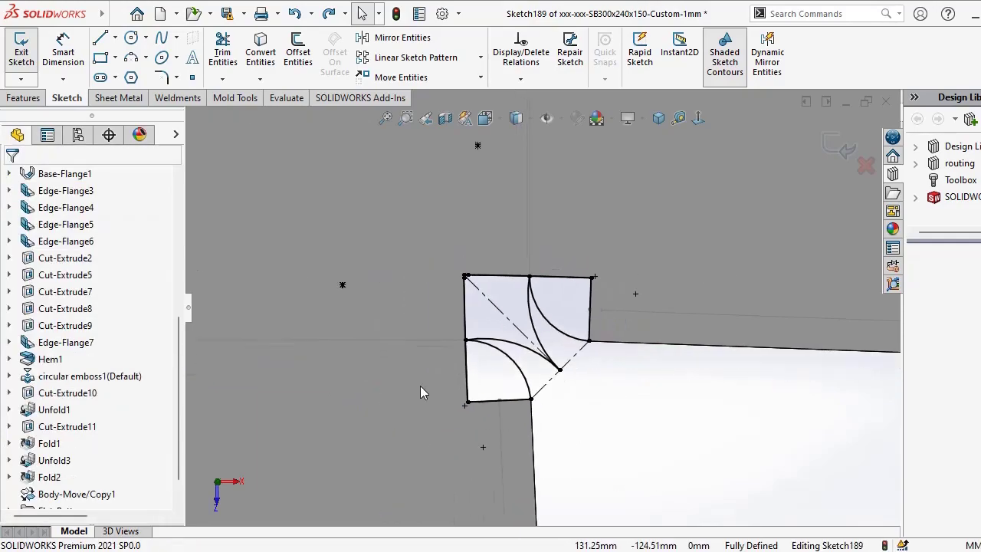
scroll(420, 385, "up", 5)
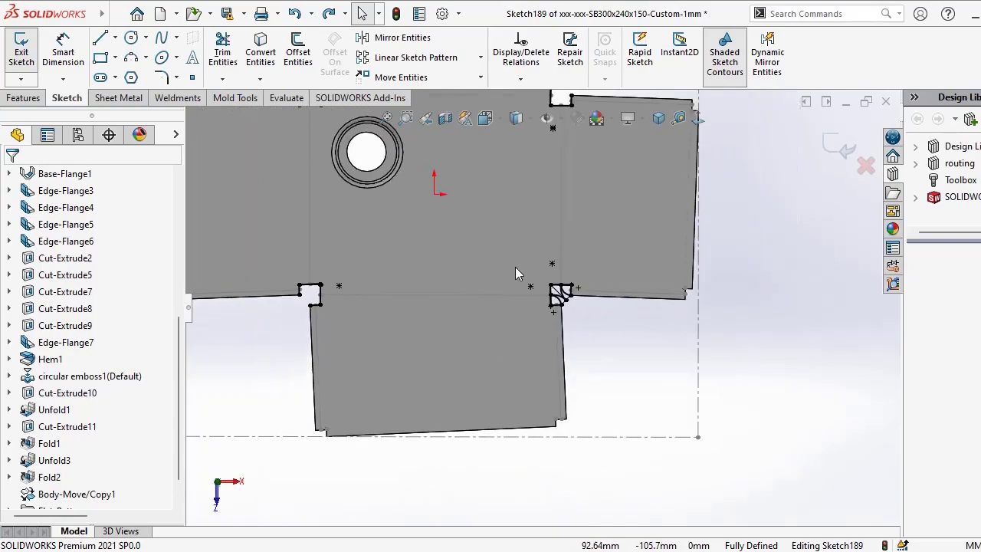
scroll(558, 177, "down", 5)
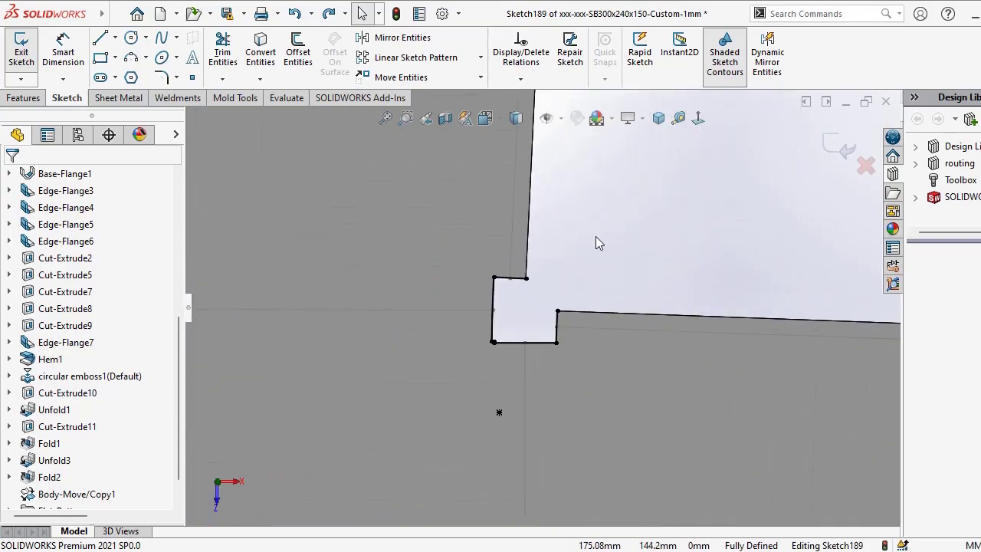
key("s")
scroll(536, 322, "down", 3)
left_click(521, 230)
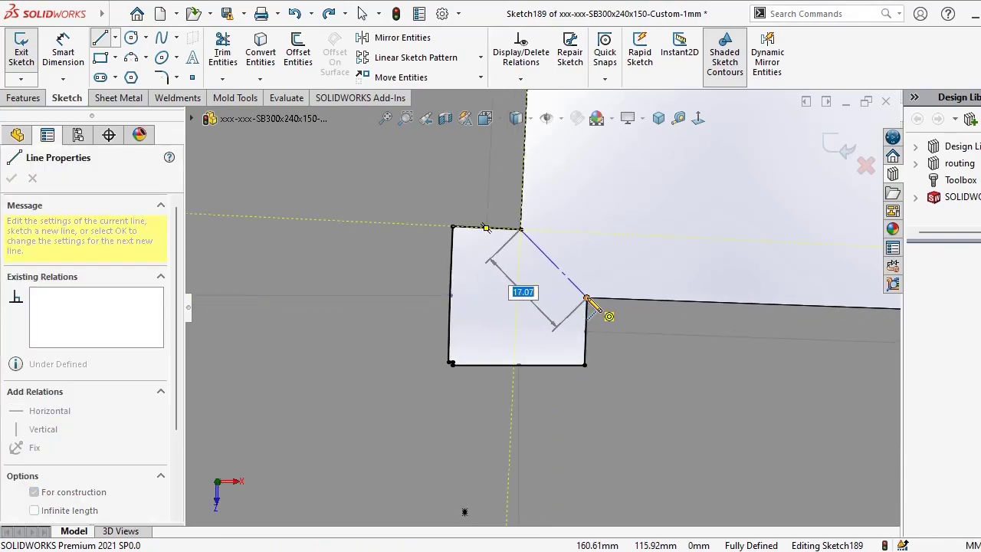
left_click(587, 298)
right_click(636, 229)
left_click(661, 231)
- Sketch a construction line about 25 mm long from the upper-right notch's closed lower-left corner to the midpoint of its diagonal construction line
key("s")
left_click(748, 261)
scroll(458, 365, "down", 1)
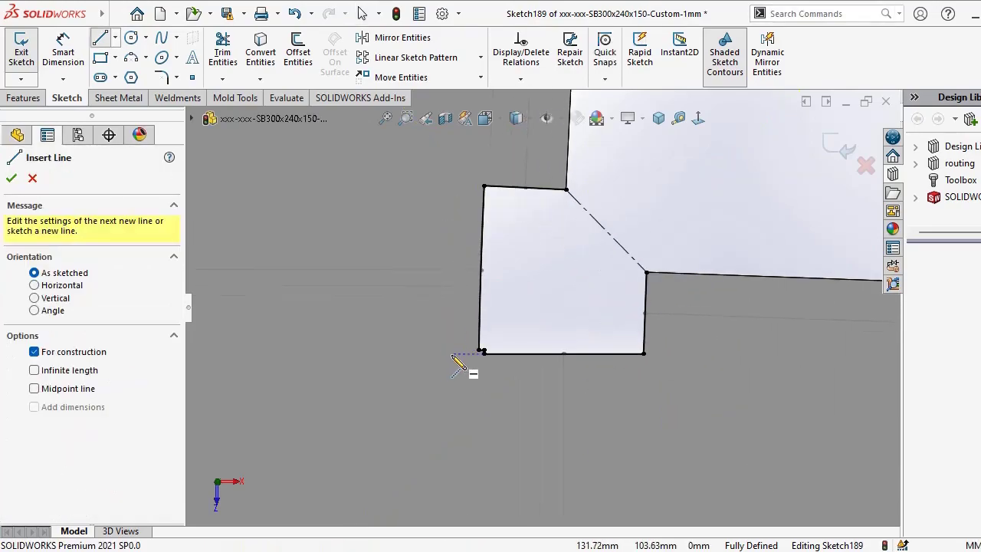
scroll(458, 365, "down", 3)
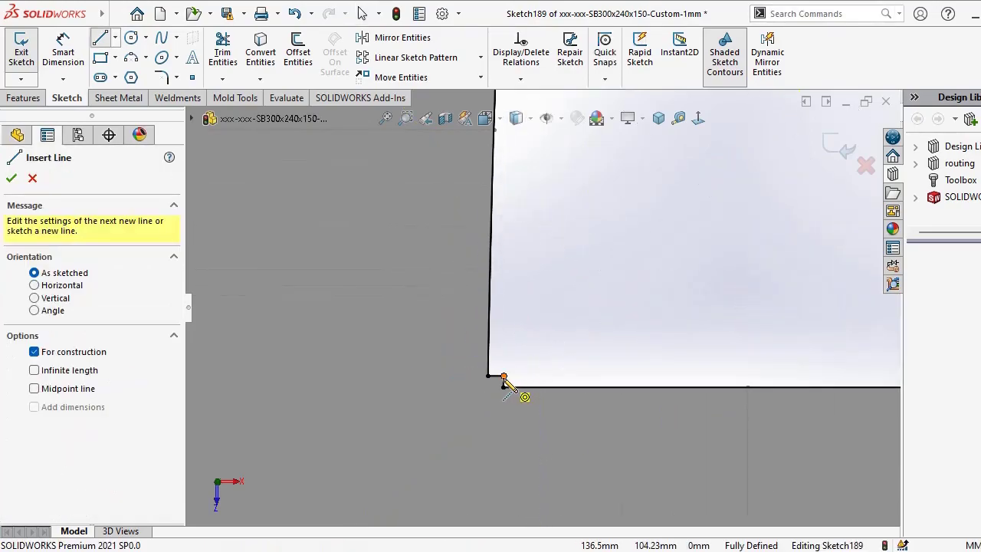
left_click(503, 381)
scroll(537, 352, "up", 3)
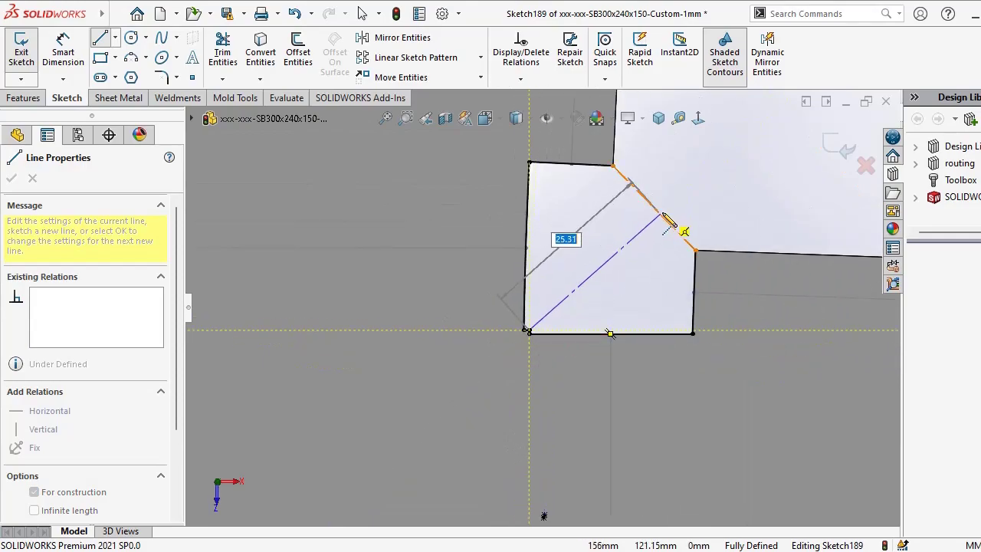
left_click(653, 208)
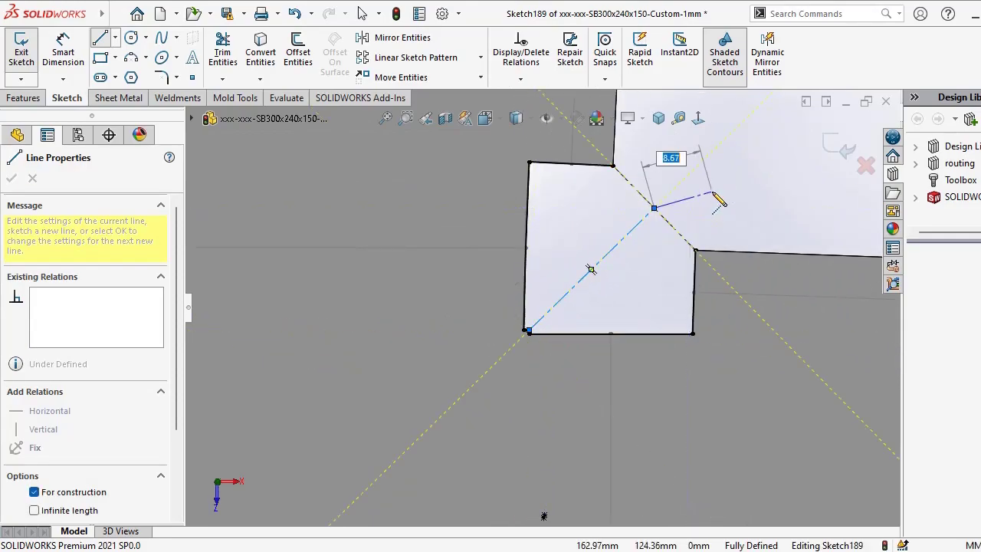
right_click(716, 197)
left_click(750, 204)
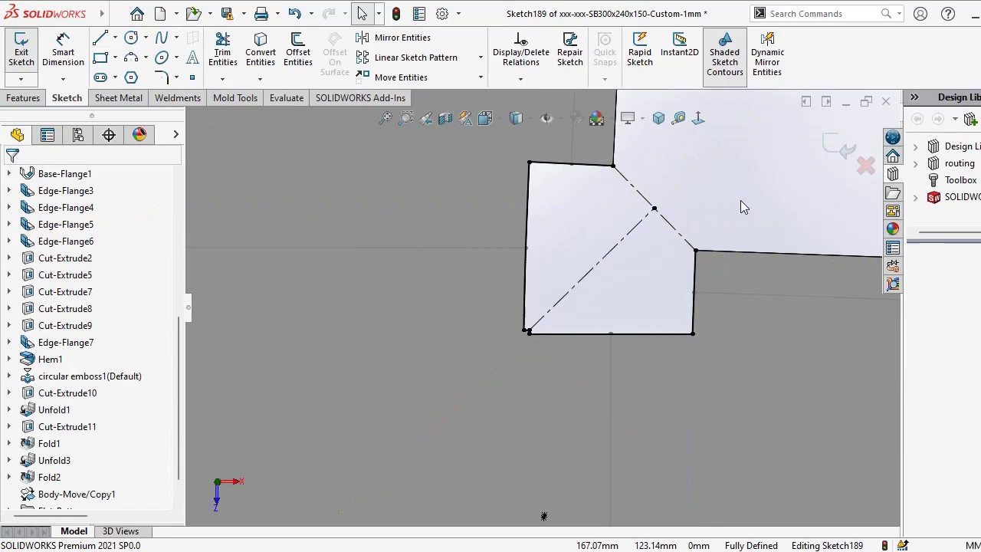
- Sketch a diagonal construction line joining the two open ends of the upper-left notch outline
key("f")
scroll(479, 246, "down", 6)
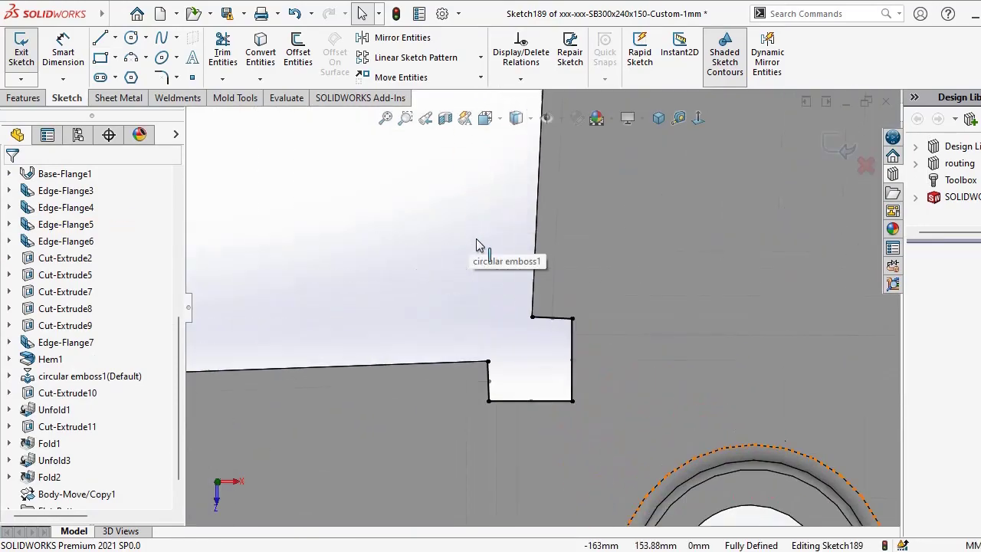
key("s")
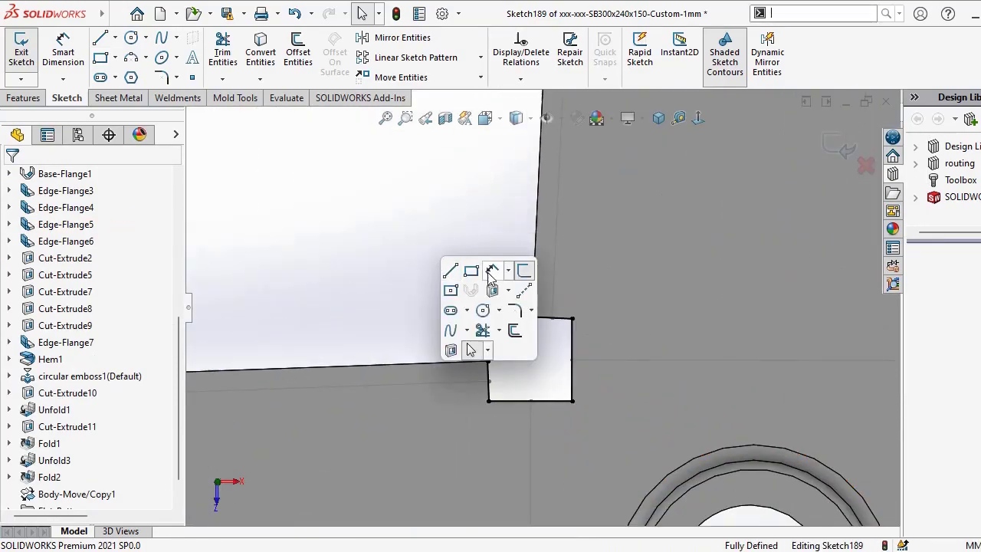
left_click(525, 292)
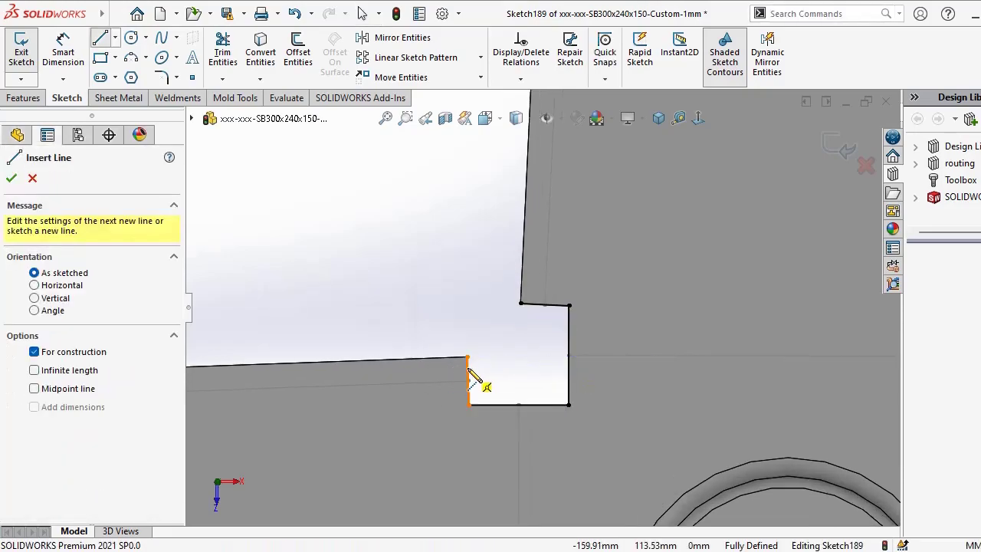
left_click(467, 358)
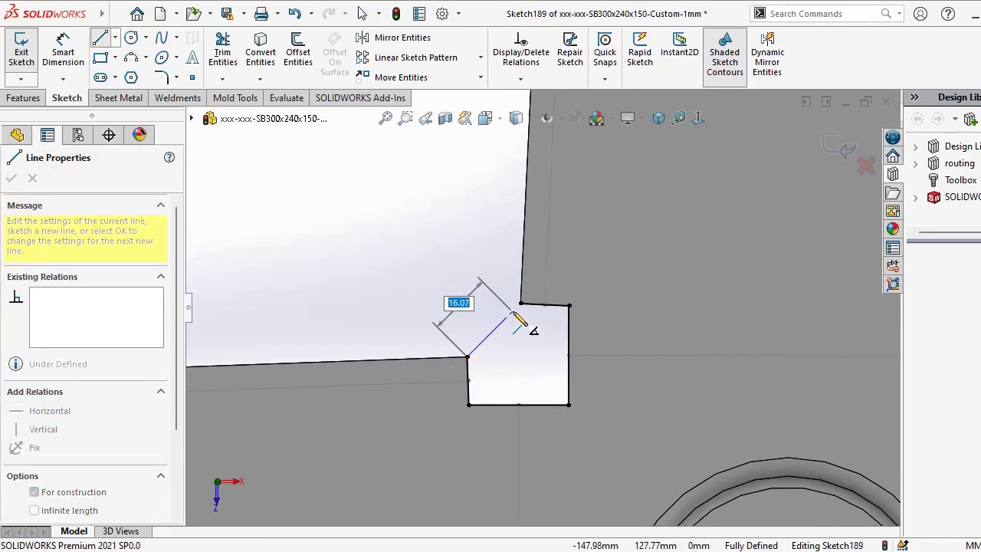
left_click(521, 305)
right_click(545, 314)
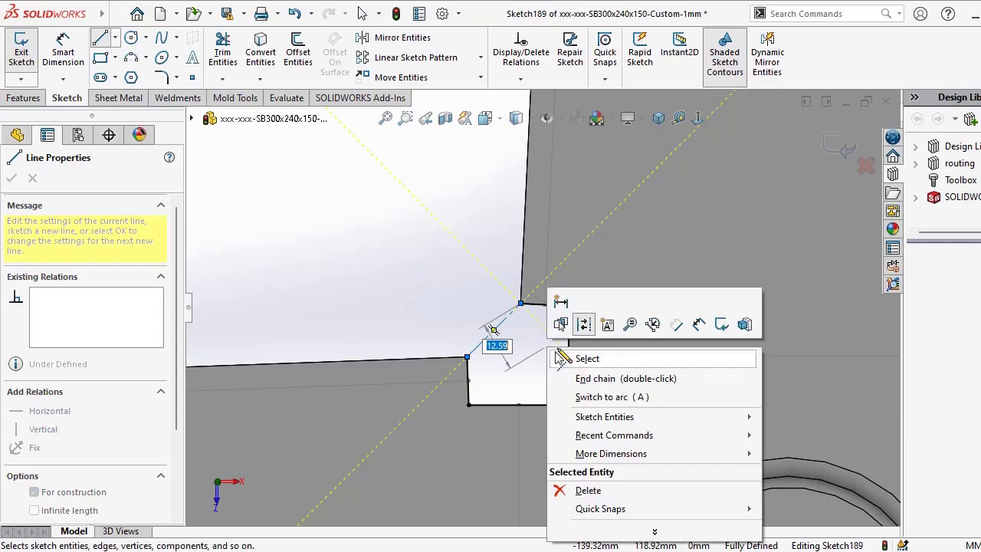
left_click(590, 358)
- Sketch a construction line from the upper-left notch's closed lower-right corner to the midpoint of its diagonal construction line
key("s")
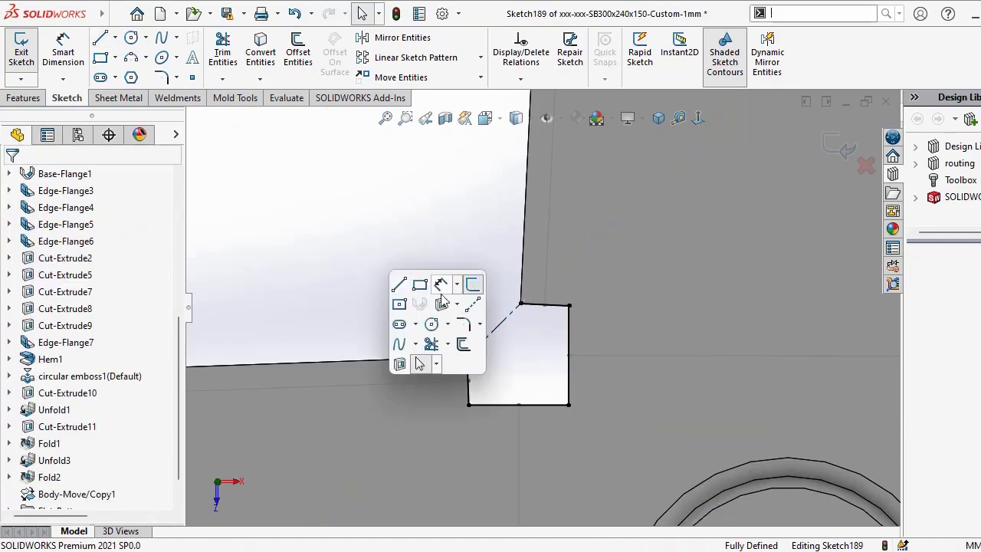
left_click(473, 308)
scroll(583, 406, "down", 4)
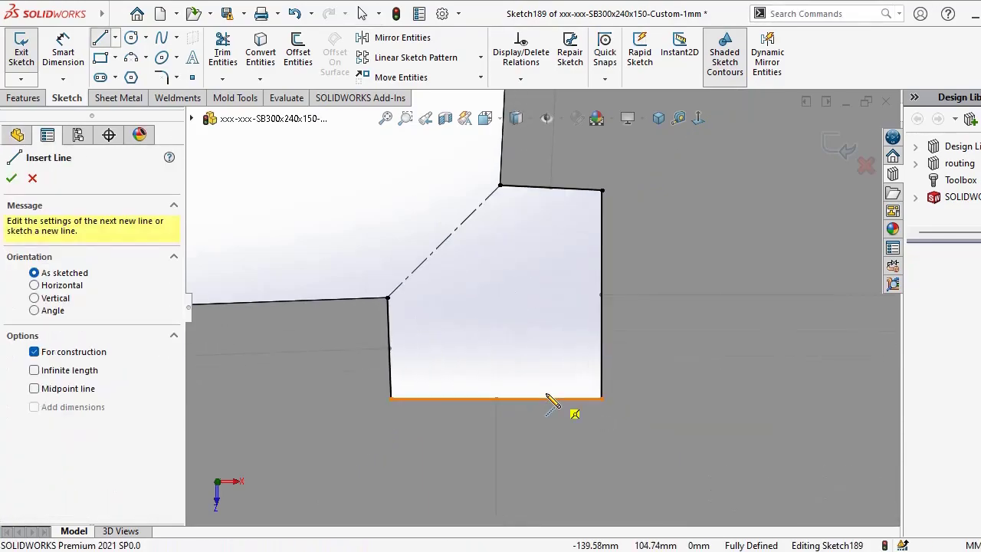
left_click(602, 399)
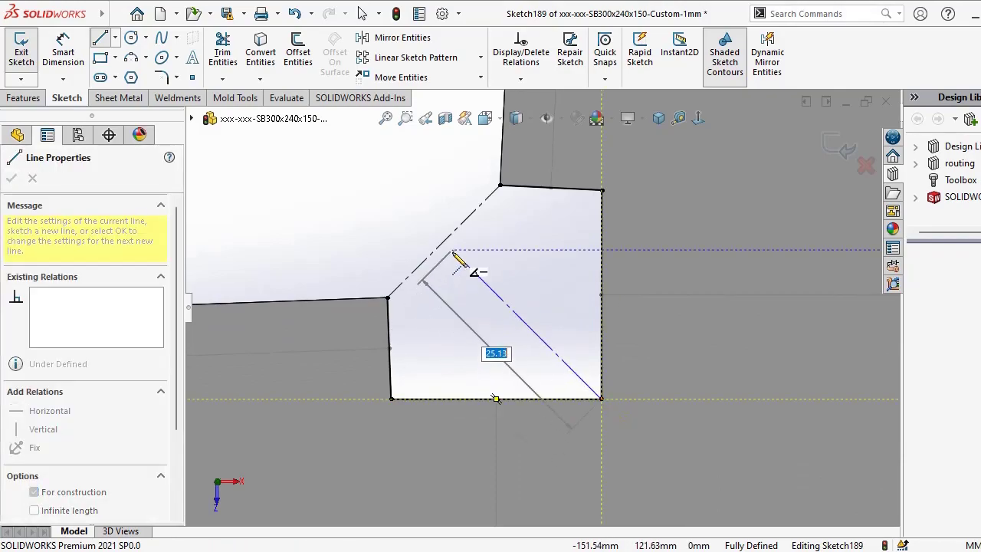
left_click(443, 241)
right_click(522, 262)
left_click(544, 273)
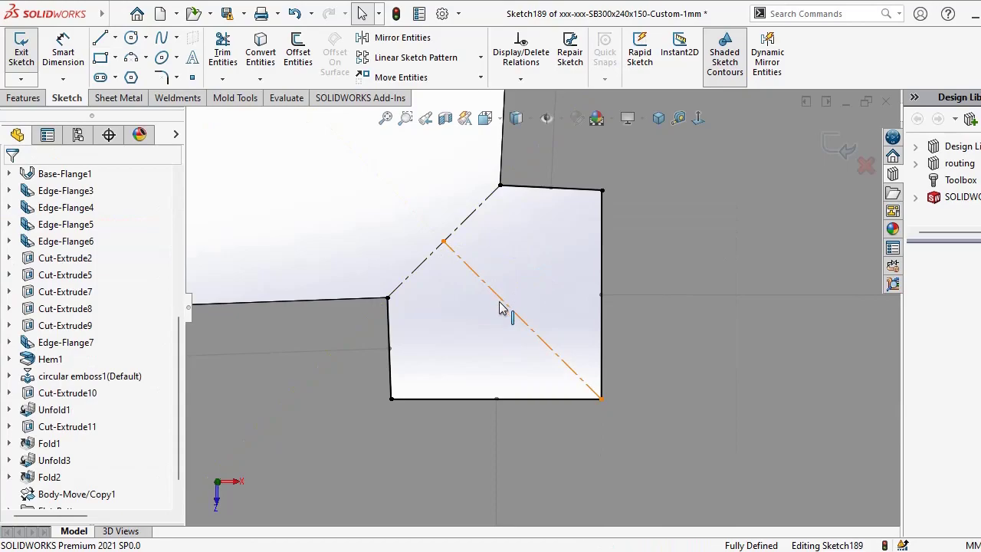
- Sketch two three-point arcs to the upper-left notch's right-edge midpoint: radius about 52 mm from the diagonal's midpoint, about 36 mm from the upper open end
scroll(406, 250, "up", 3)
right_click_drag(403, 240, 449, 302)
scroll(527, 291, "down", 1)
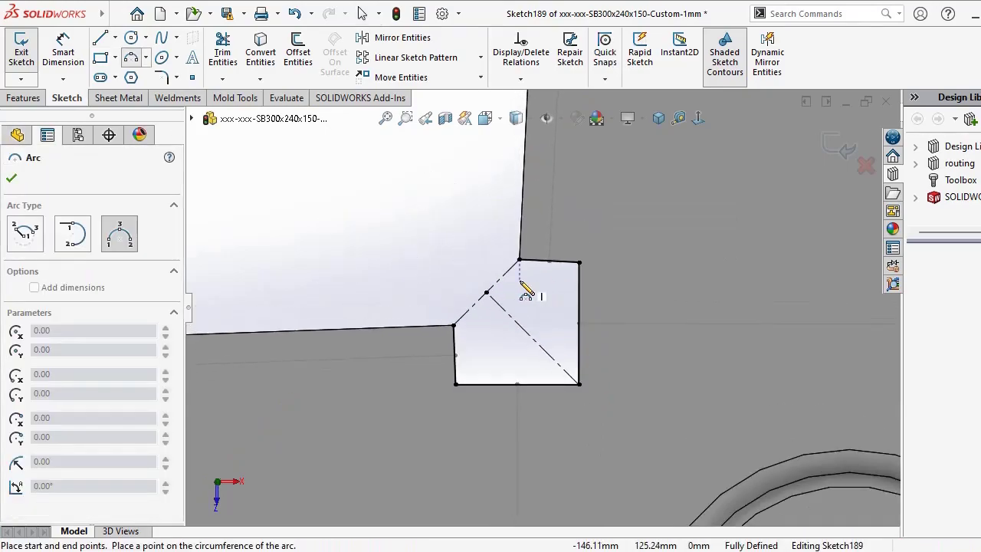
scroll(609, 333, "down", 2)
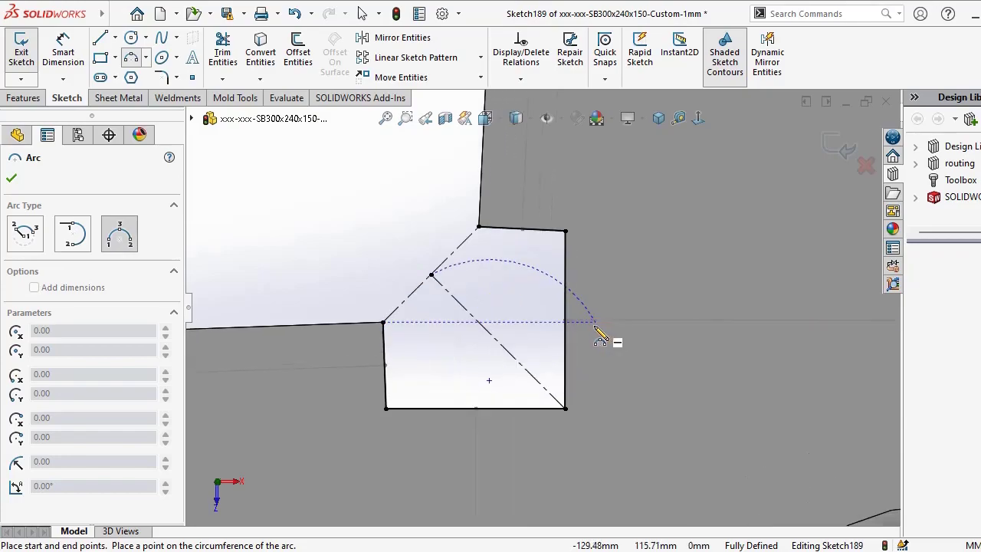
left_click(557, 317)
left_click(473, 299)
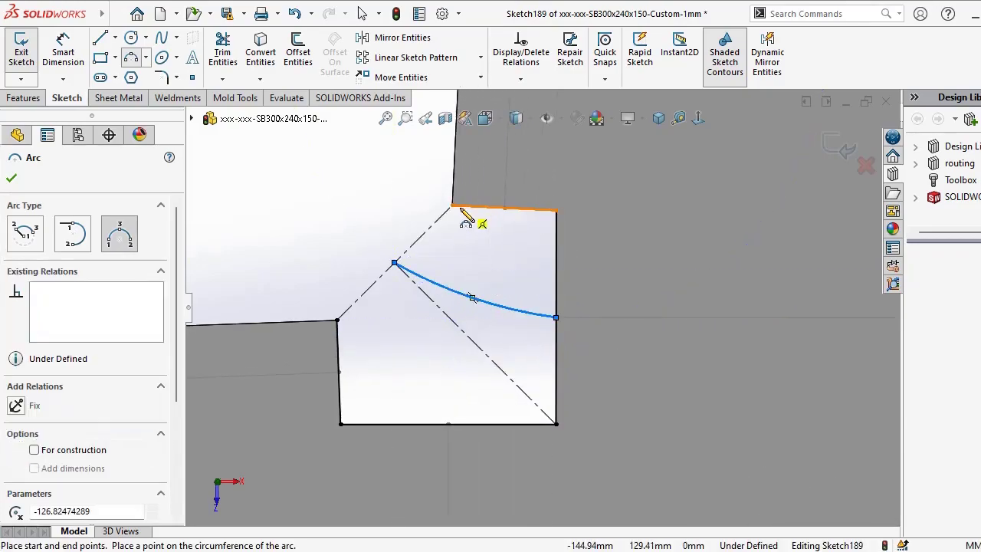
left_click(453, 205)
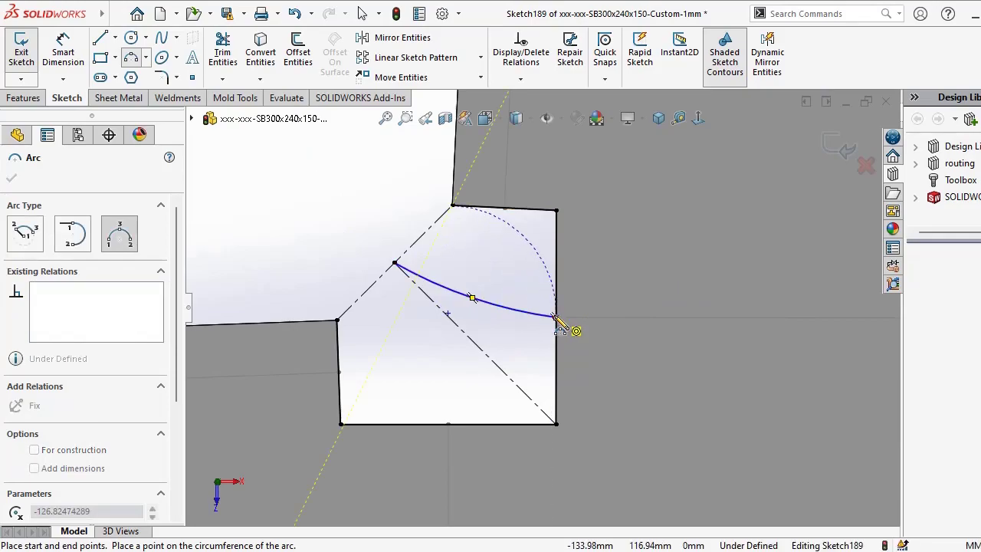
left_click(556, 317)
left_click(496, 268)
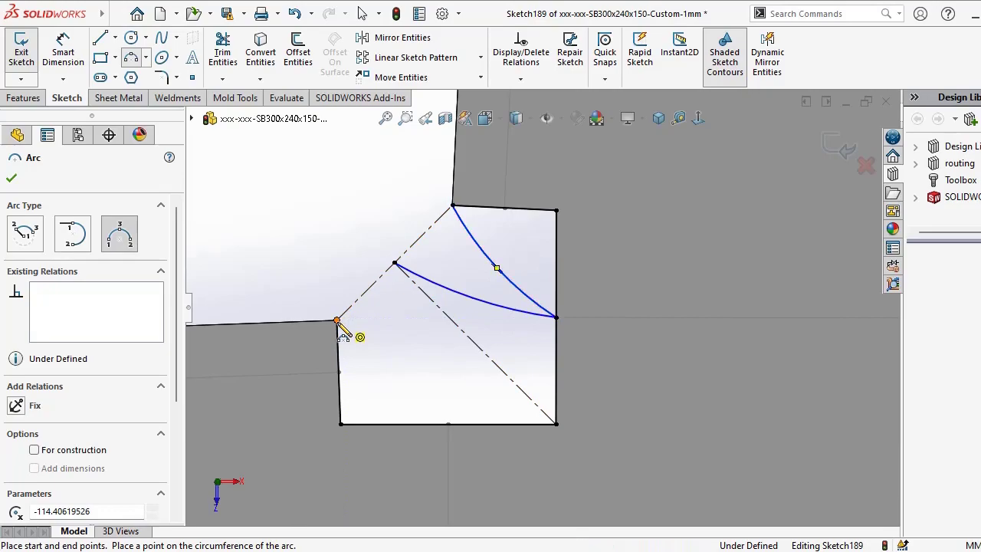
- Sketch two three-point arcs to the upper-left notch's bottom-edge midpoint: radius about 13 mm from the lower open end, about 24 mm from the diagonal's midpoint
left_click(337, 320)
left_click(448, 423)
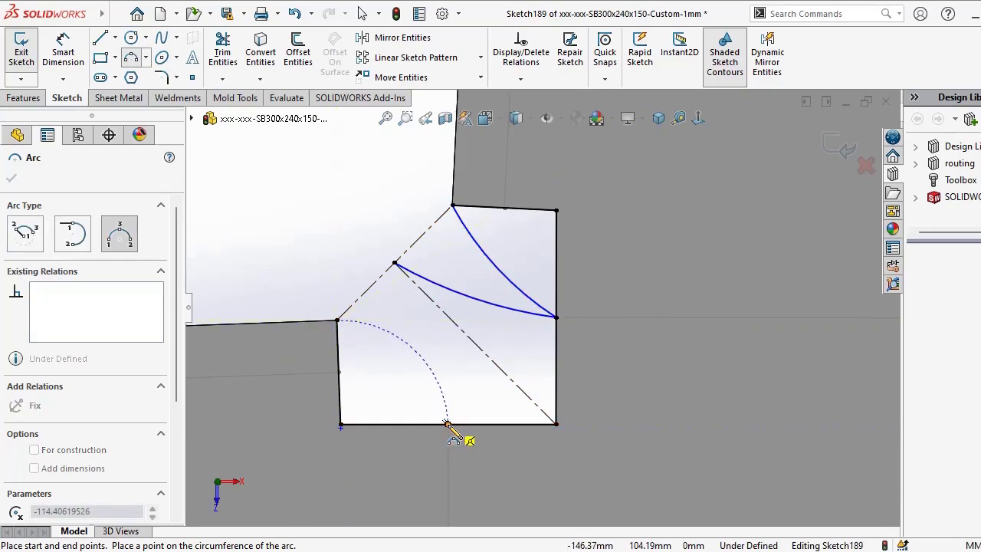
left_click(419, 355)
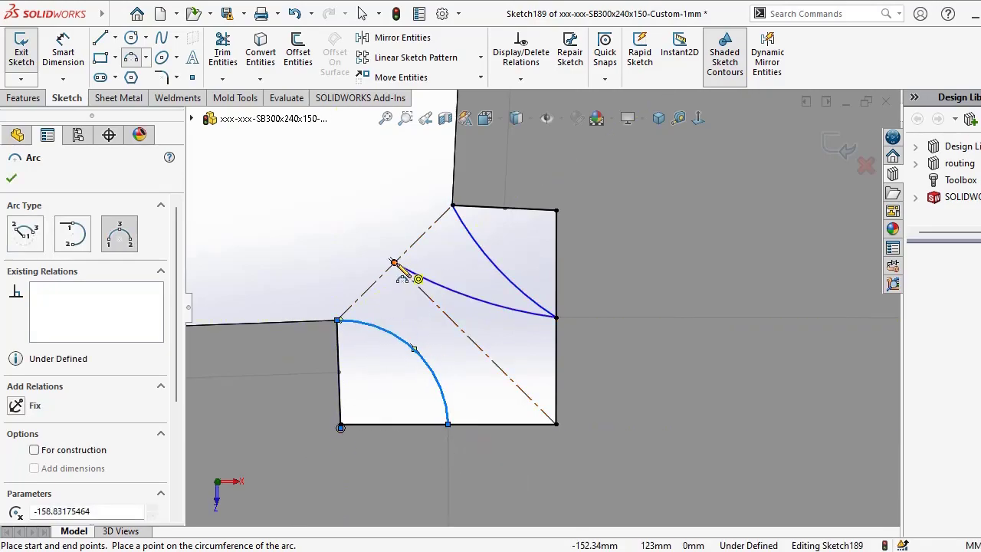
left_click(394, 262)
left_click(448, 423)
left_click(446, 354)
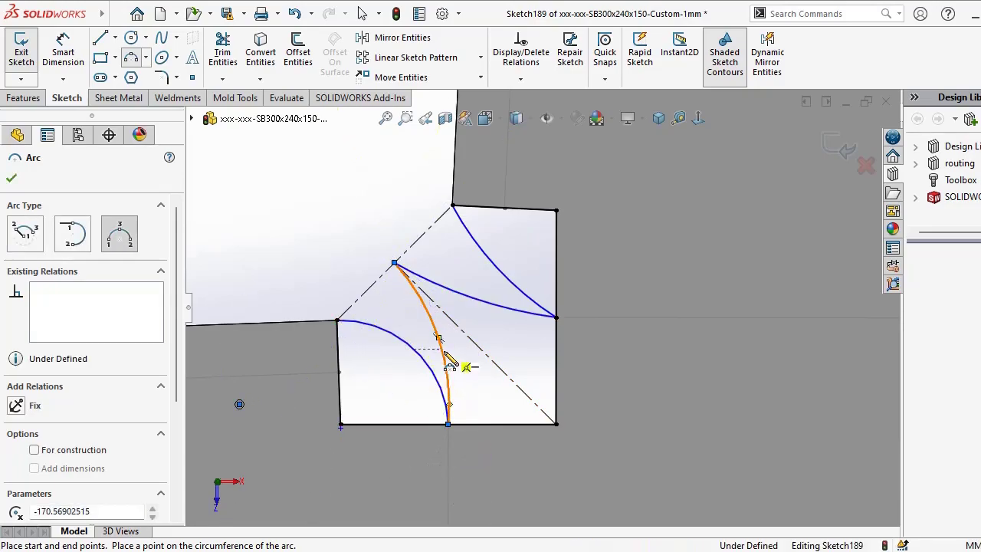
right_click(511, 342)
left_click(535, 345)
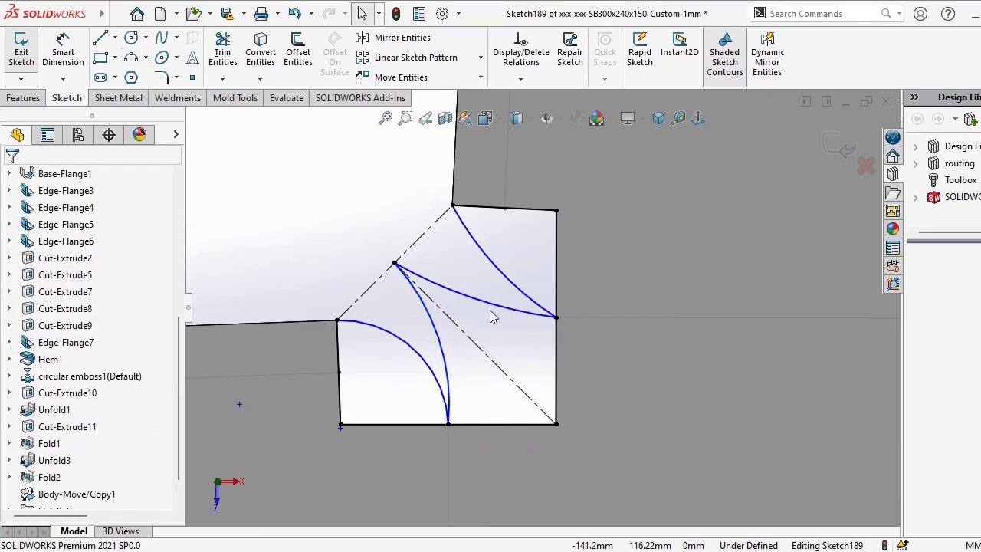
- Make the arc from the upper-left notch's upper open end tangent to the horizontal bend line
left_click(497, 268)
left_click(573, 319, "ctrl")
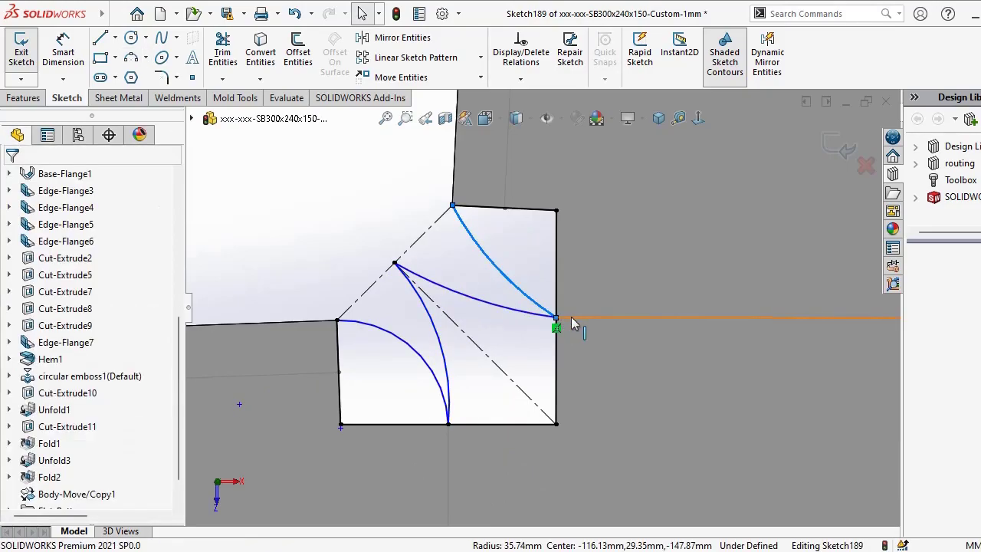
left_click(618, 251)
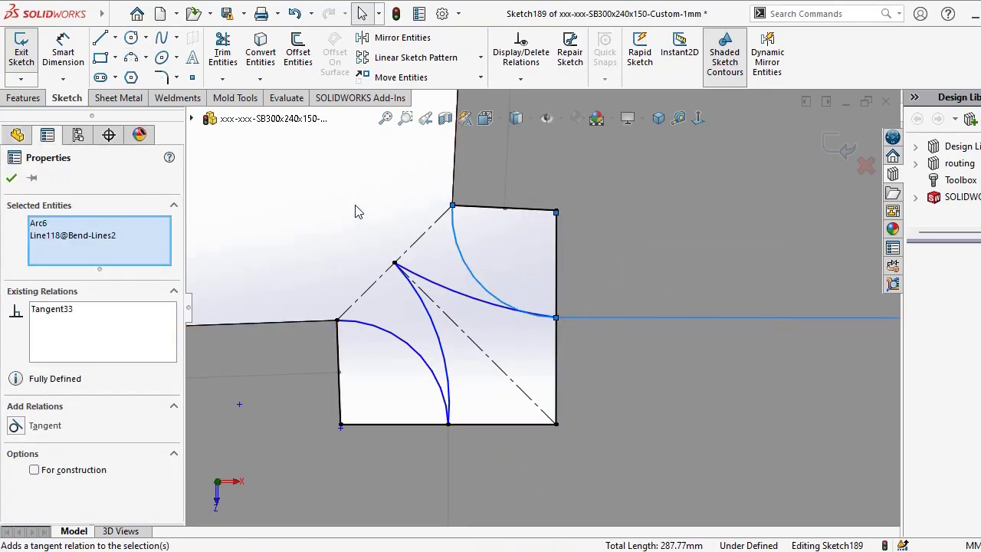
key("Escape")
- Make the arc between the diagonal's midpoint and the upper-left notch's right edge tangent to the construction line running to the closed corner
left_click(461, 296)
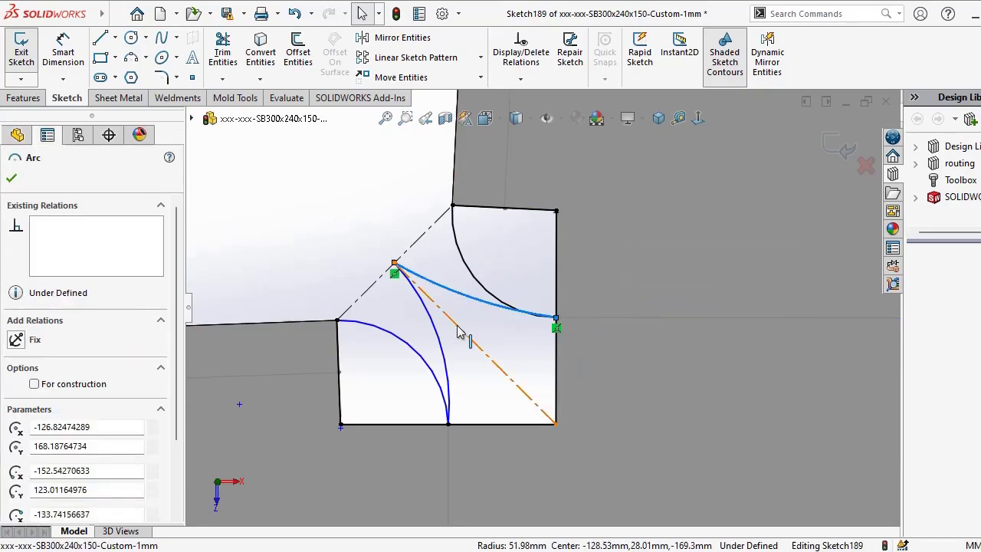
left_click(465, 335, "ctrl")
left_click(498, 264)
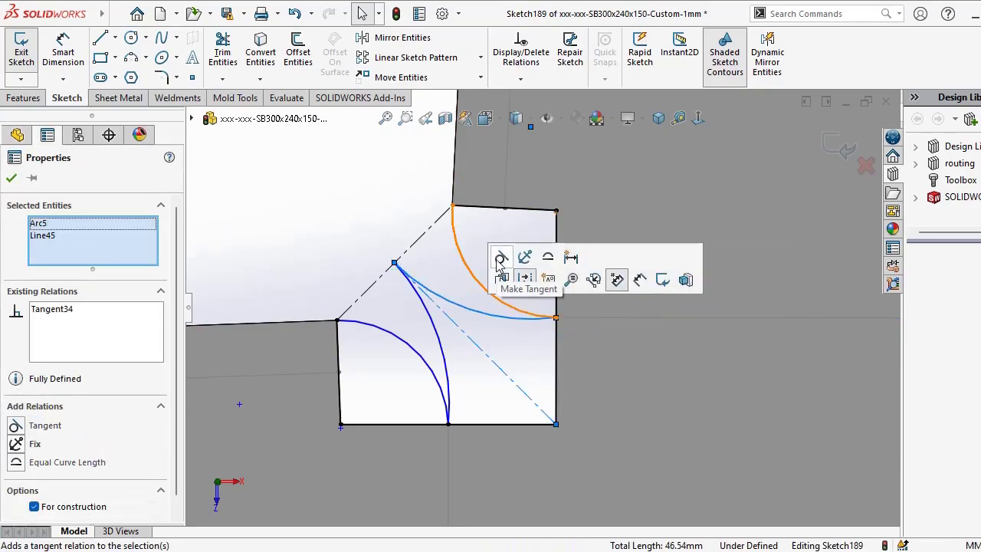
key("Escape")
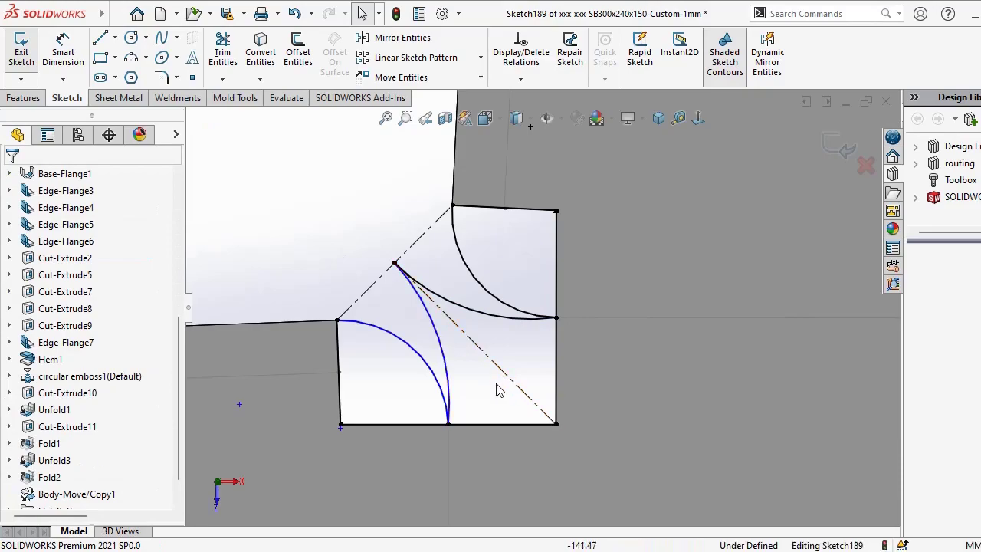
- Make the arc between the diagonal's midpoint and the upper-left notch's bottom edge tangent to the construction line running to the closed corner
left_click(442, 345)
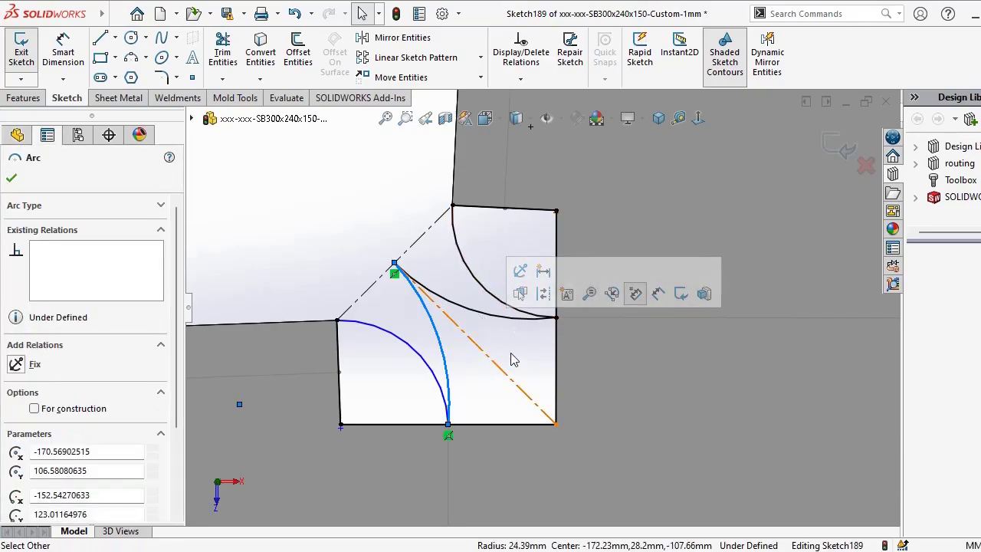
key("Escape")
left_click(491, 362)
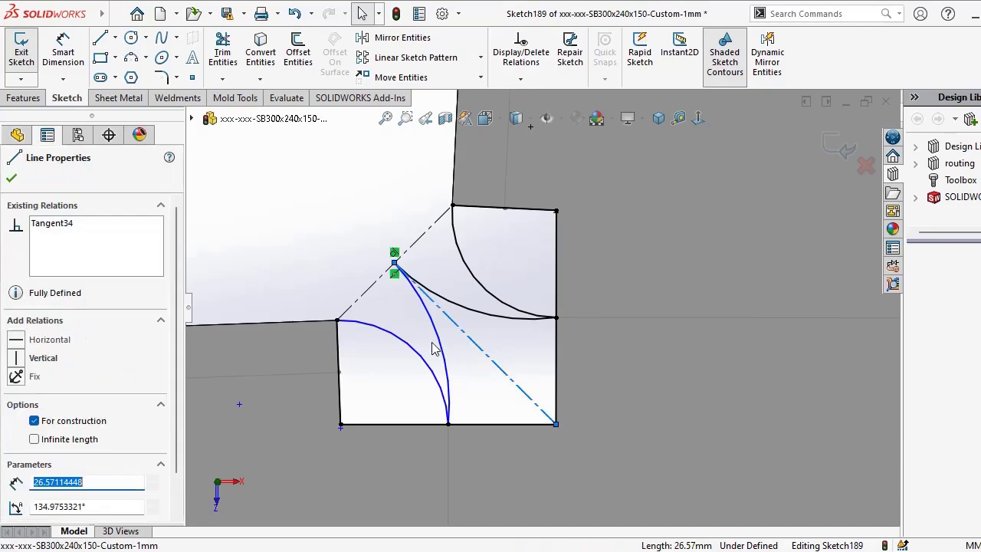
left_click(442, 347, "ctrl")
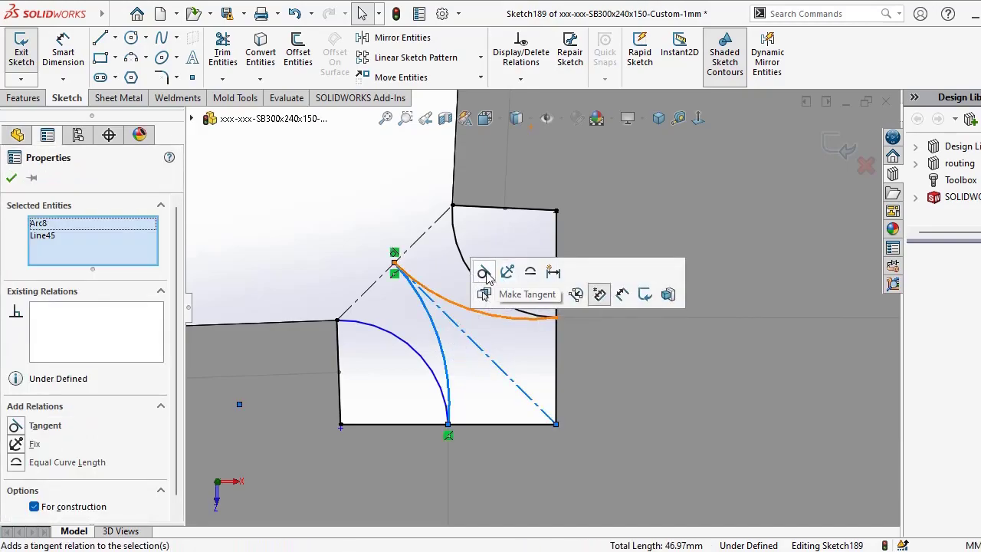
left_click(599, 294)
key("Escape")
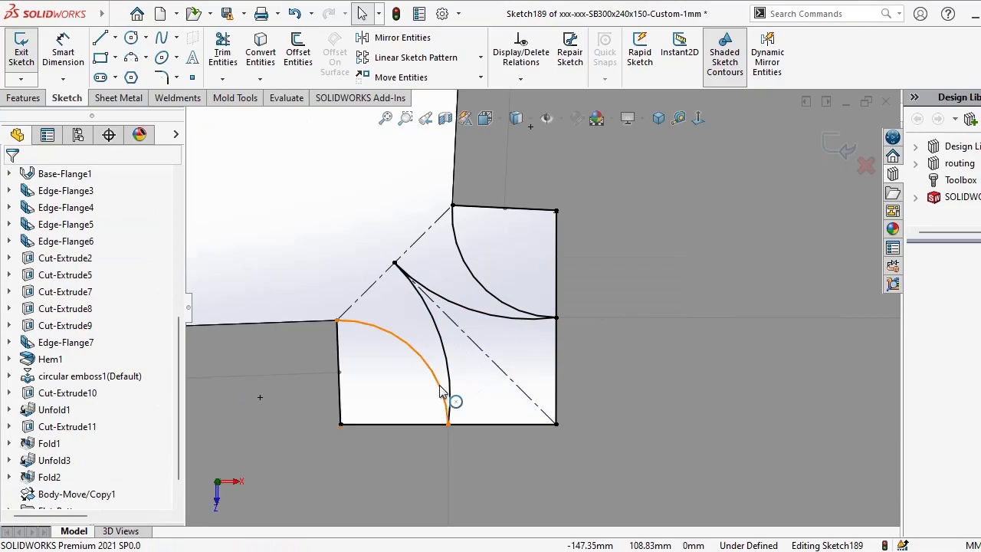
- Make the arc from the upper-left notch's lower open end tangent to the vertical bend line
left_click(441, 391)
left_click(452, 460, "ctrl")
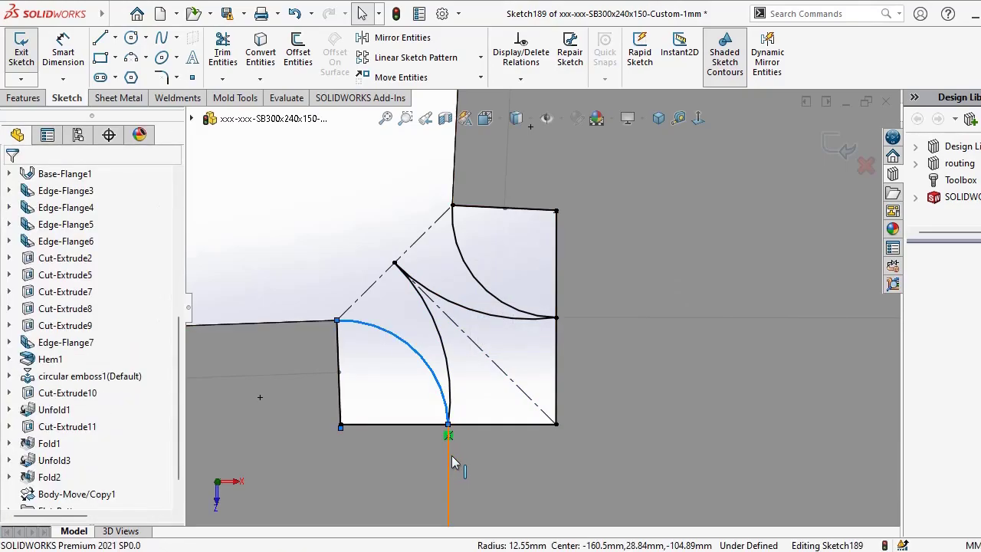
left_click(496, 389)
left_click(340, 238)
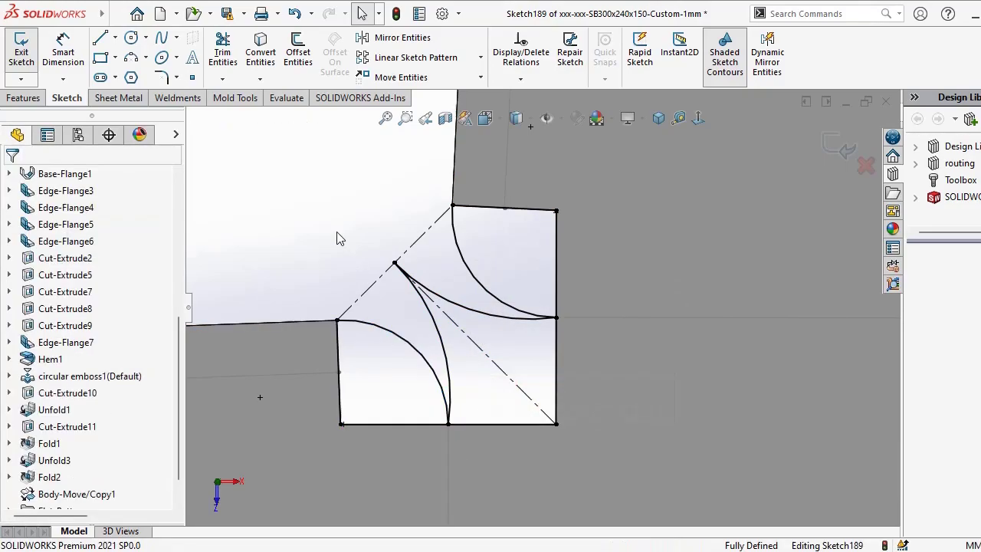
- Sketch two three-point arcs in the upper-right notch, from its upper open end and the diagonal's midpoint to the left edge's midpoint
key("f")
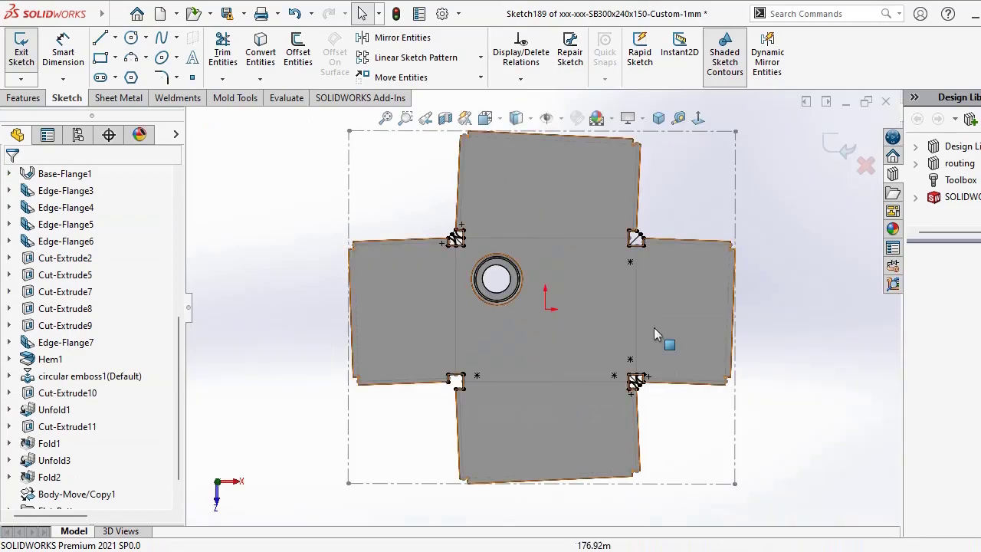
scroll(665, 220, "down", 3)
scroll(665, 224, "down", 8)
right_click_drag(634, 271, 683, 321)
scroll(421, 287, "down", 3)
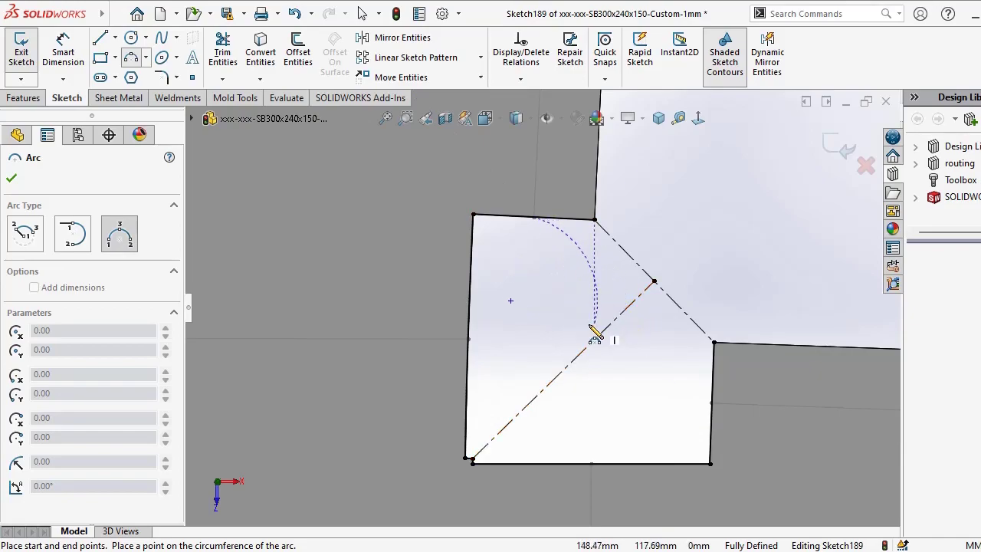
key("Escape")
right_click_drag(671, 233, 713, 274)
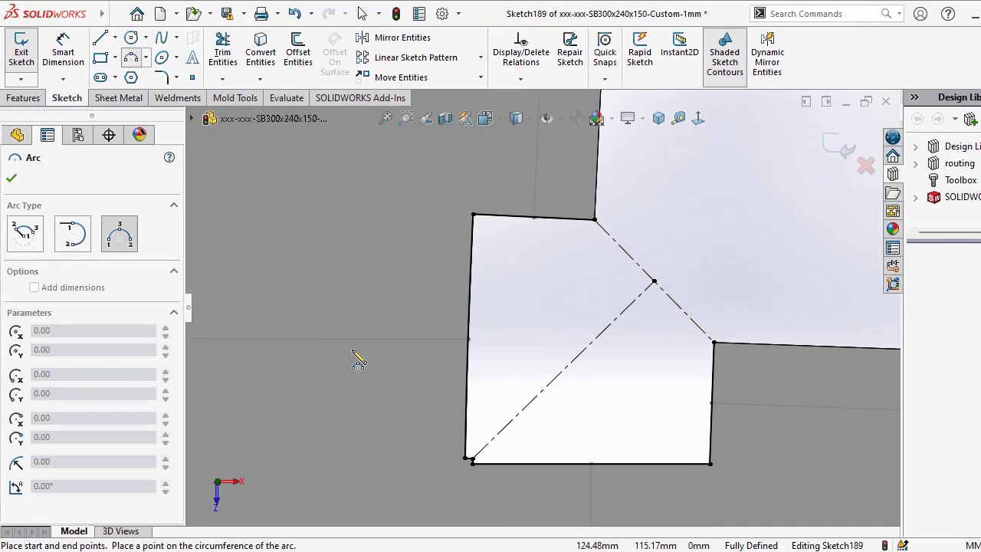
left_click(596, 224)
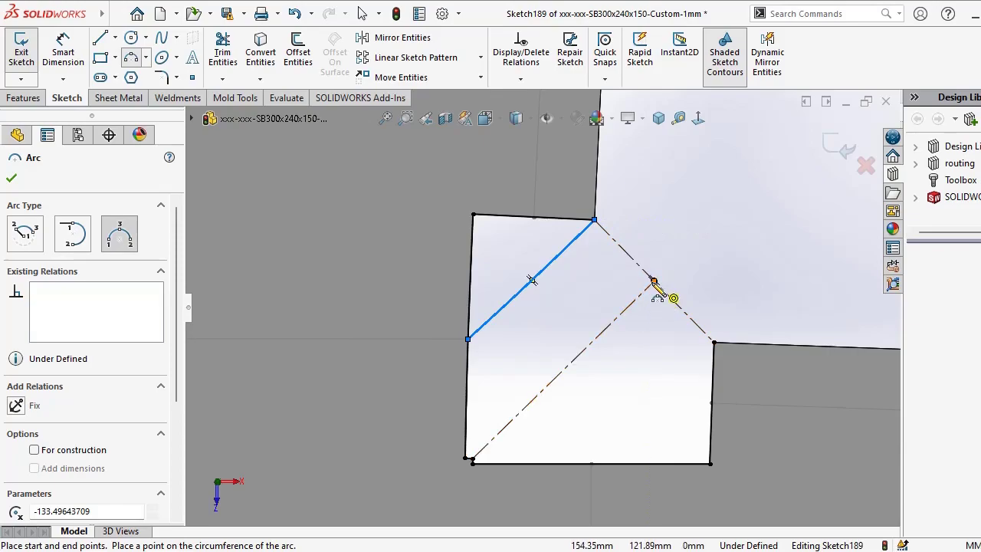
left_click(653, 283)
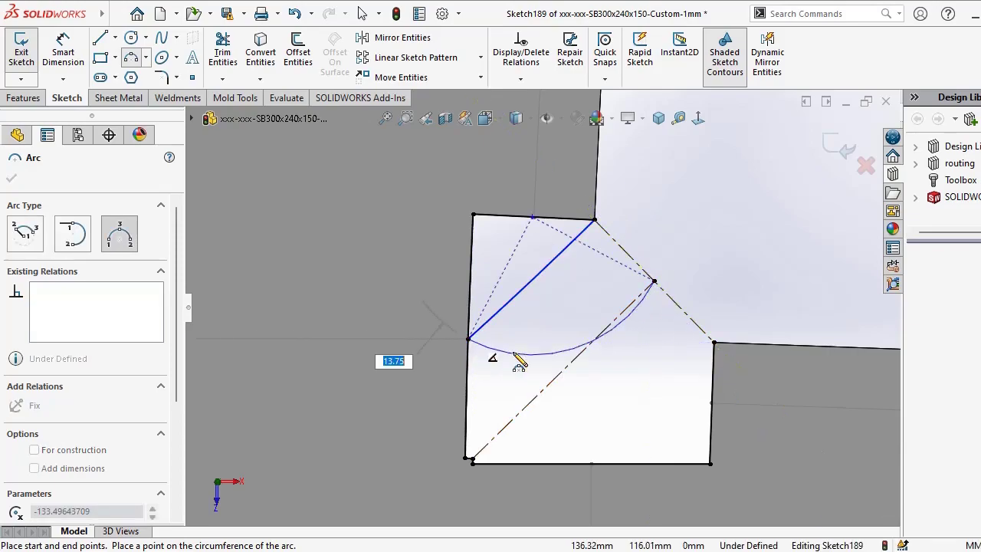
left_click(549, 327)
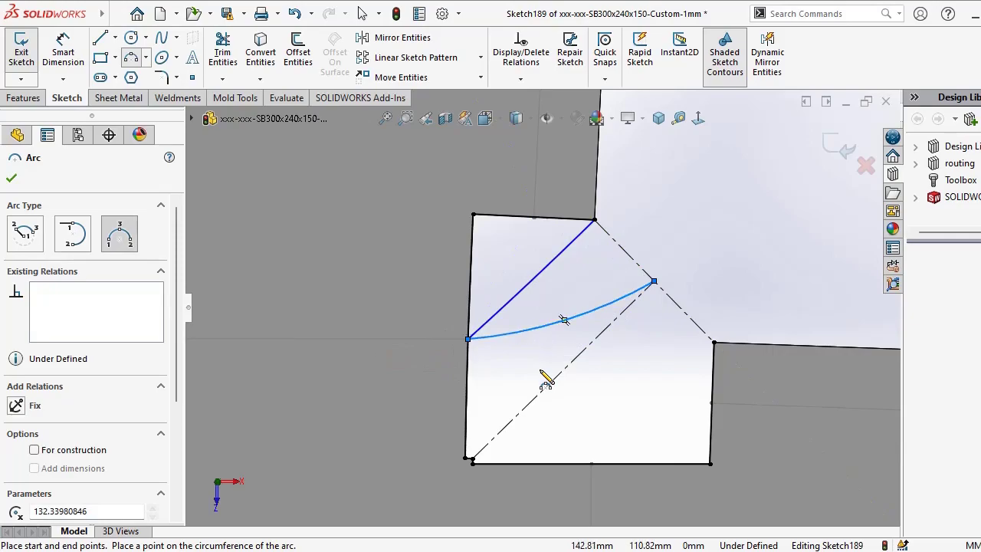
- Sketch two three-point arcs to the upper-right notch's bottom-edge midpoint: radius about 10 mm from the lower open end, about 14 mm from the diagonal's midpoint
scroll(494, 475, "down", 2)
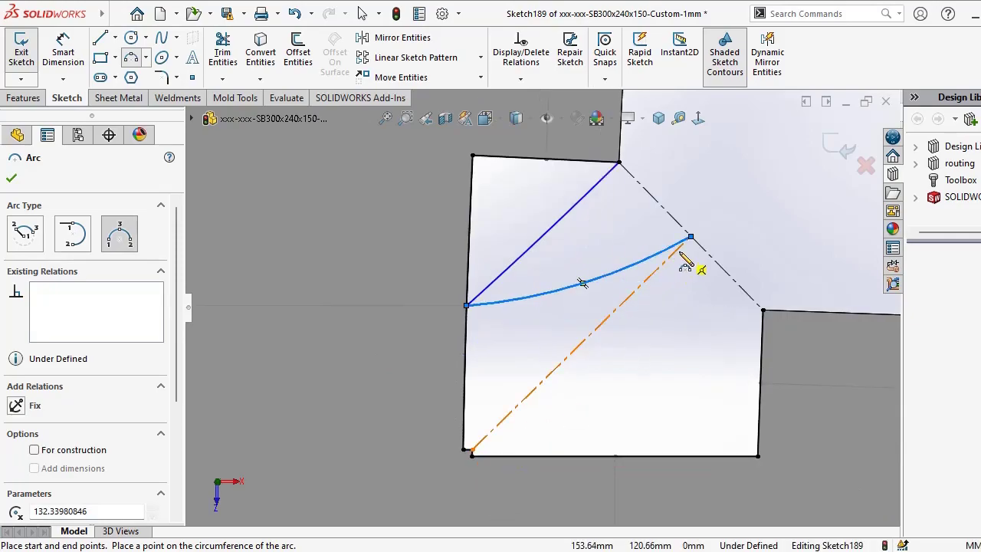
left_click(763, 312)
left_click(614, 456)
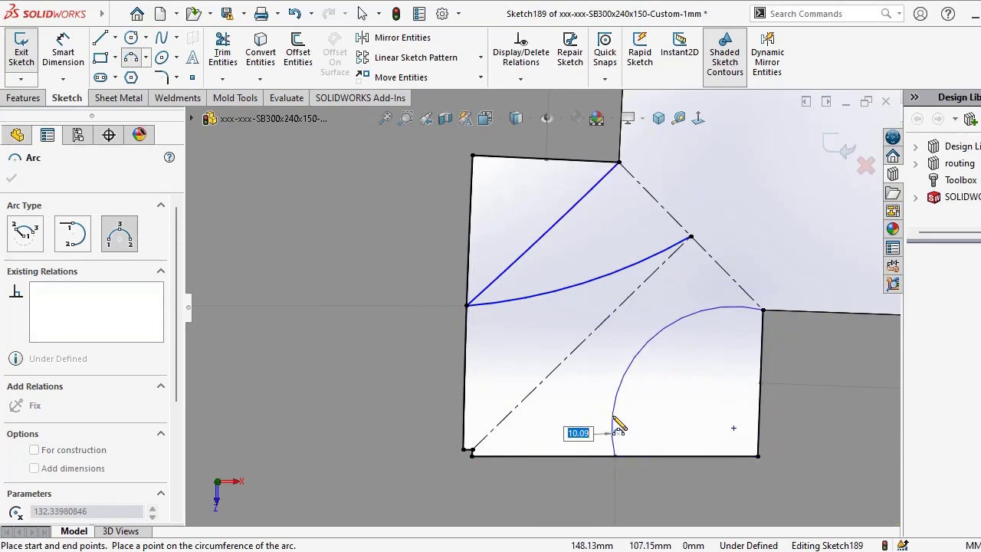
left_click(647, 341)
left_click(690, 238)
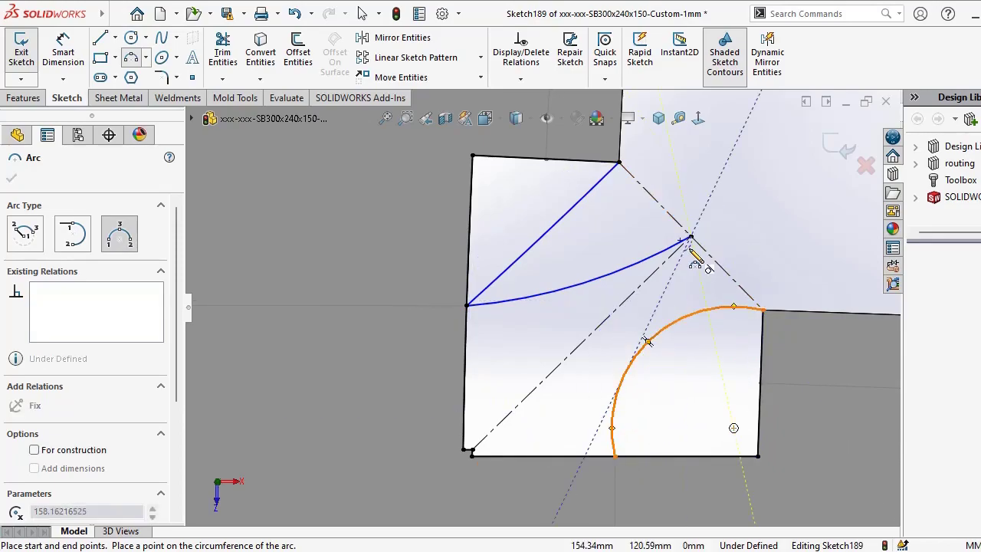
left_click(614, 456)
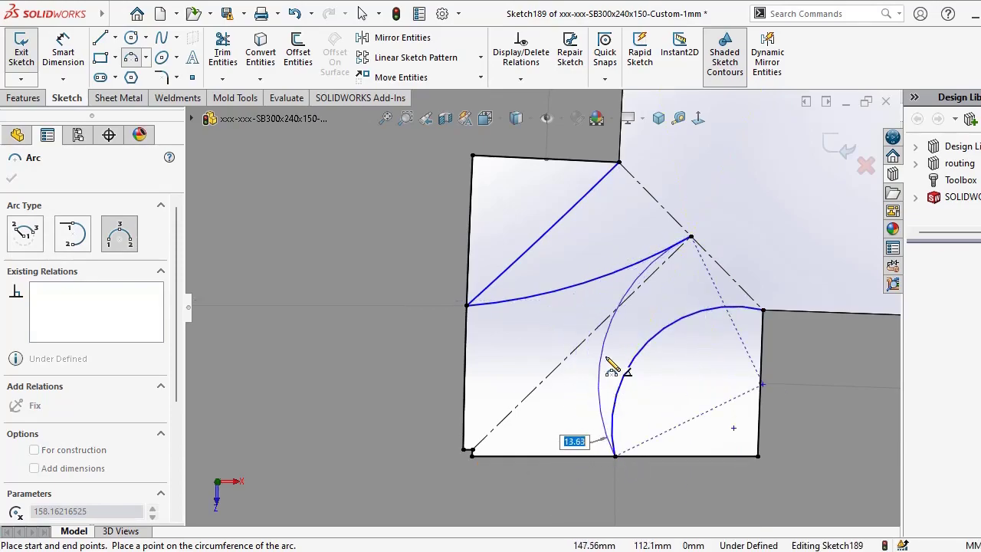
left_click(606, 330)
right_click(682, 407)
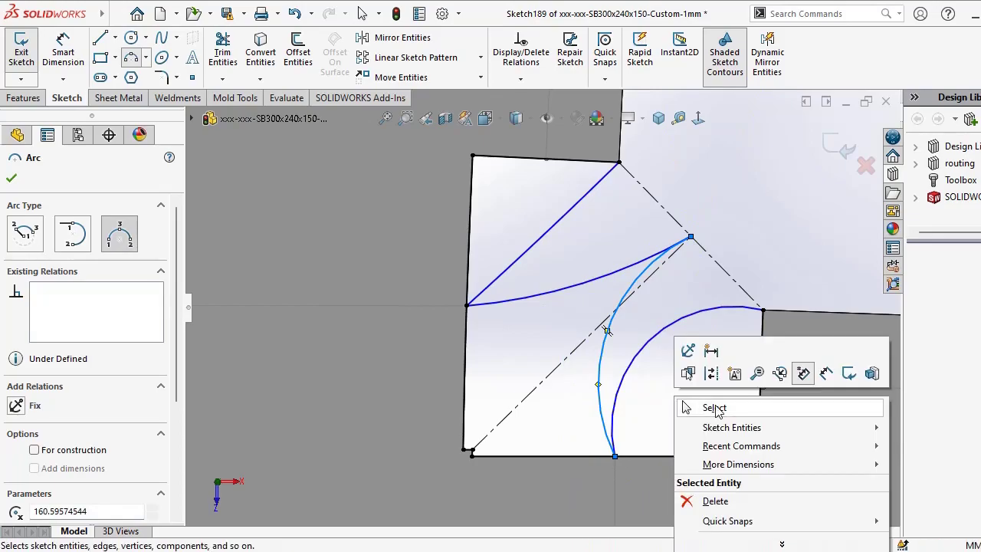
left_click(711, 405)
- Make the arc from the upper-right notch's lower open end tangent to the vertical bend line
left_click(627, 383)
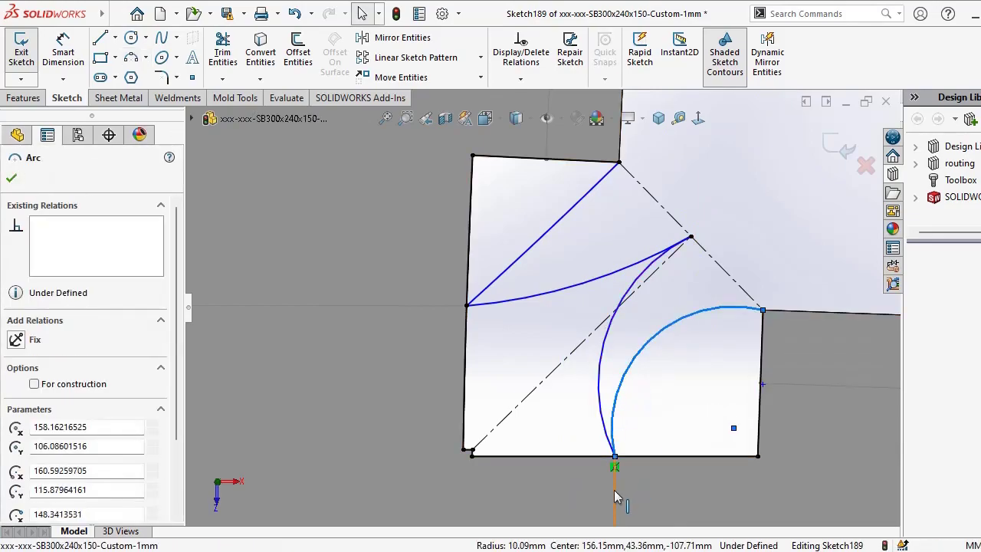
left_click(614, 489, "ctrl")
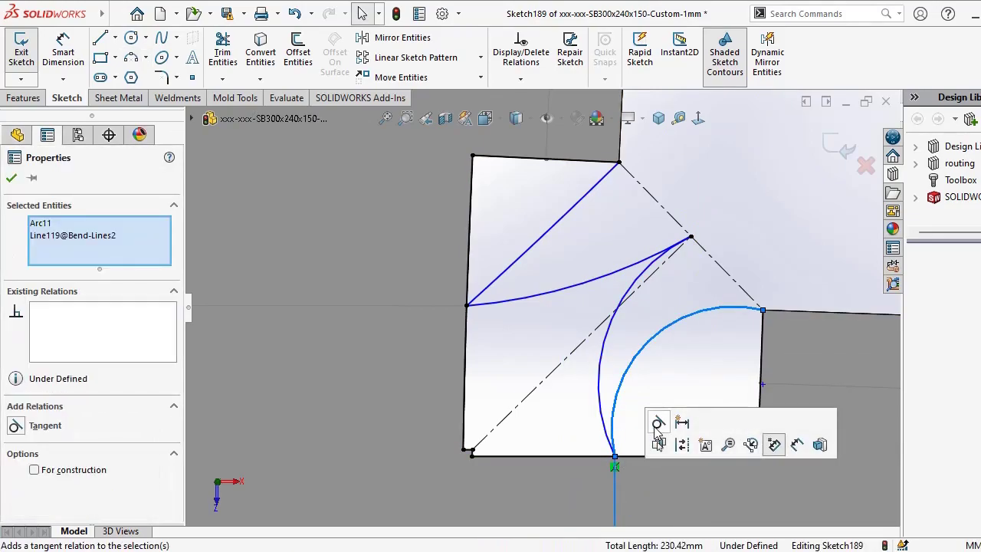
left_click(658, 426)
left_click(749, 244)
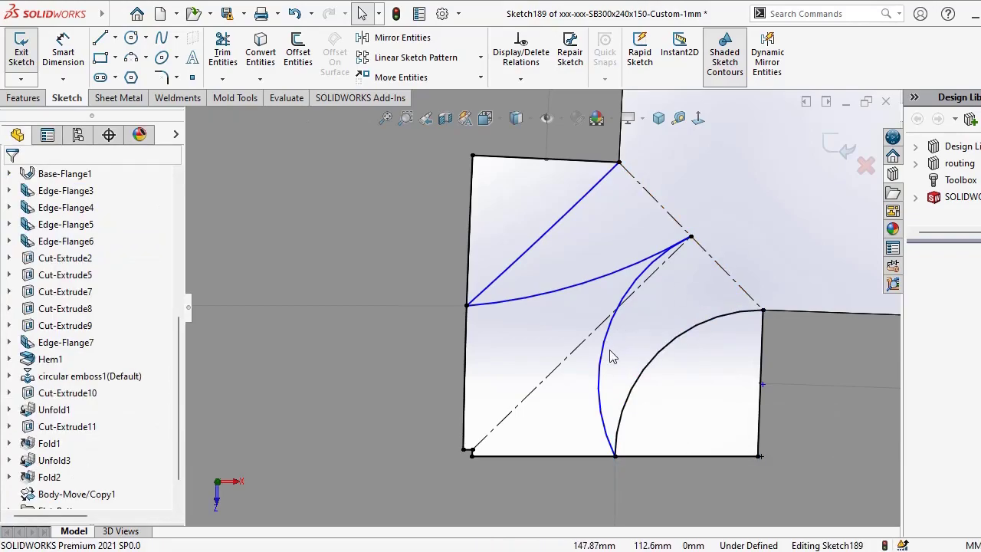
- Make both arcs from the diagonal's midpoint in the upper-right notch tangent to the construction line running to the inner corner
left_click(601, 374)
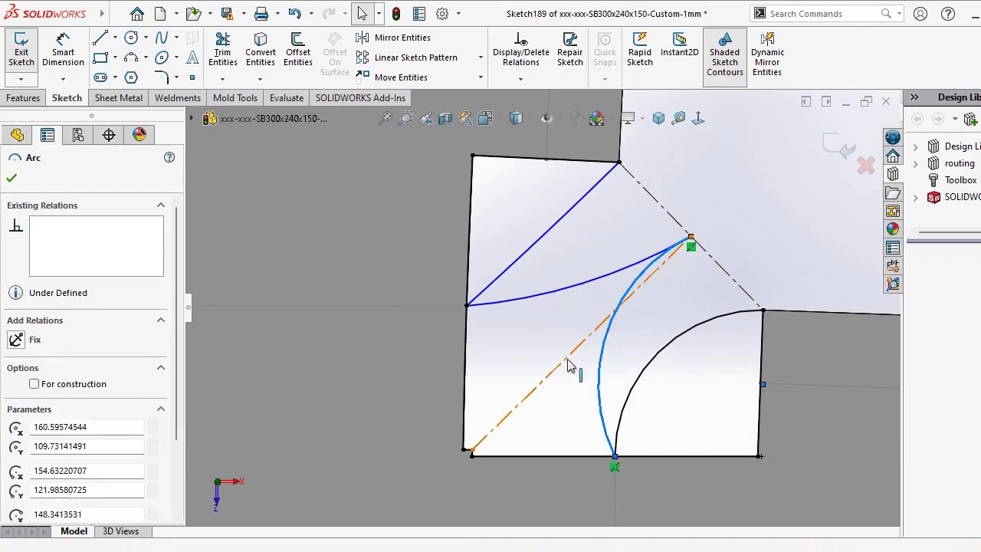
left_click(568, 366, "ctrl")
left_click(613, 291)
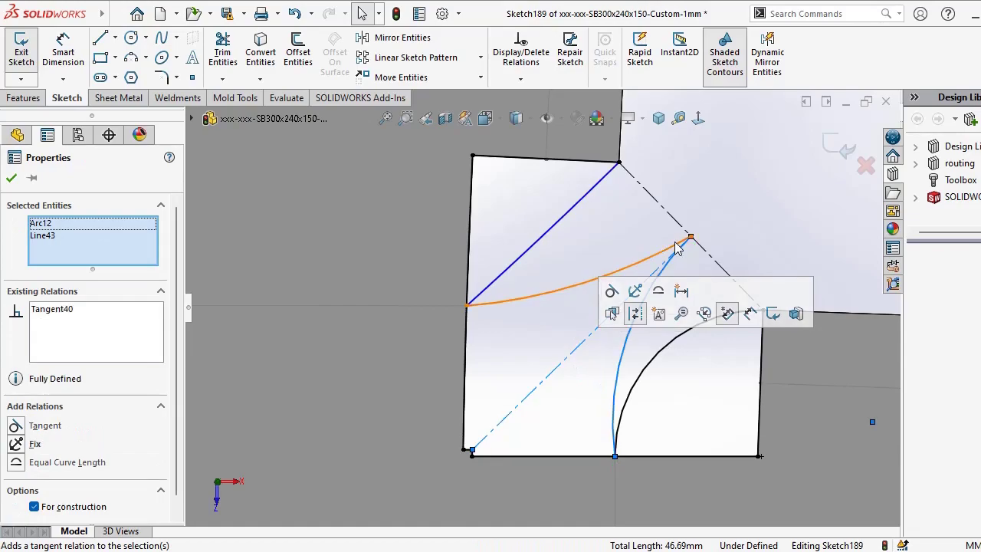
left_click(728, 205)
left_click(647, 266)
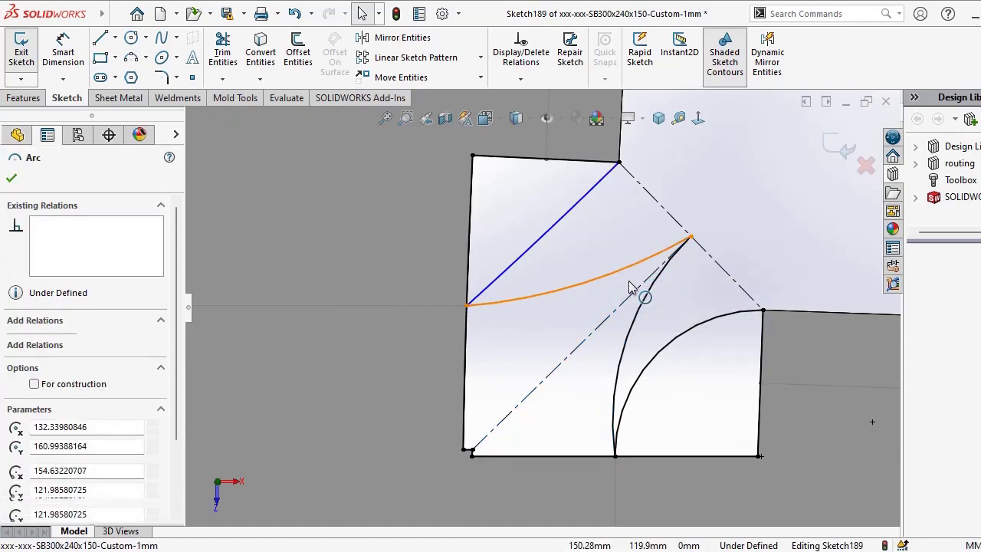
left_click(622, 303, "ctrl")
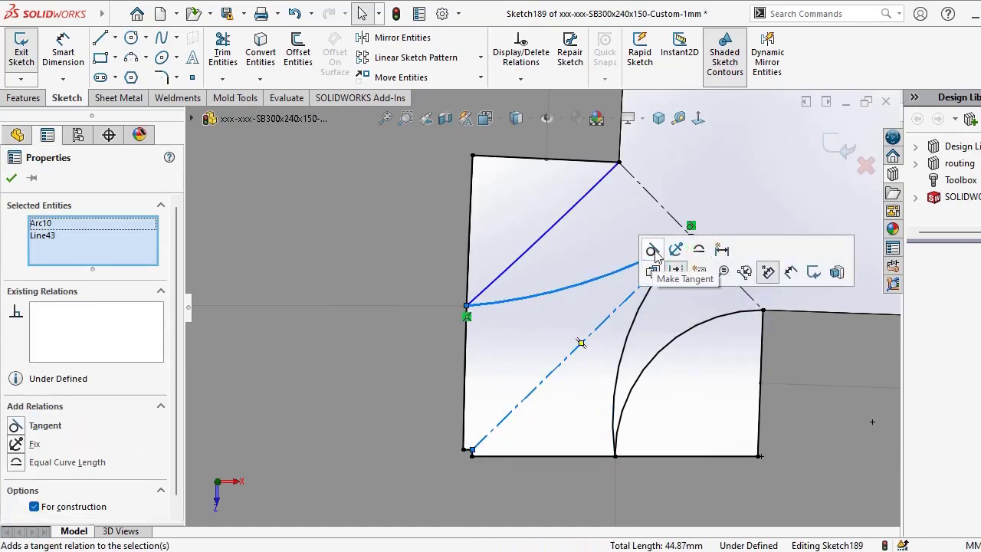
left_click(653, 251)
left_click(719, 181)
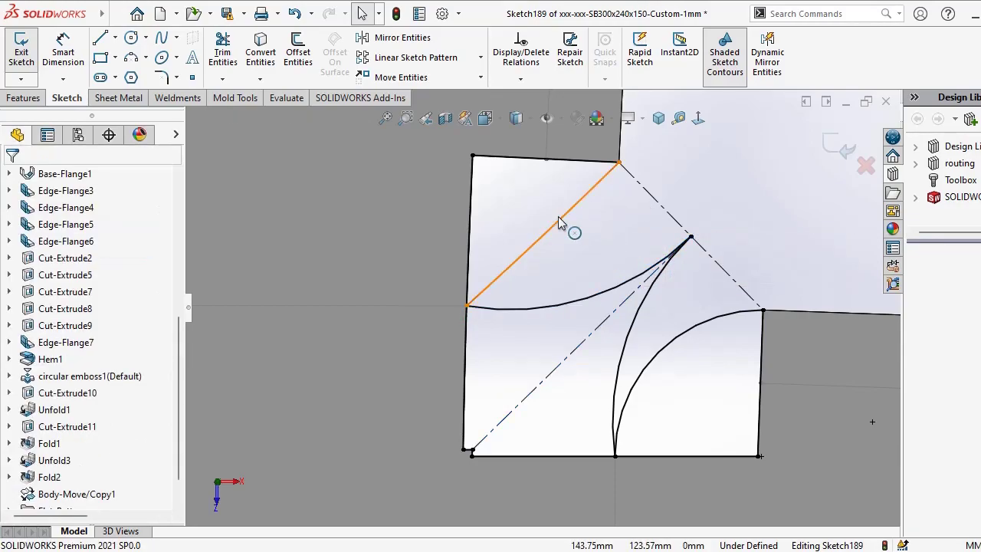
- Make the arc from the upper-right notch's upper open end tangent to the horizontal bend line
left_click(434, 303)
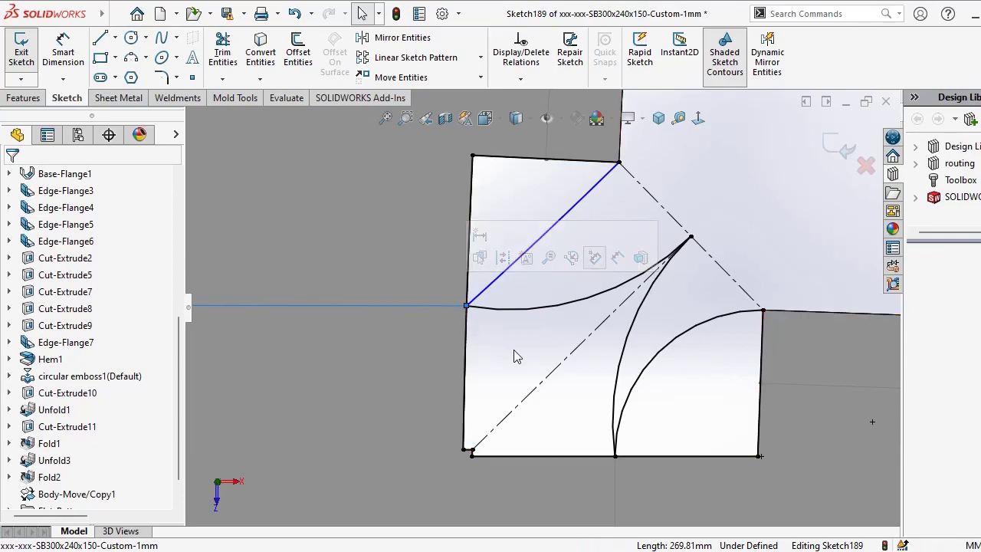
left_click(440, 302)
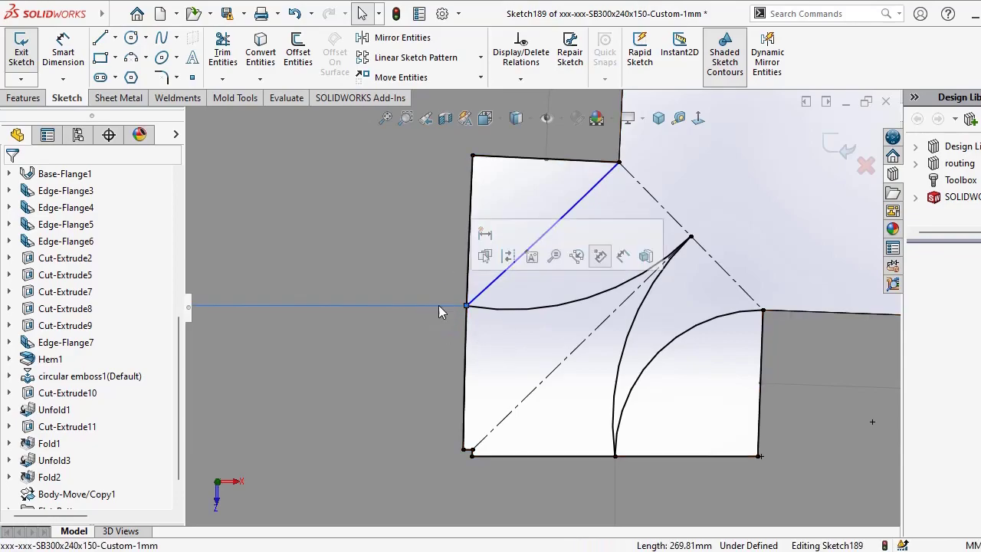
left_click(492, 283, "ctrl")
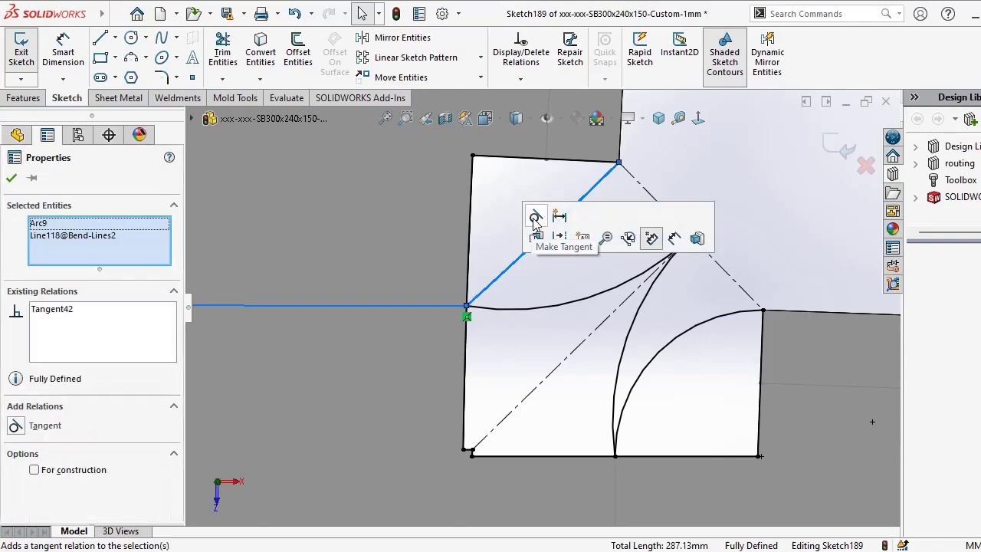
left_click(535, 220)
left_click(512, 344)
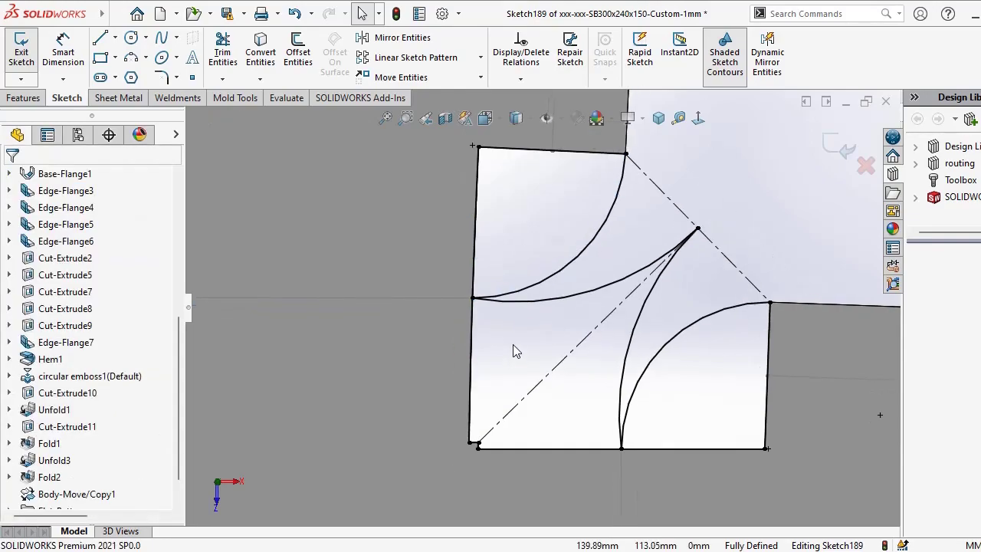
scroll(513, 346, "down", 1)
scroll(513, 347, "up", 5)
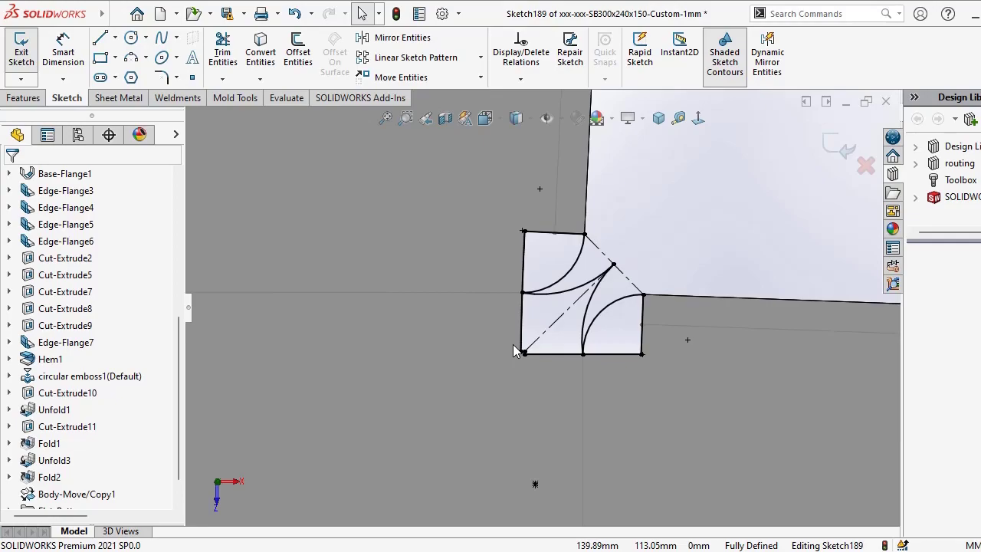
key("f")
scroll(413, 417, "down", 6)
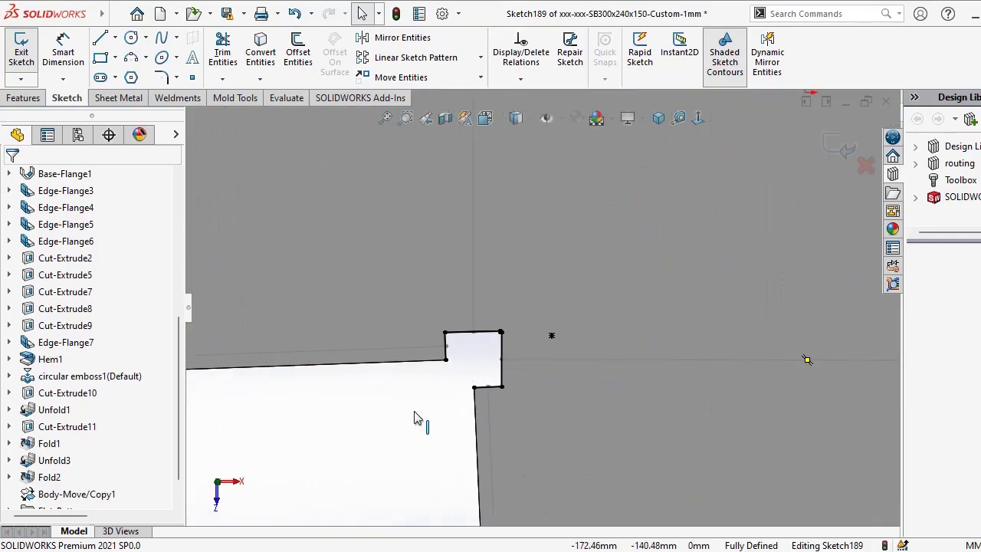
key("s")
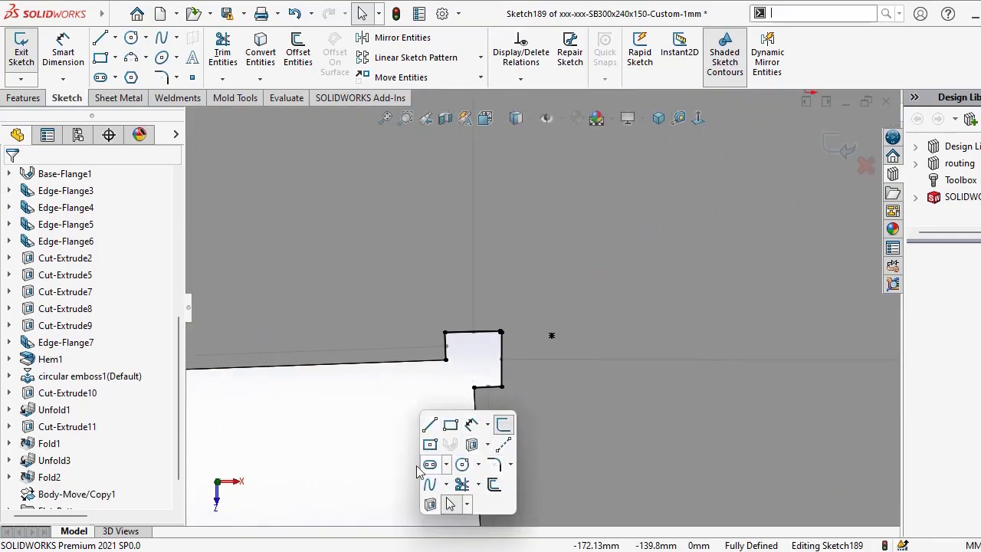
key("Escape")
right_click_drag(326, 435, 363, 475)
key("Escape")
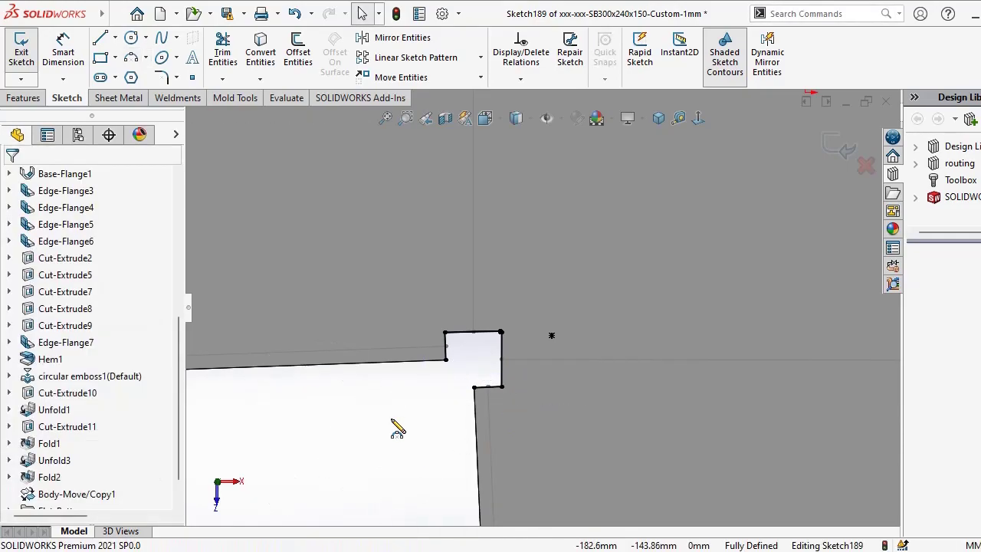
- Sketch a diagonal construction line joining the two open ends of the lower-left notch
key("s")
left_click(480, 453)
scroll(460, 387, "down", 5)
left_click(417, 296)
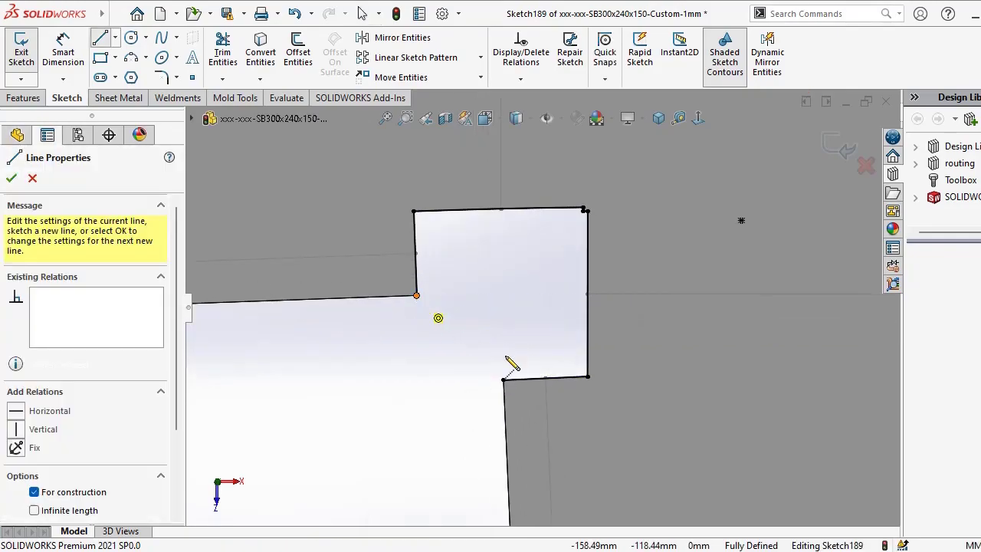
left_click(503, 379)
right_click(518, 331)
left_click(529, 344)
key("Escape")
- Sketch a construction line from the midpoint of the lower-left notch's diagonal to the notch's inner corner
key("s")
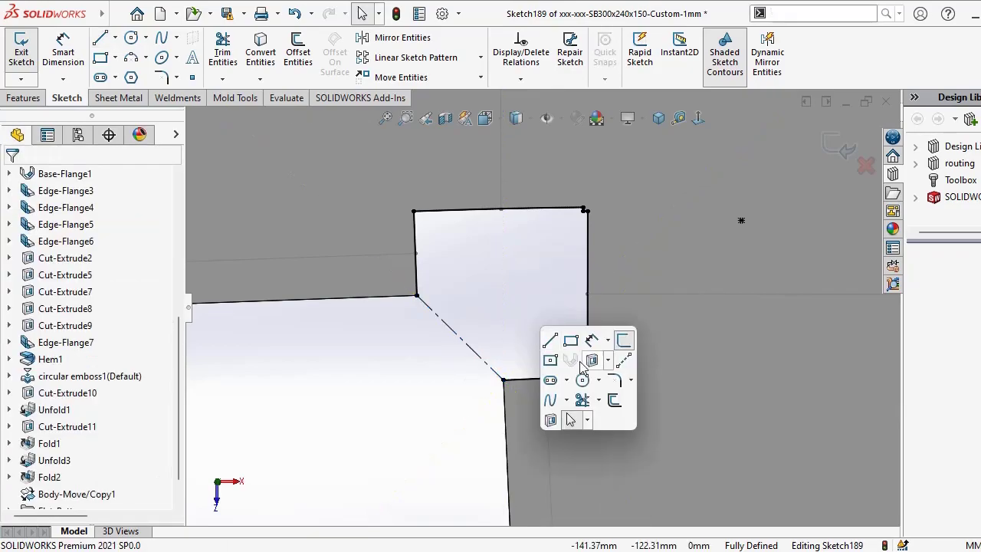
left_click(623, 340)
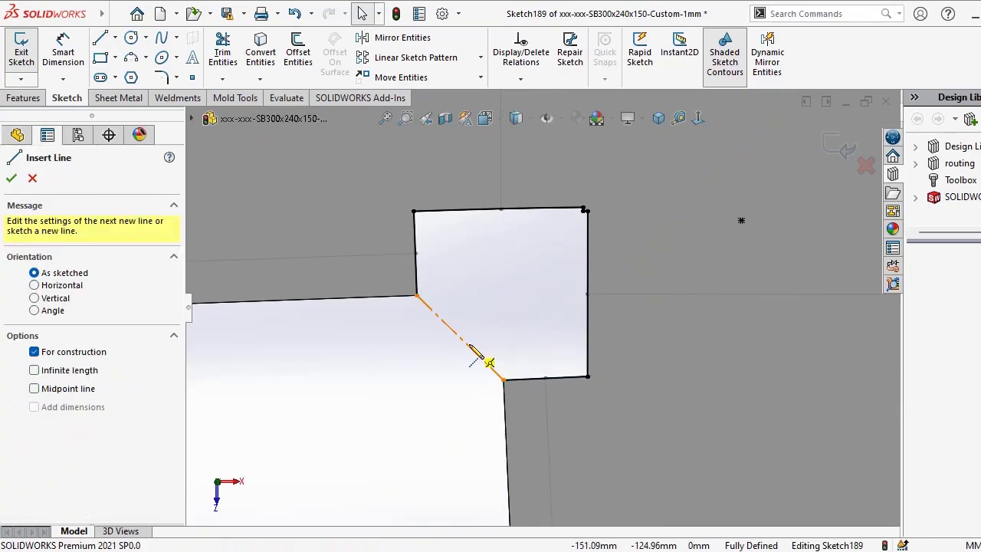
left_click(459, 337)
scroll(584, 218, "down", 3)
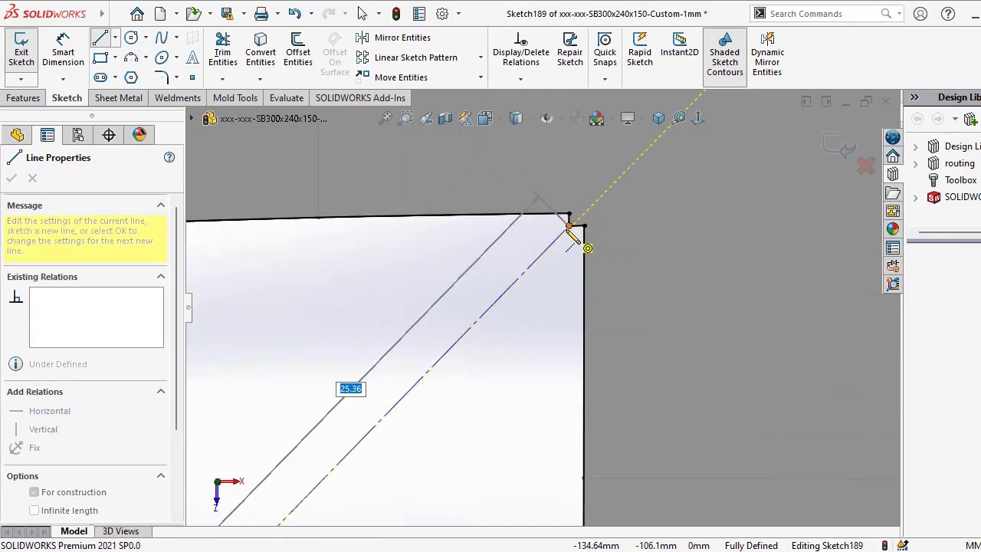
left_click(569, 227)
right_click(569, 328)
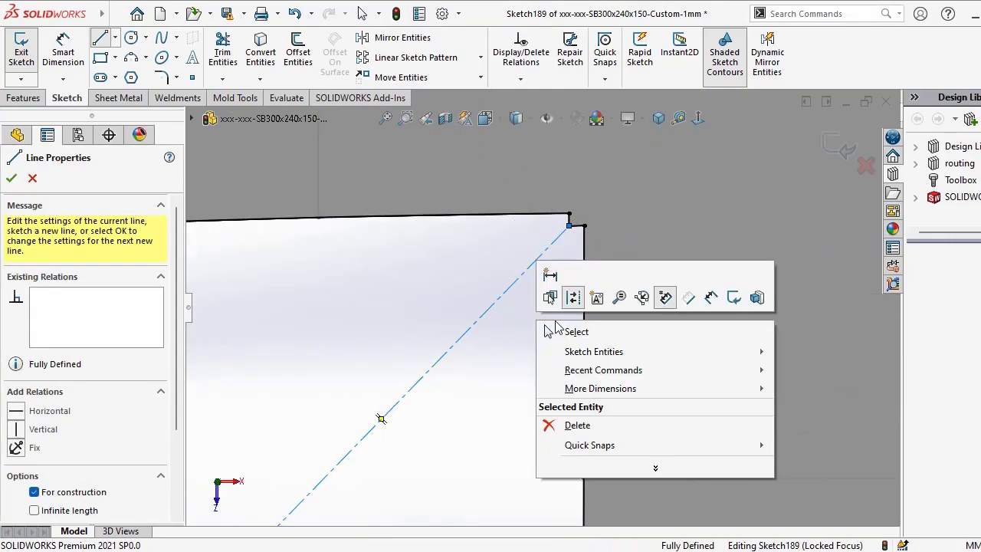
left_click(573, 331)
scroll(485, 331, "up", 2)
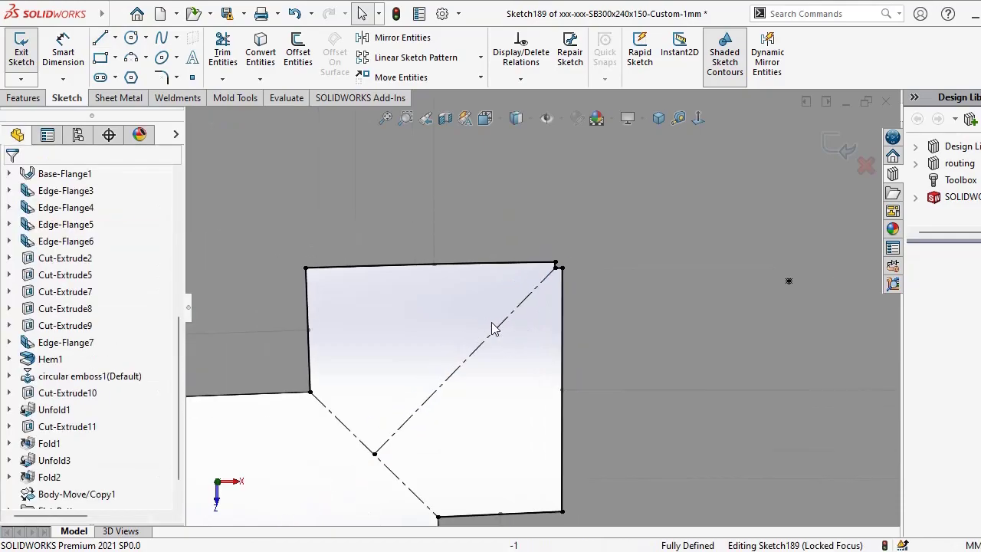
key("s")
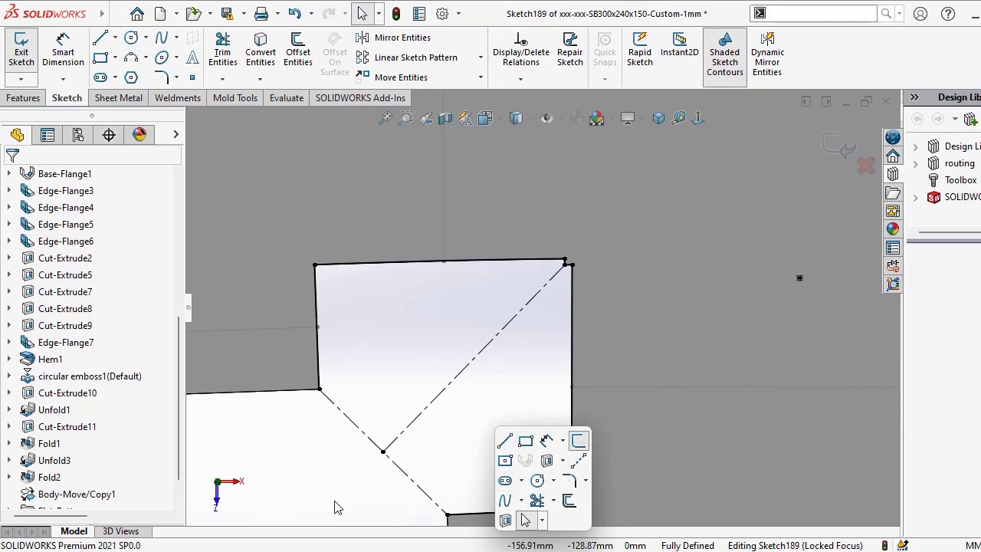
type("s")
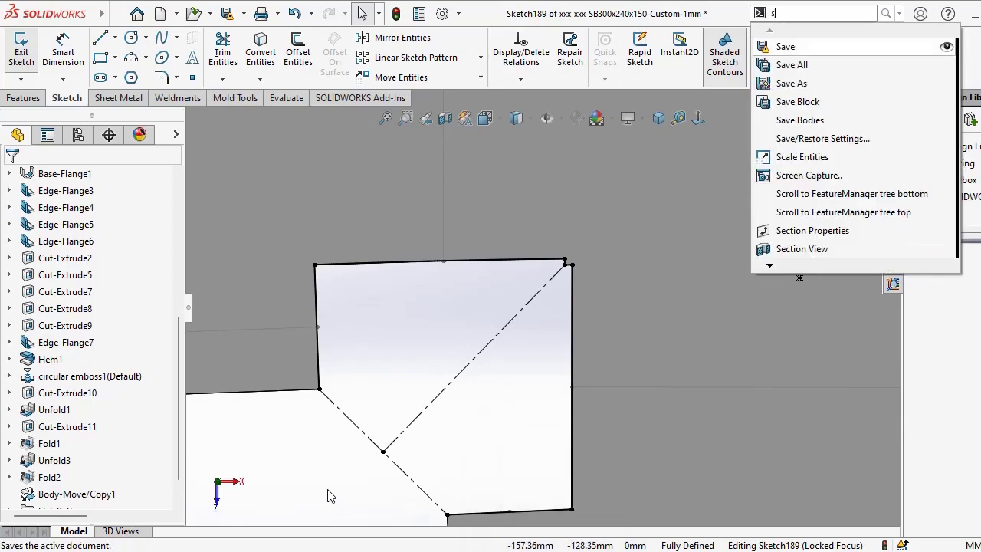
type("s")
left_click(330, 494)
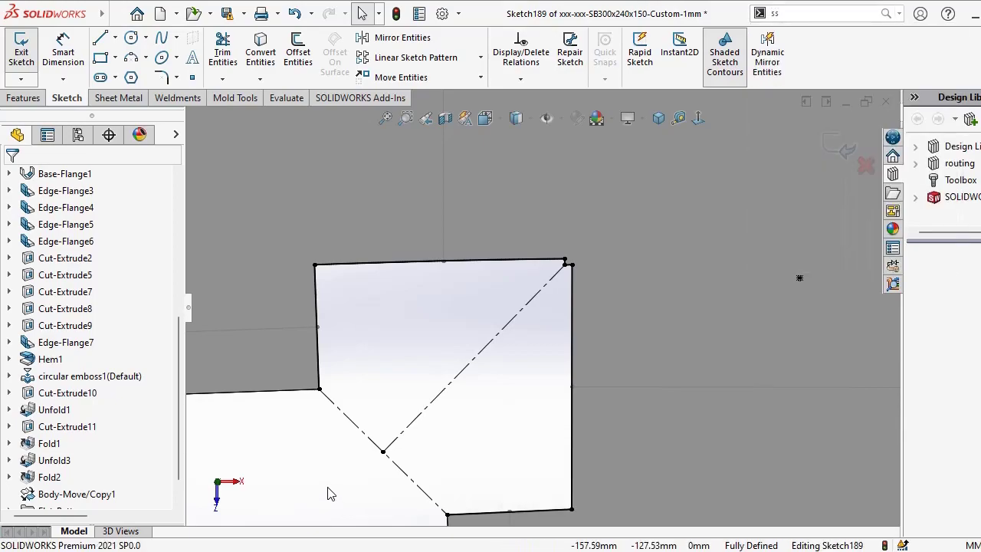
- Sketch two three-point arcs in the lower-left notch, from its upper open end and the diagonal's midpoint to the top edge's midpoint
mouse_move(325, 486)
right_mouse_down()
mouse_move(346, 487)
mouse_move(373, 528)
right_mouse_up()
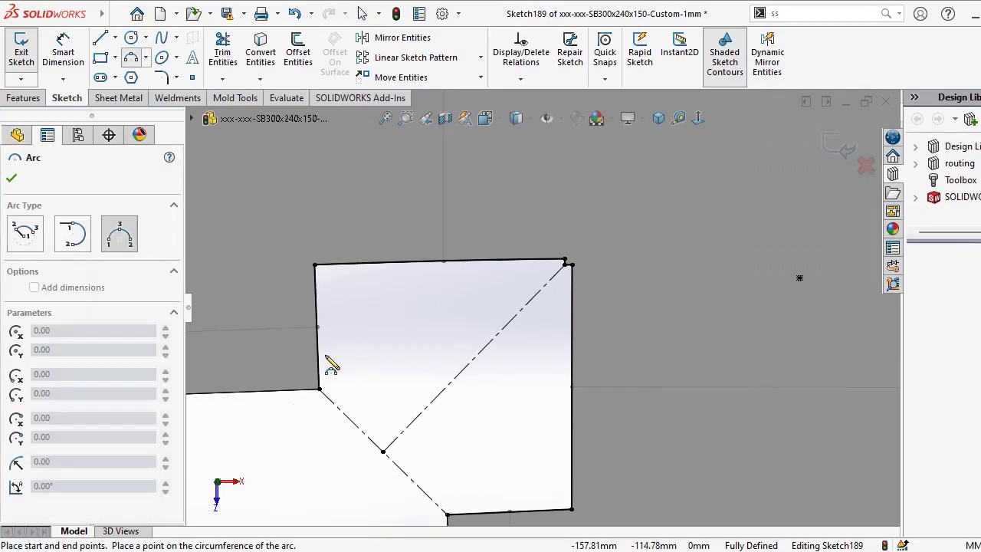
scroll(326, 366, "down", 1)
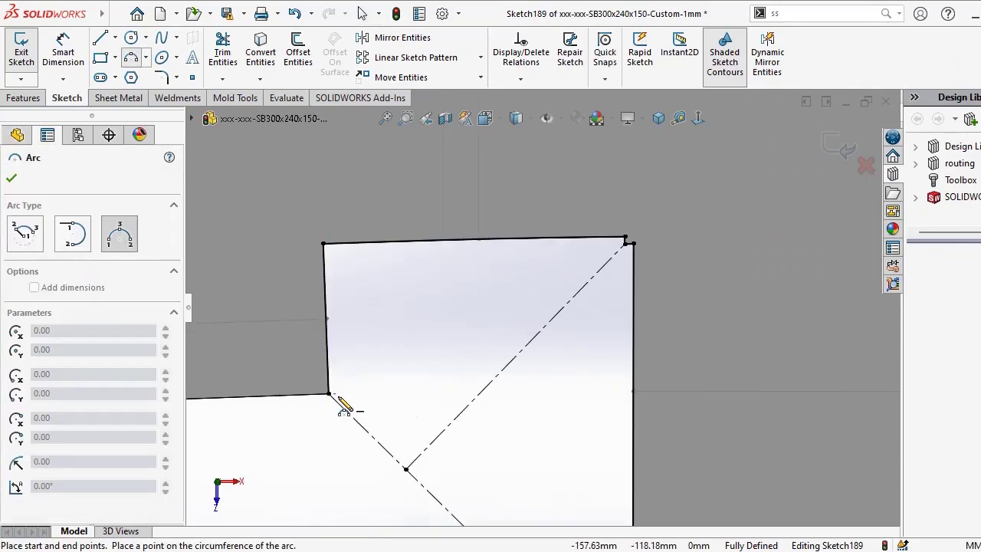
left_click(478, 240)
left_click(465, 307)
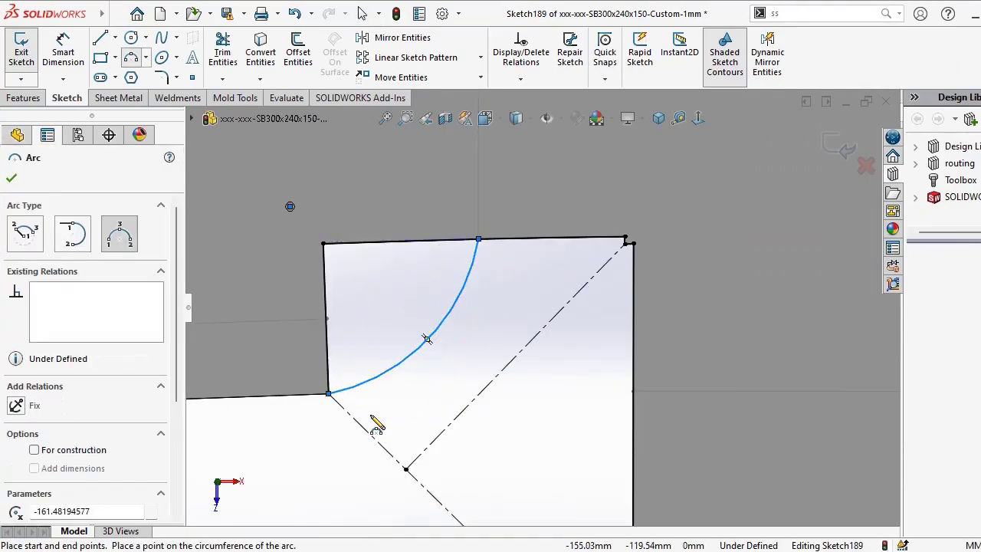
left_click(406, 469)
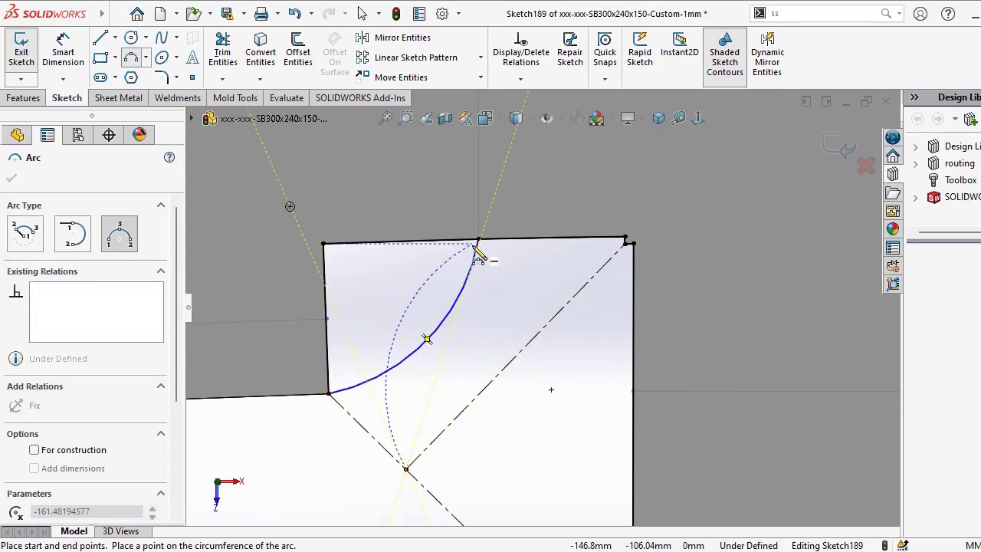
left_click(478, 239)
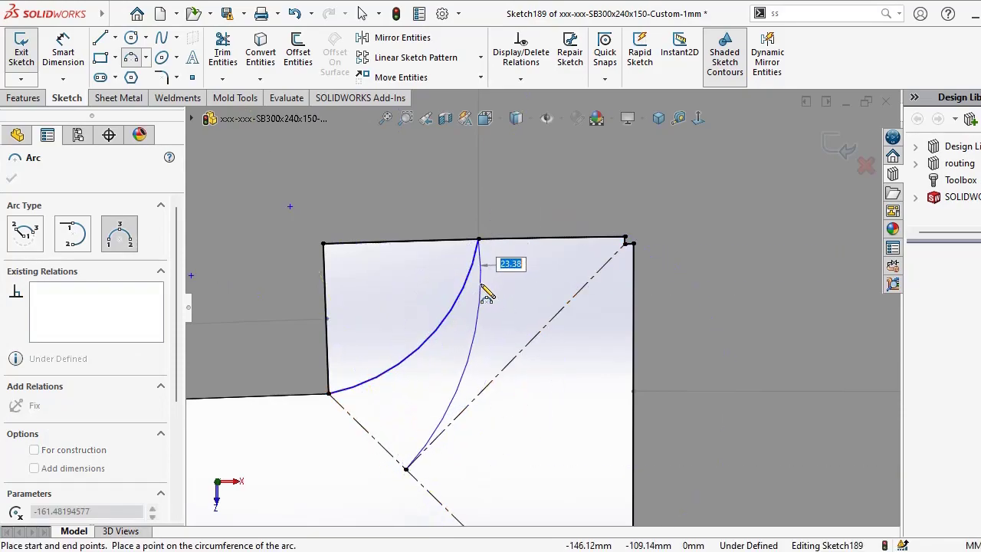
left_click(466, 361)
- Sketch two three-point arcs to the lower-left notch's right-edge midpoint: radius about 30 mm from the lower open end, another from the diagonal's midpoint
scroll(586, 307, "down", 2)
scroll(597, 444, "down", 1)
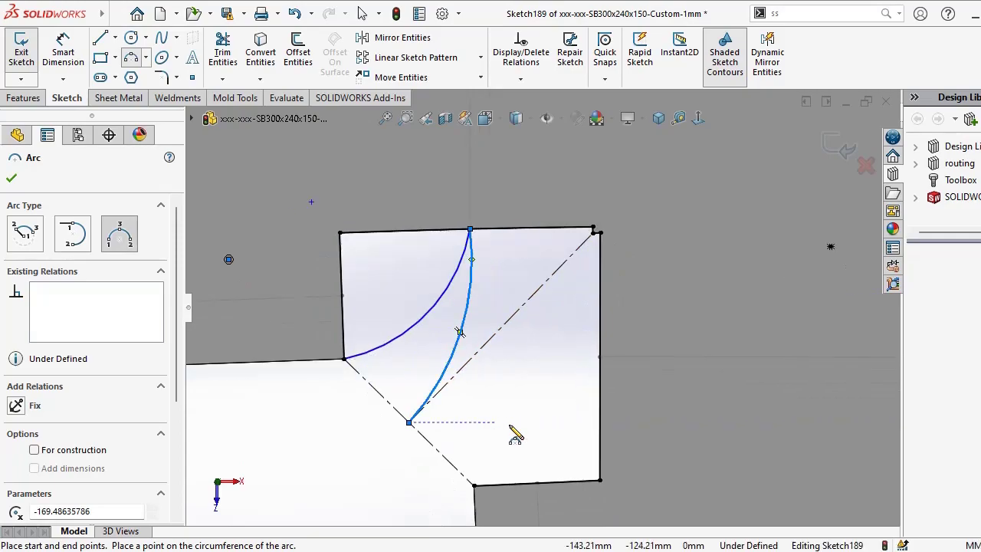
left_click(599, 357)
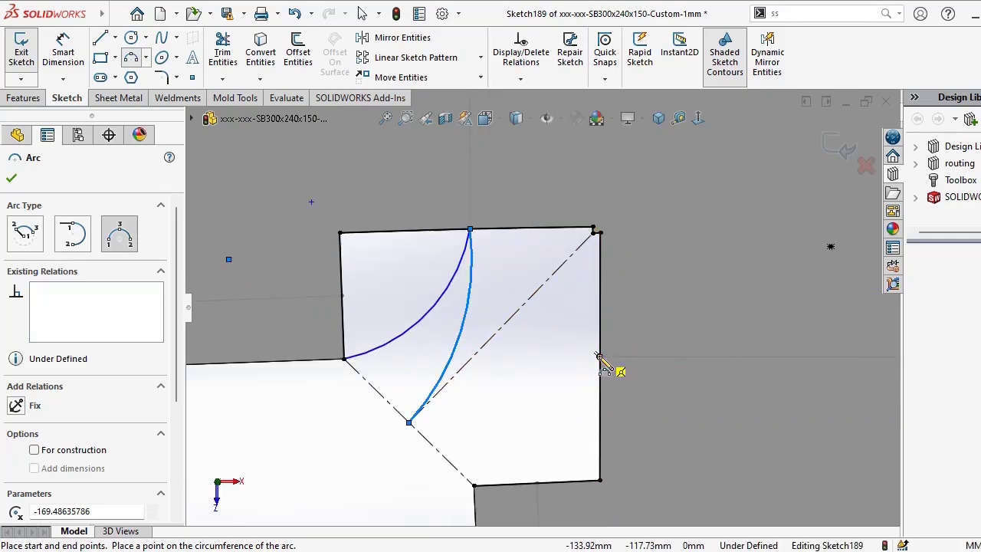
left_click(474, 484)
left_click(502, 449)
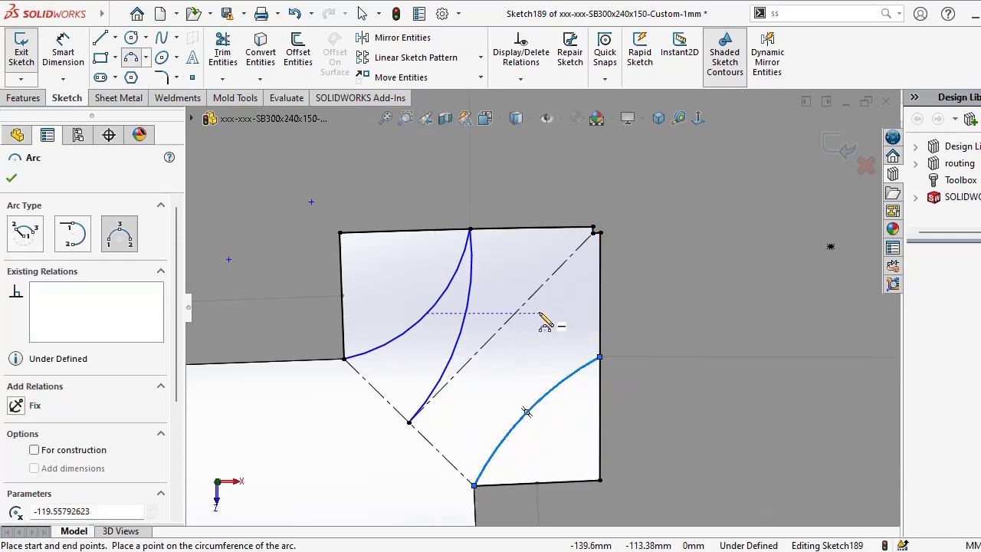
left_click(410, 422)
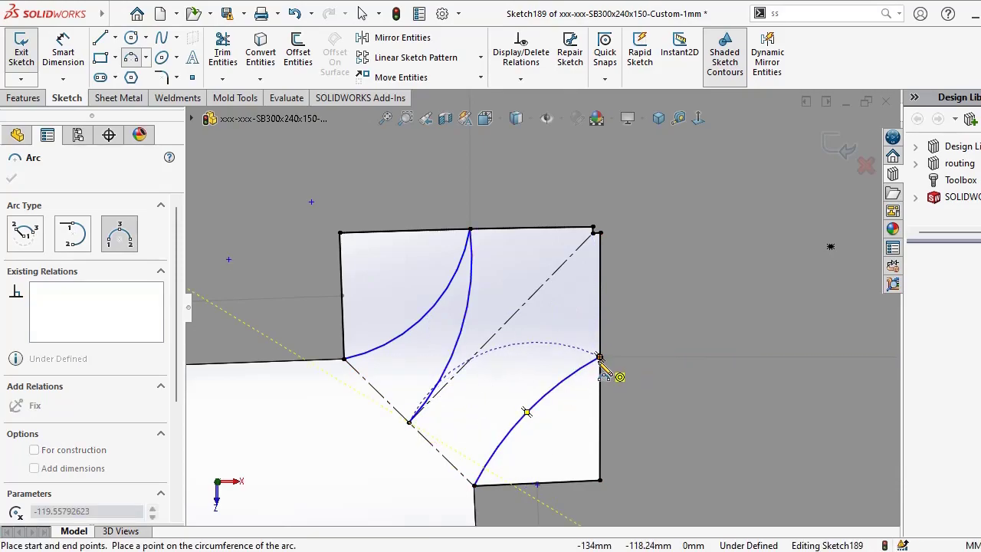
left_click(600, 358)
left_click(575, 360)
right_click(490, 404)
left_click(509, 406)
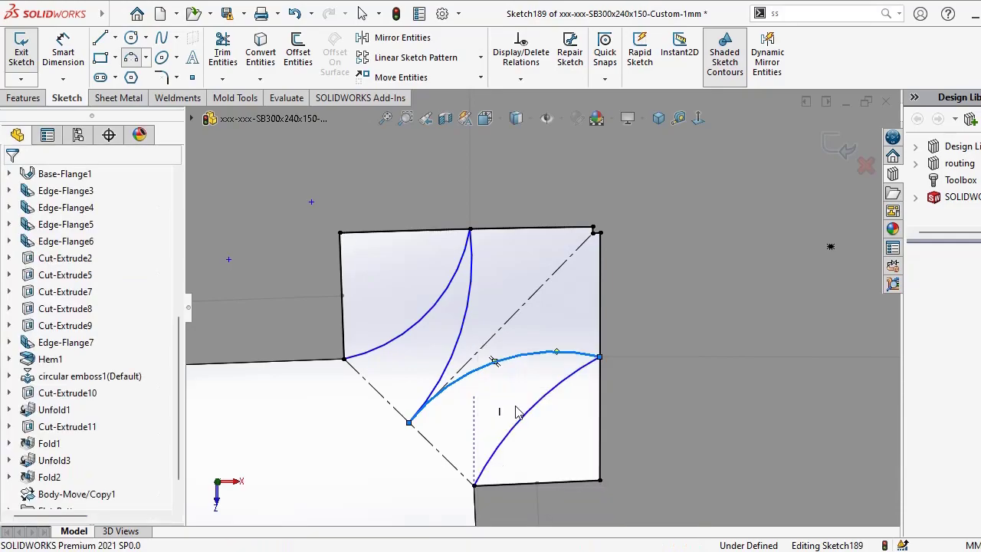
- Make the arc between the diagonal's midpoint and the lower-left notch's right edge tangent to the inner-corner construction line
left_click(515, 366)
left_click(499, 340, "ctrl")
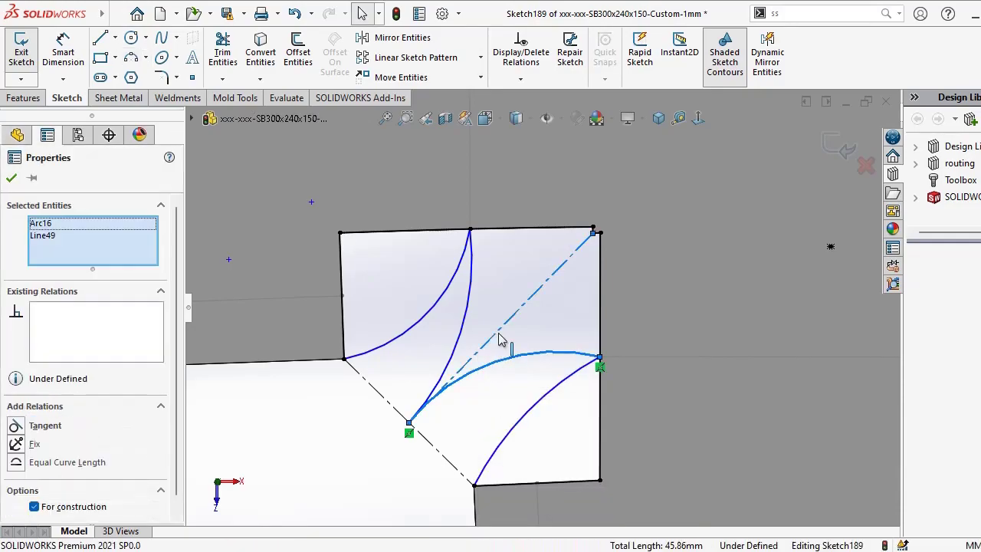
left_click(541, 266)
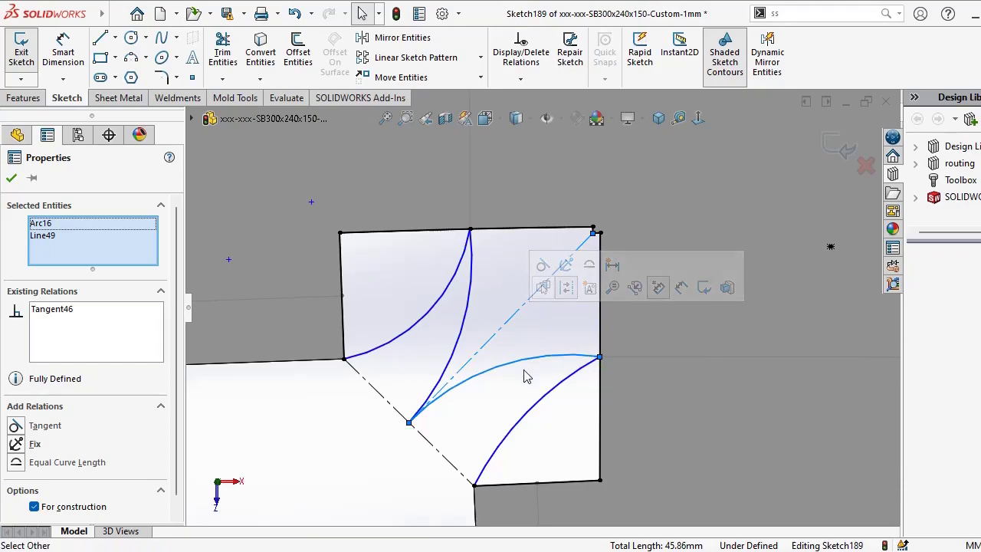
left_click(564, 385)
- Make the arc between the lower-left notch's lower open end and right-edge midpoint tangent to the horizontal bend line
left_click(569, 387)
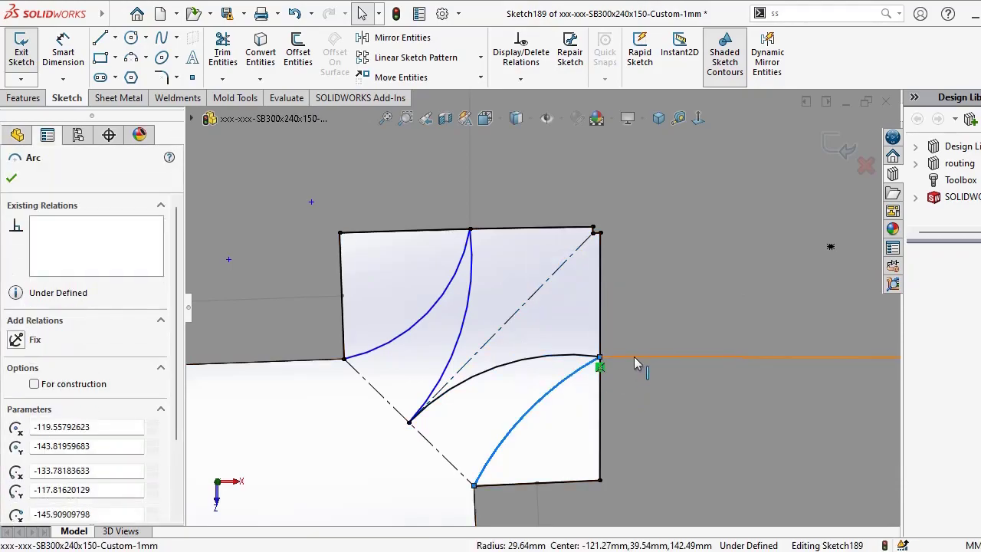
left_click(634, 357, "ctrl")
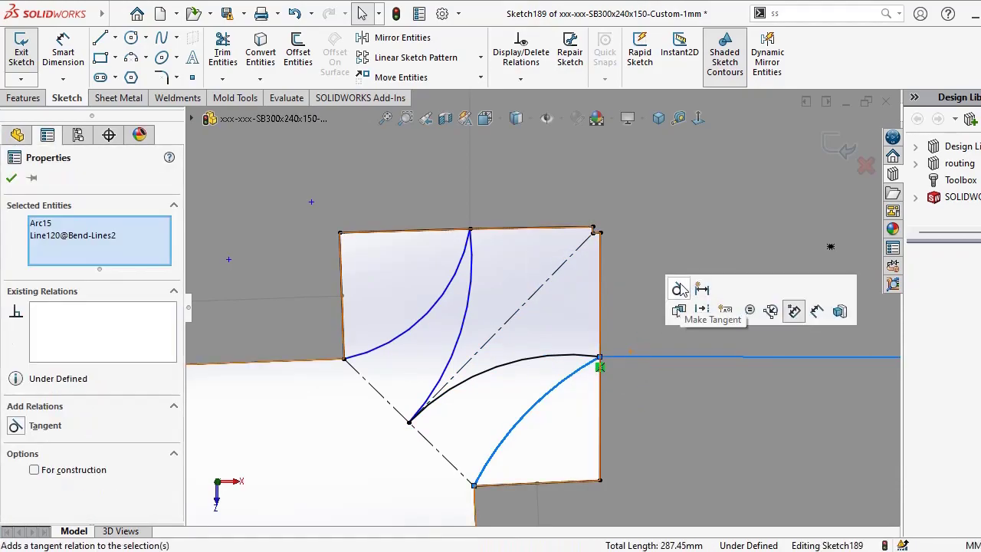
left_click(679, 289)
key("Escape")
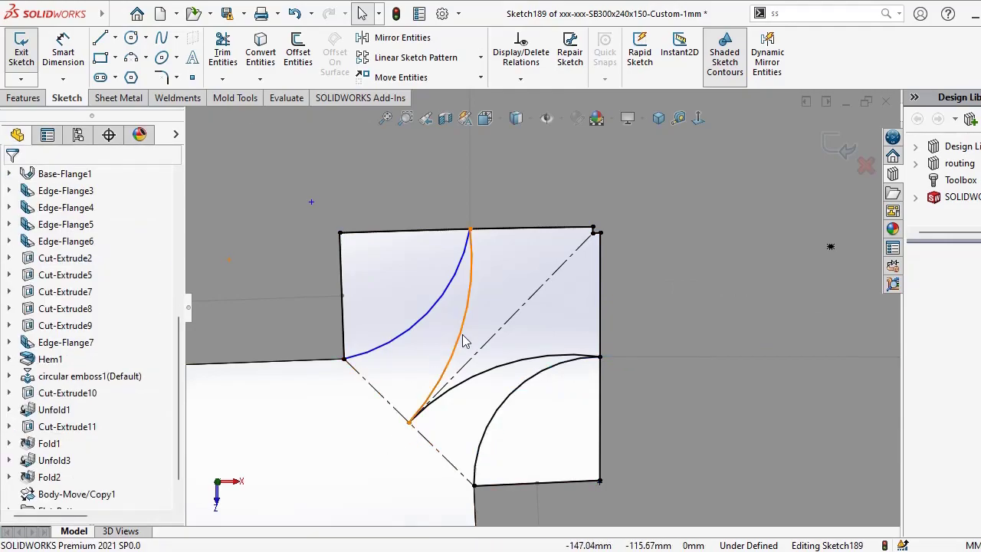
- Make the arc between the diagonal's midpoint and the lower-left notch's top edge tangent to the inner-corner construction line
left_click(458, 344)
left_click(479, 351, "ctrl")
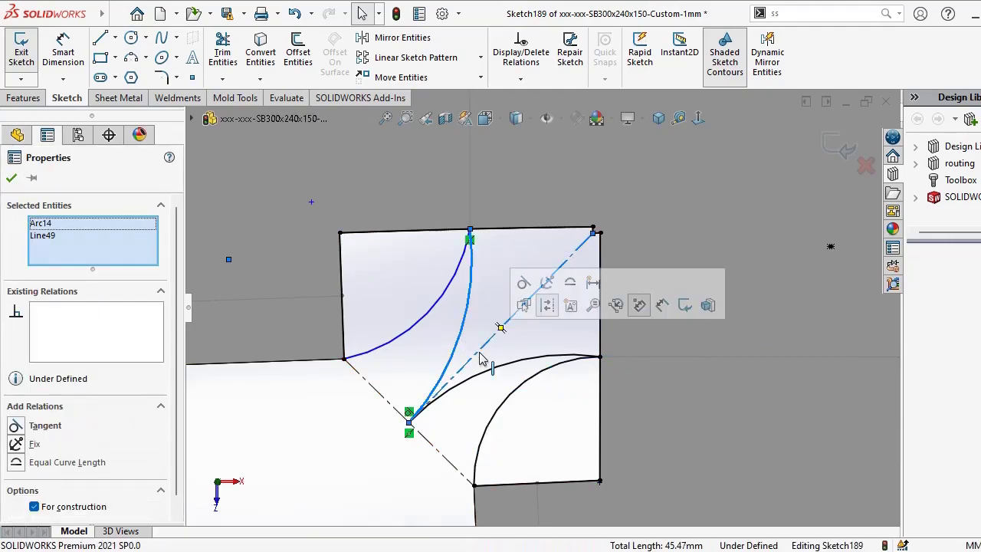
left_click(523, 290)
key("Escape")
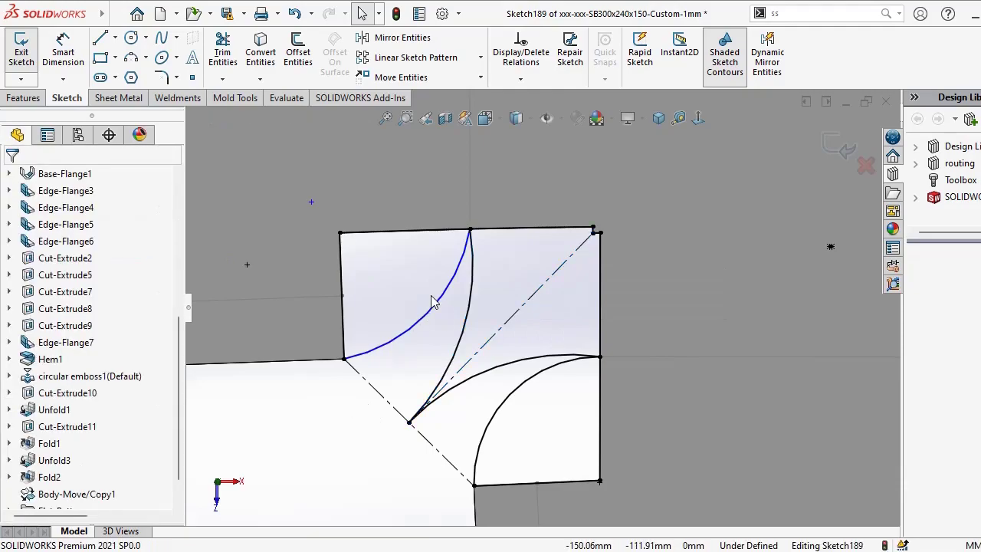
- Make the arc from the lower-left notch's upper open end to its top-edge midpoint tangent to the vertical bend line
left_click(447, 293)
left_click(471, 214, "ctrl")
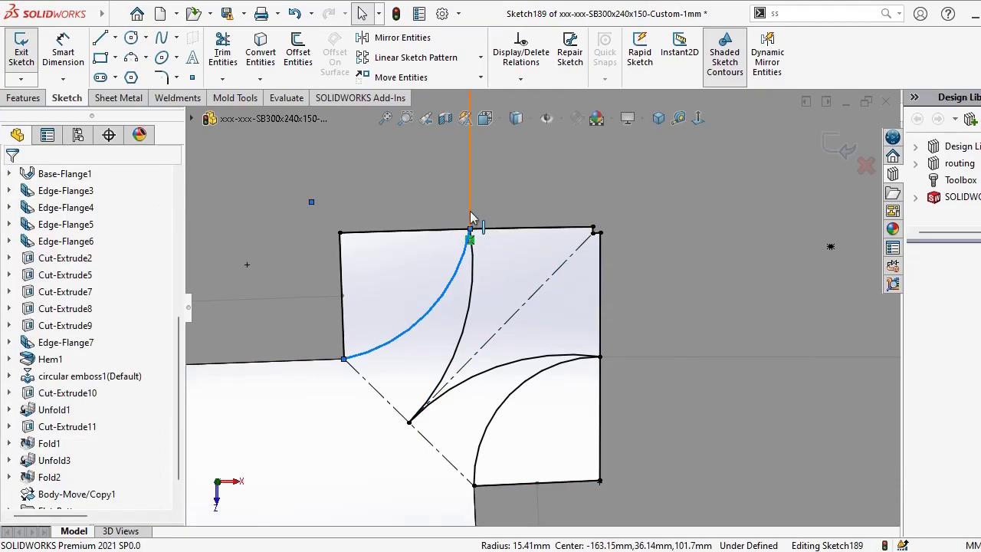
left_click(629, 165)
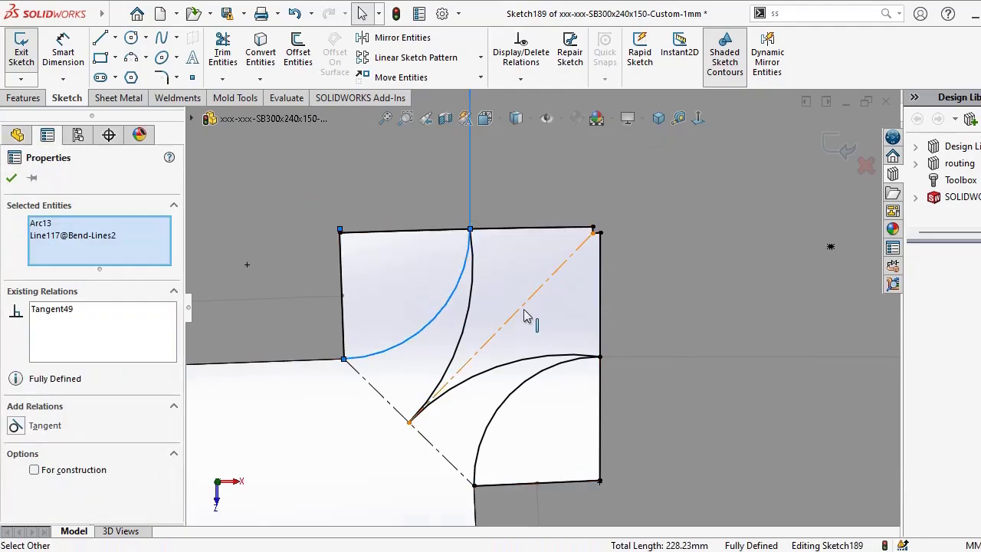
key("Escape")
- Start an Extruded Boss from the sketch and select the three arc-bounded regions in the lower-left notch as contours
scroll(344, 396, "down", 10)
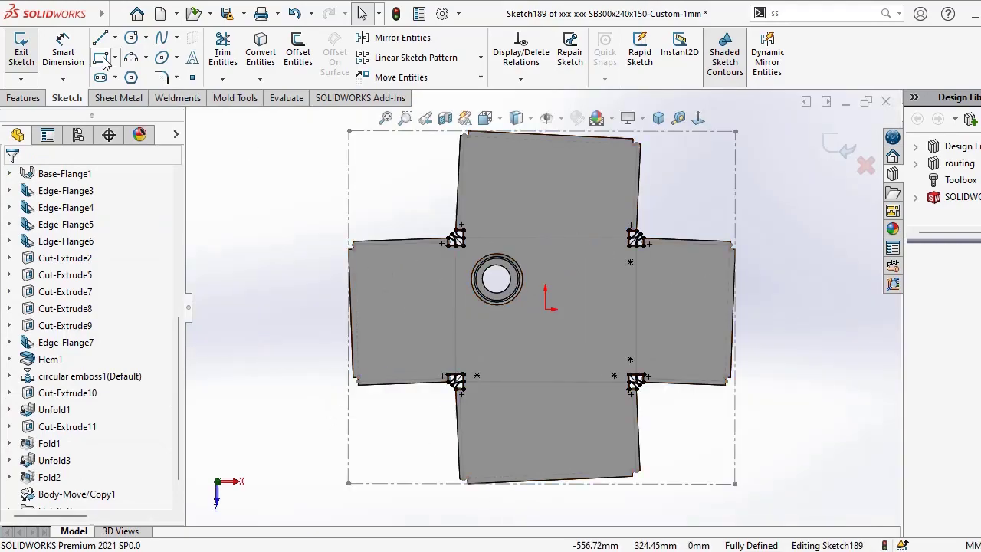
left_click(21, 98)
left_click(30, 46)
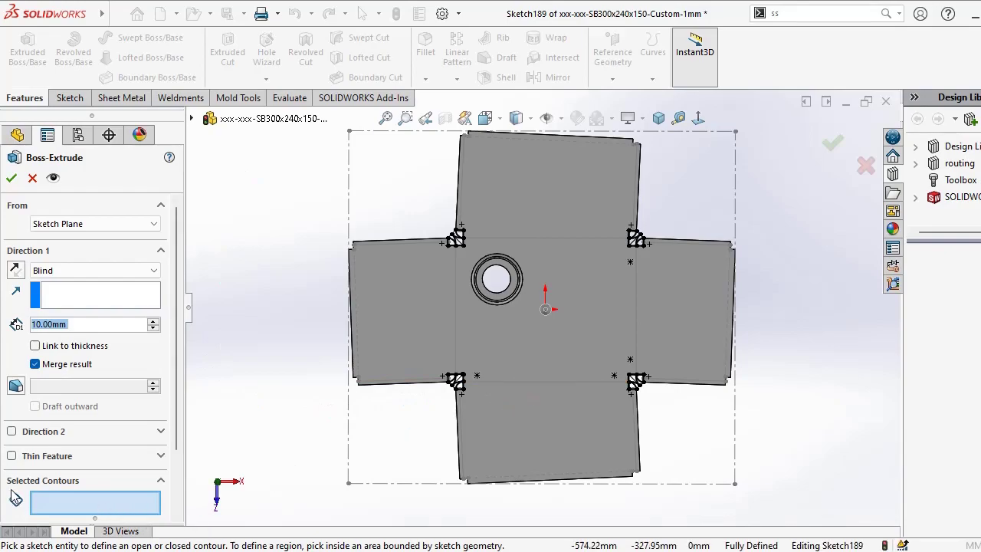
scroll(564, 357, "down", 8)
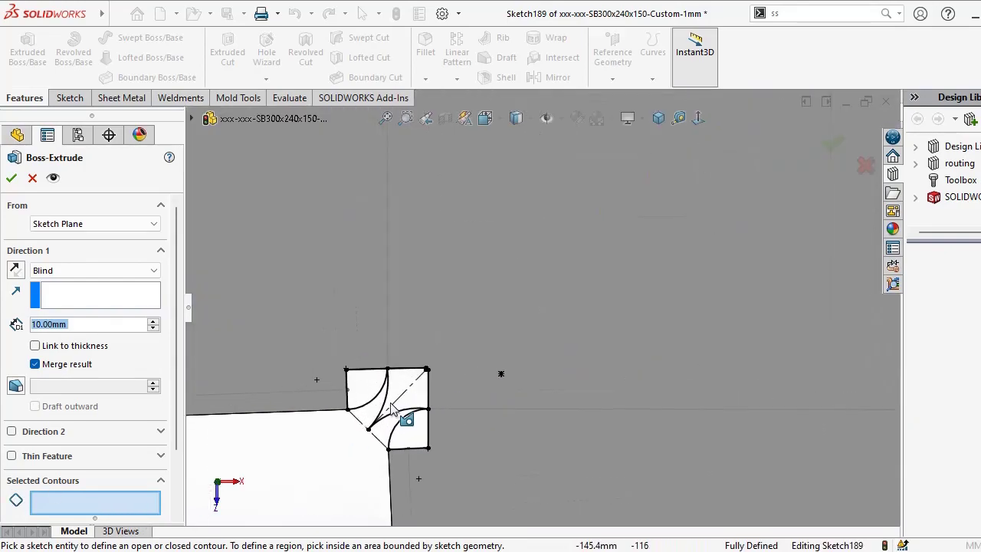
scroll(398, 377, "down", 1)
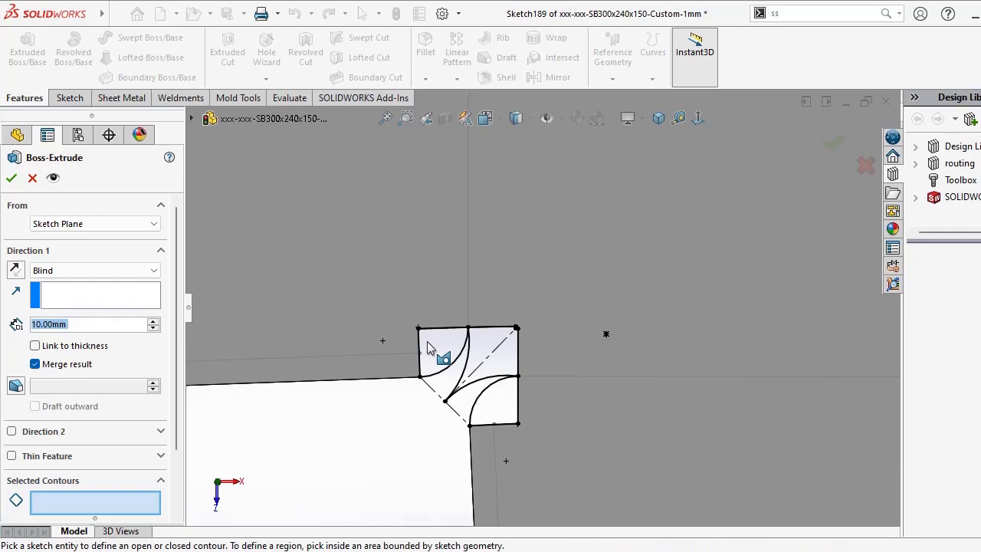
left_click(438, 351)
left_click(483, 349)
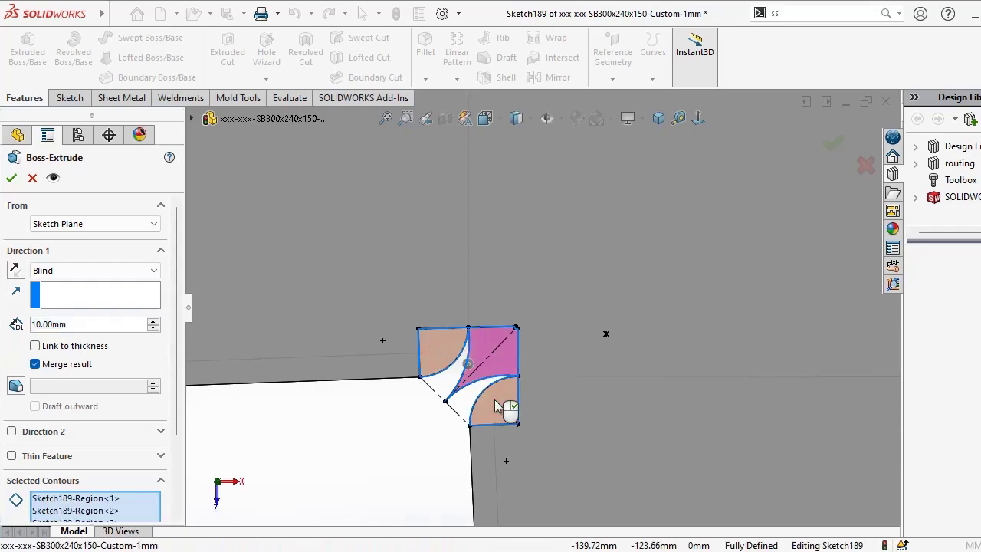
left_click(501, 406)
- Add the three arc-bounded regions in the lower-right notch to the extrusion's selected contours
scroll(357, 429, "up", 3)
scroll(355, 424, "up", 4)
scroll(465, 360, "up", 3)
scroll(794, 282, "down", 5)
scroll(660, 346, "down", 3)
left_click(529, 369)
left_click(515, 320)
left_click(574, 301)
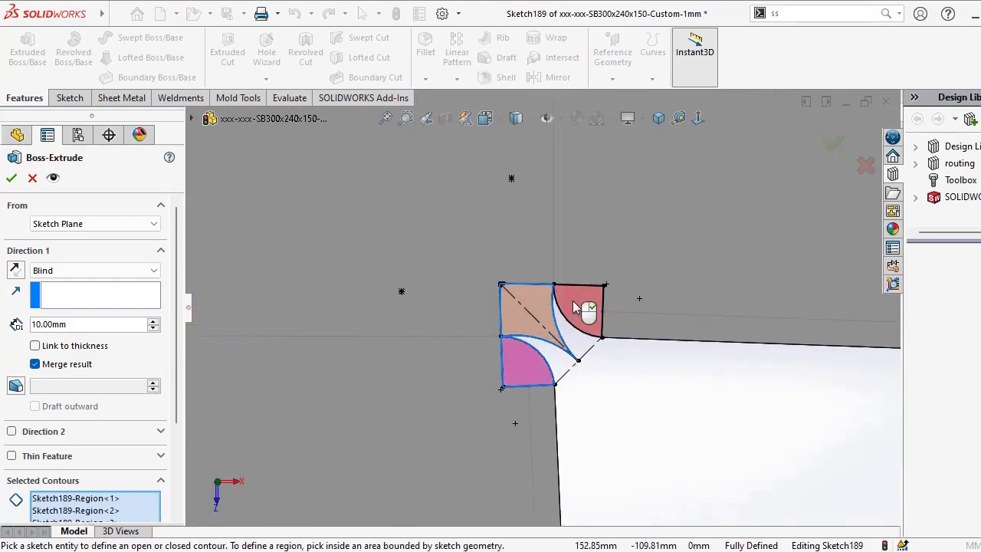
- Add the three arc-bounded regions in the upper-right notch to the extrusion's selected contours
scroll(605, 374, "up", 1)
scroll(606, 375, "up", 5)
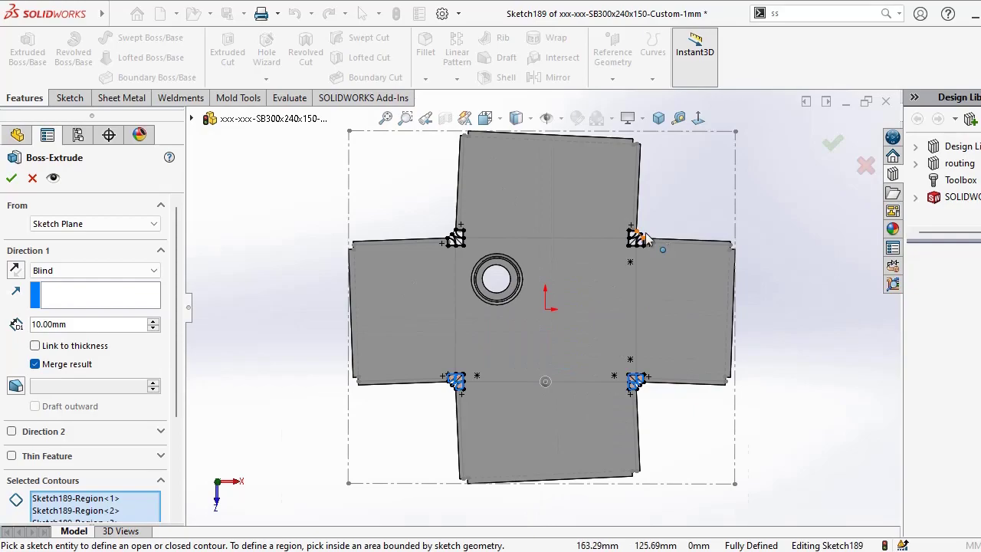
scroll(636, 233, "down", 6)
left_click(632, 282)
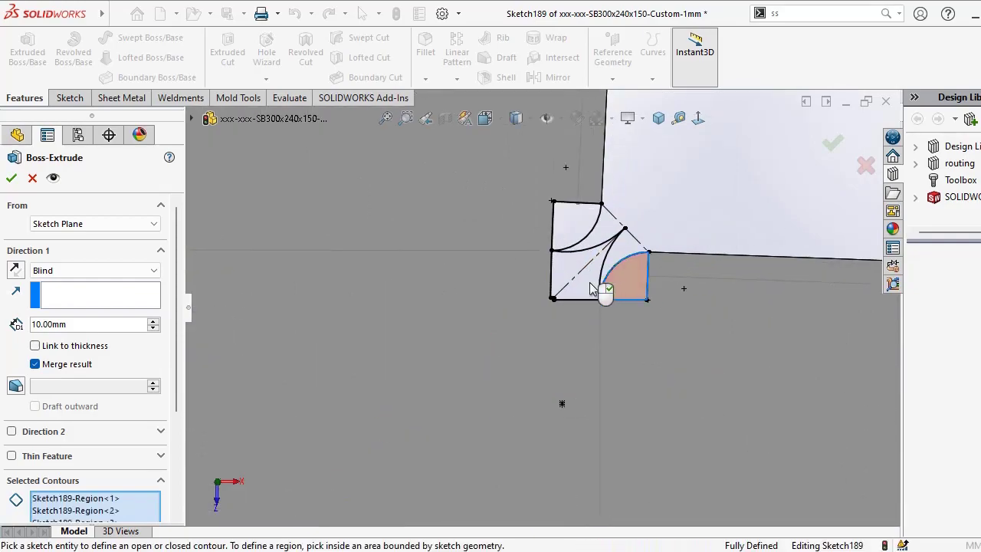
left_click(575, 273)
left_click(573, 238)
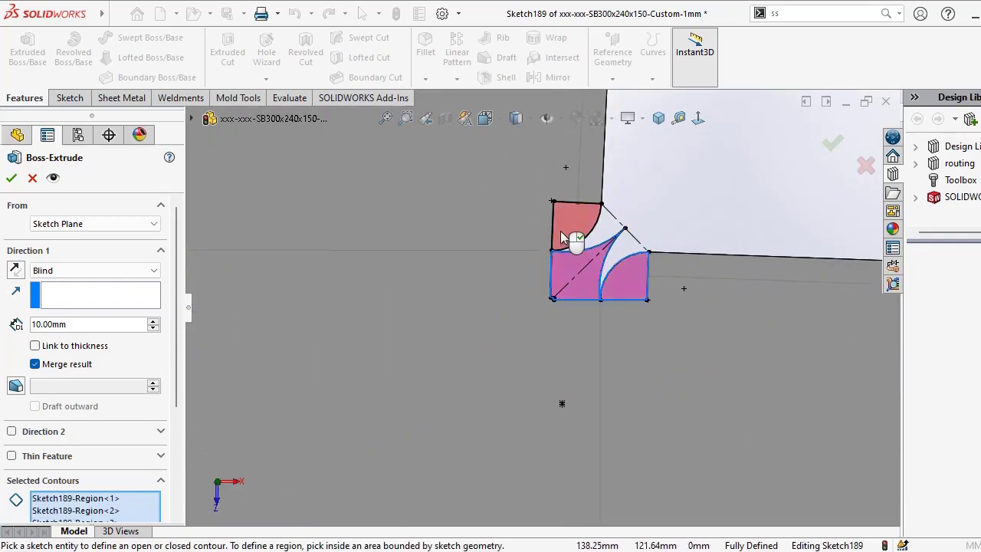
- Add the three arc-bounded regions in the upper-left notch to the extrusion's selected contours
scroll(586, 314, "up", 5)
scroll(468, 244, "down", 6)
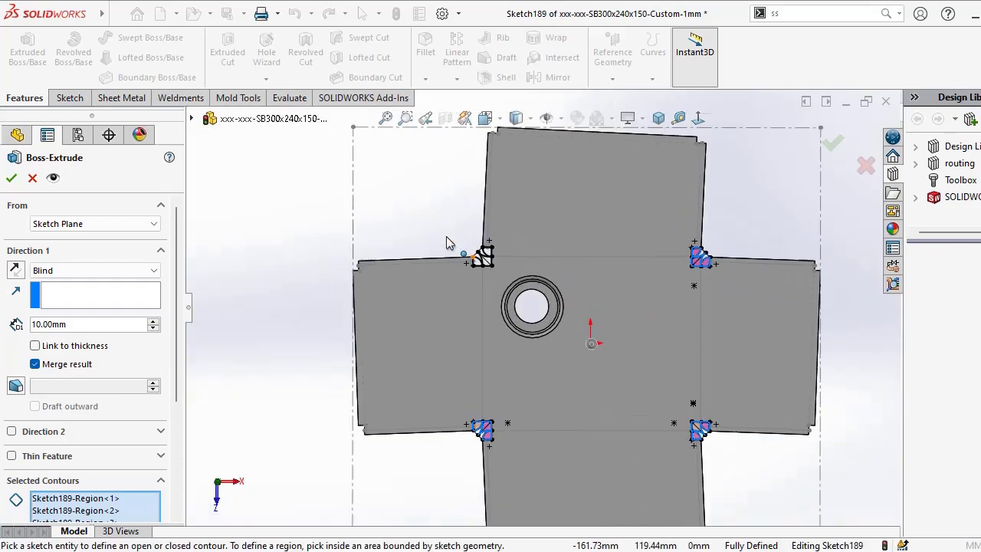
scroll(540, 265, "down", 3)
left_click(515, 276)
scroll(499, 338, "down", 1)
left_click(499, 338)
left_click(447, 344)
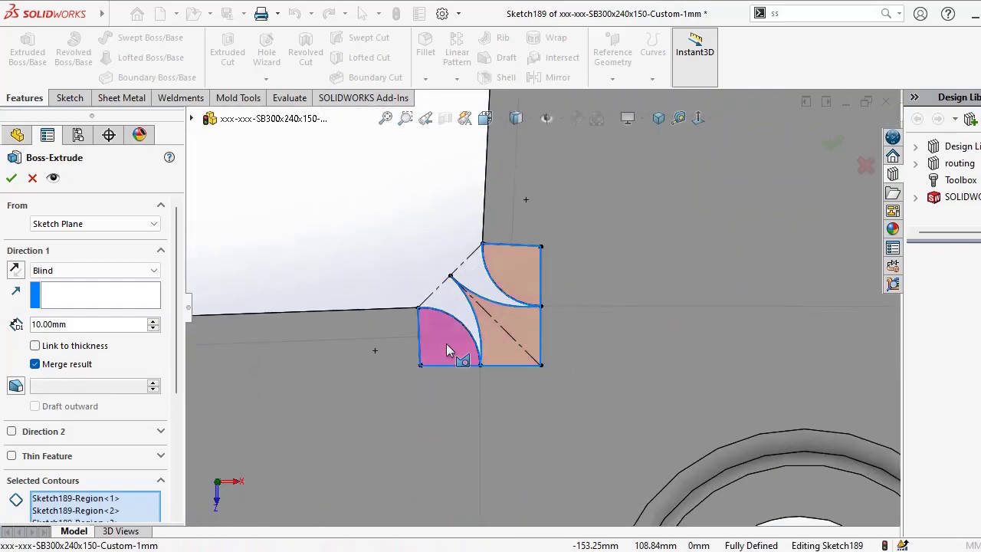
- Extrude the selected contours with the Up To Surface end condition, ending at the underside face of the flat sheet
left_click(98, 271)
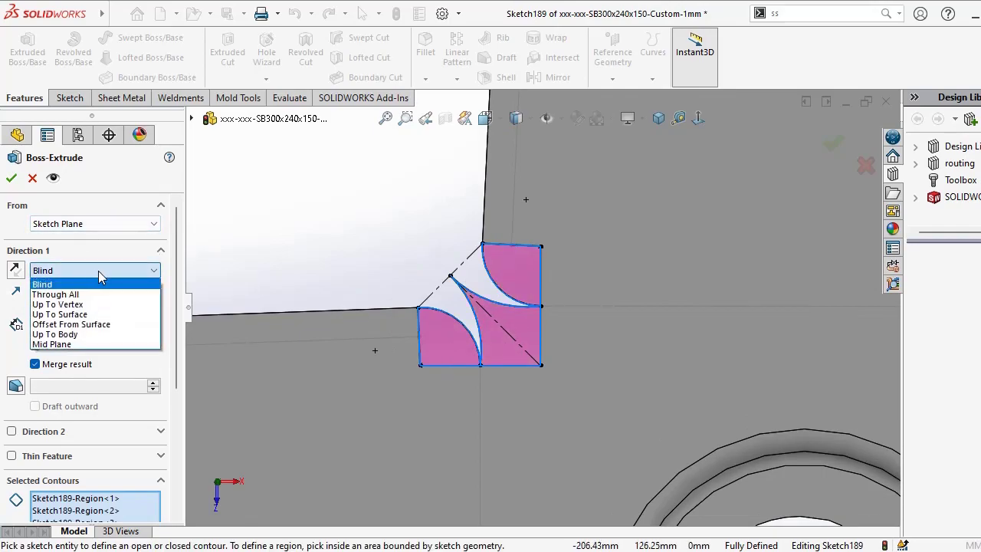
left_click(84, 314)
scroll(626, 240, "up", 5)
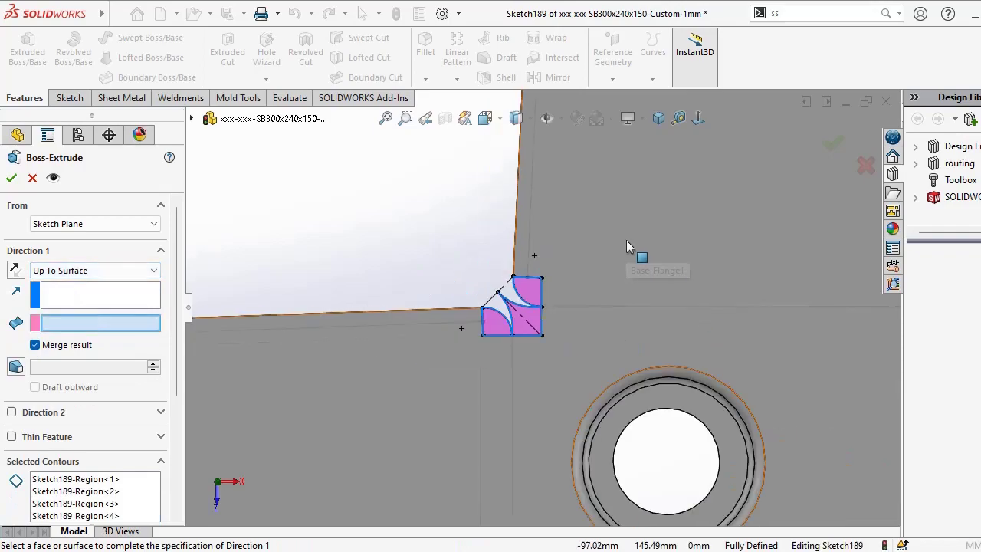
mouse_move(703, 258)
middle_mouse_down()
mouse_move(587, 296)
mouse_move(582, 307)
mouse_move(703, 266)
middle_mouse_up()
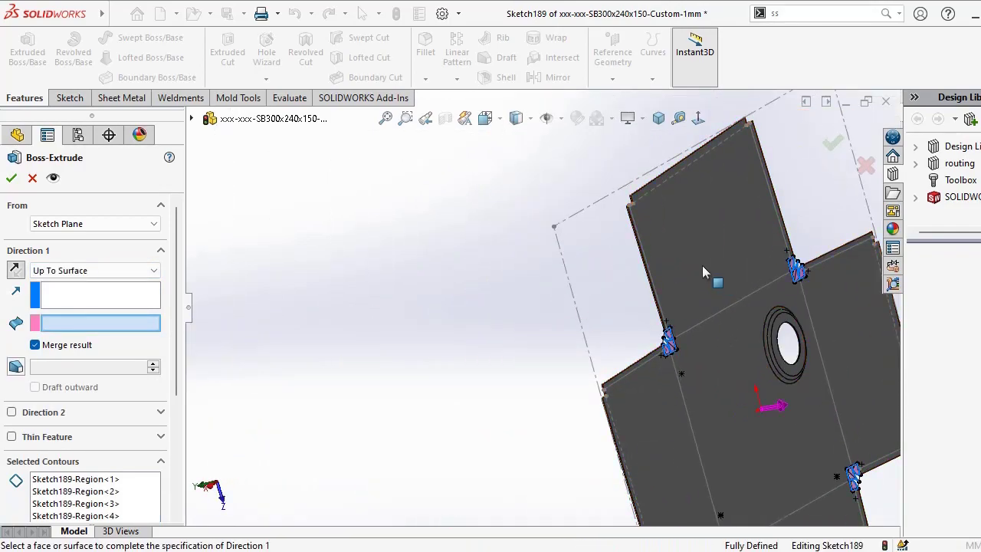
left_click(702, 266)
scroll(506, 359, "down", 8)
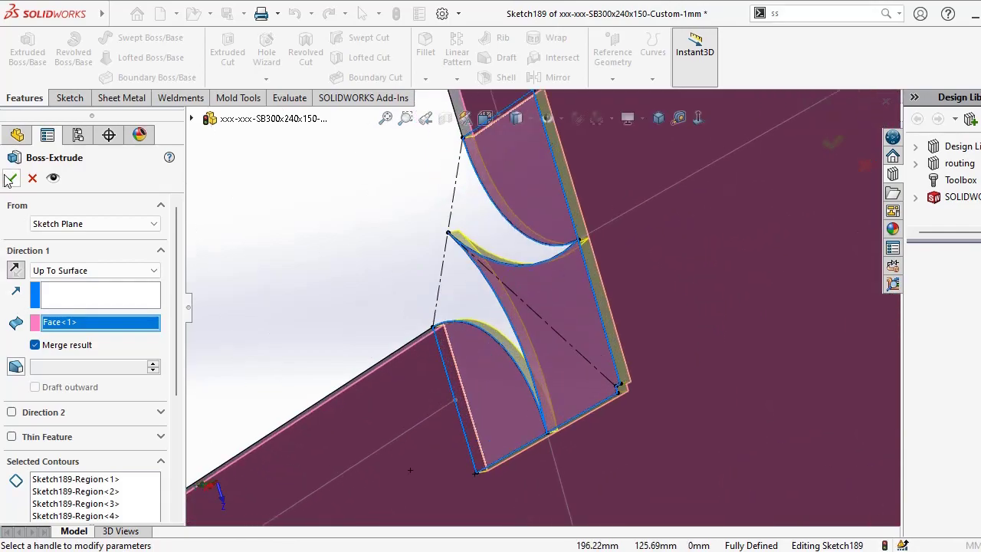
key("Return")
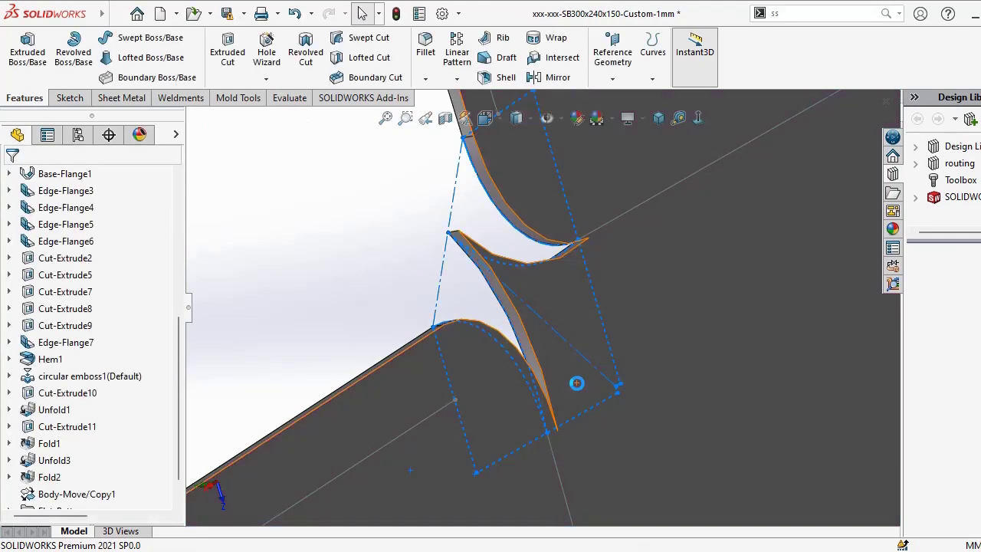
- Examine the new curved corner reliefs of the flat pattern in the Top view
key("f")
key("space")
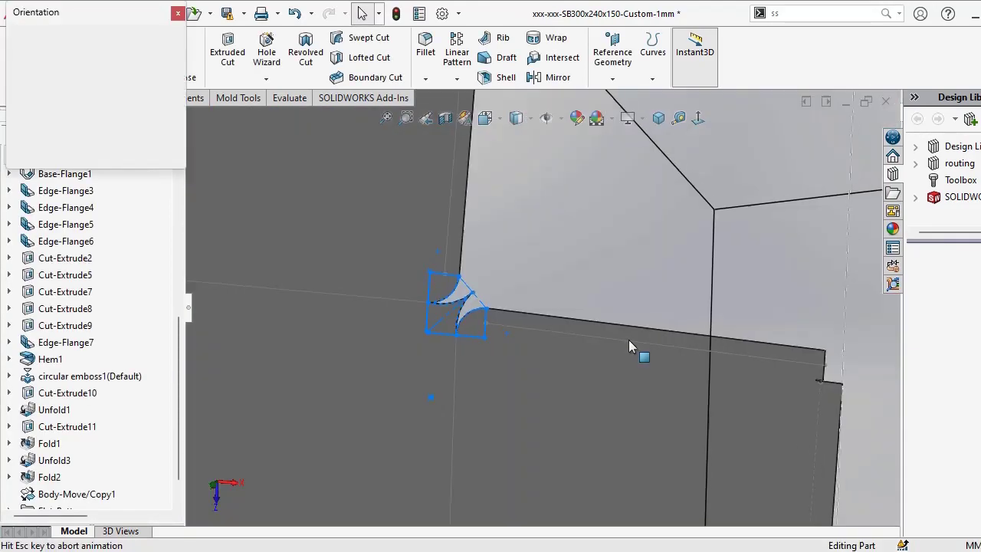
left_click(528, 411)
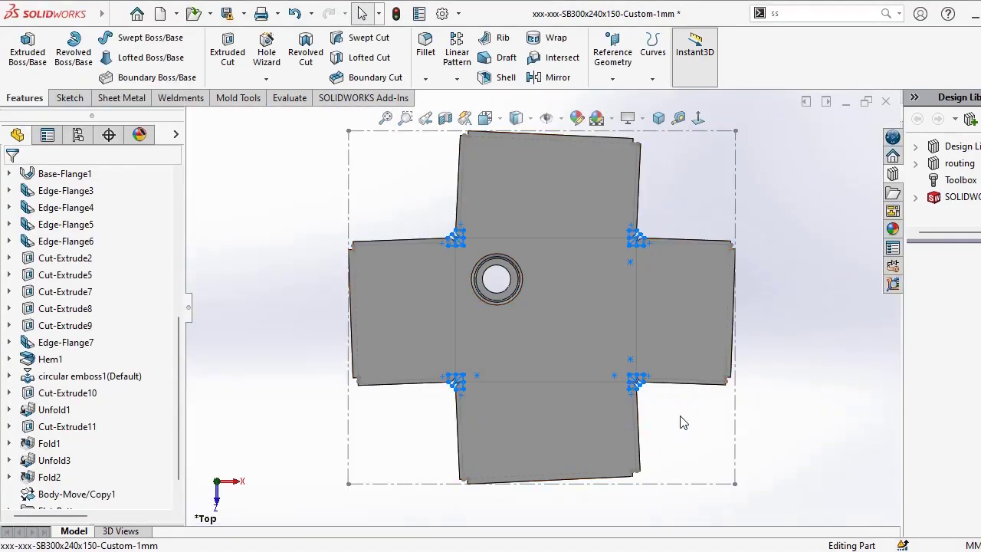
scroll(626, 242, "down", 5)
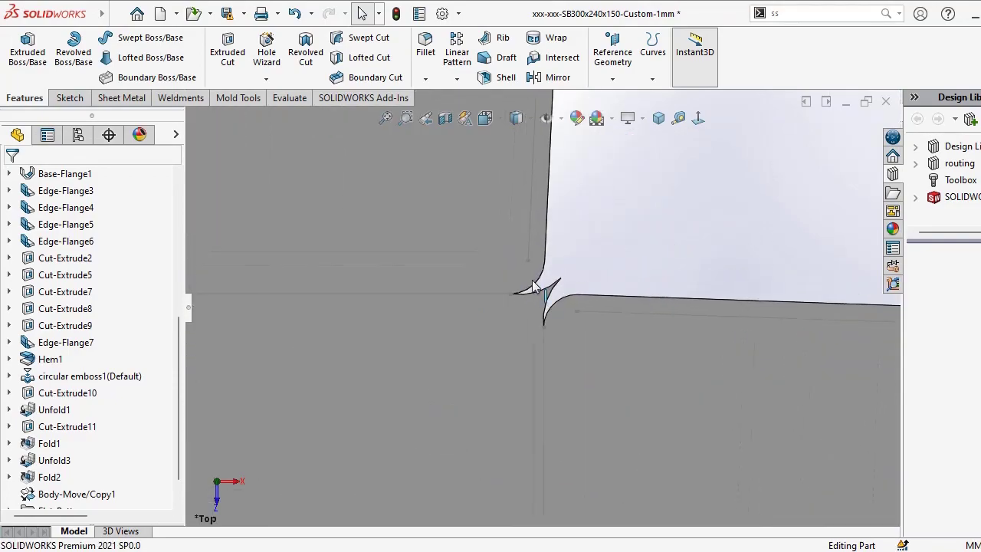
key("f")
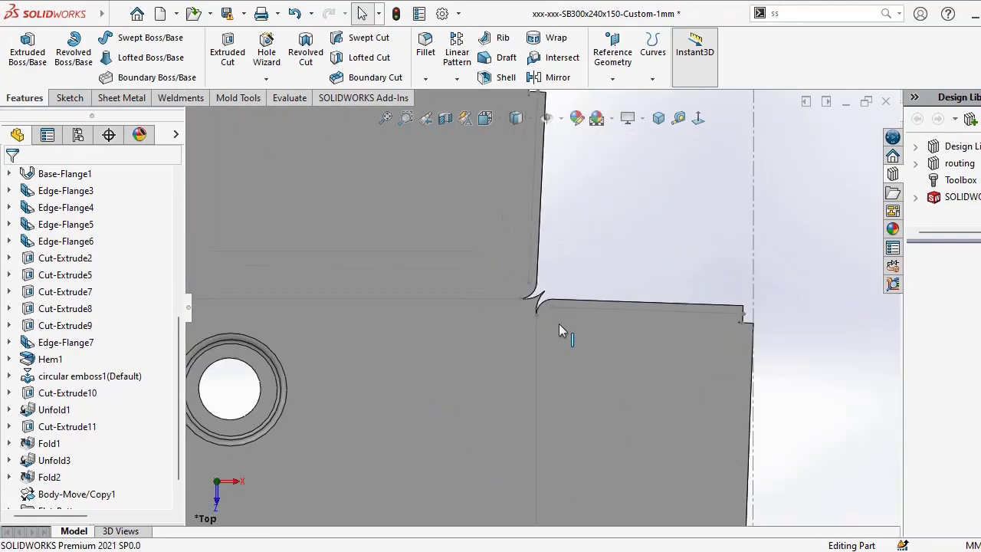
scroll(541, 266, "down", 3)
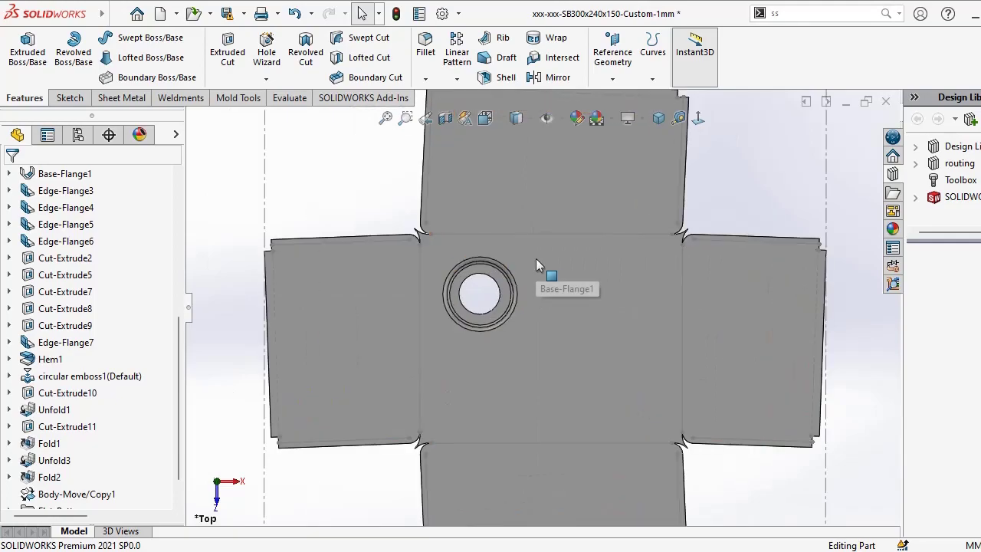
scroll(644, 187, "up", 3)
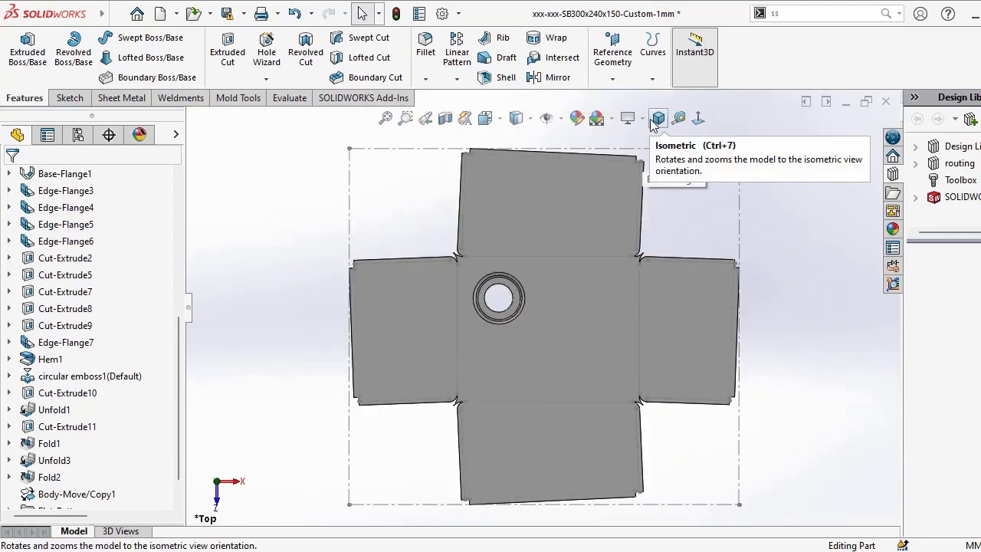
- Turn off Flatten to fold the box, show it in isometric view, and examine a bottom inner corner up close
left_click(116, 101)
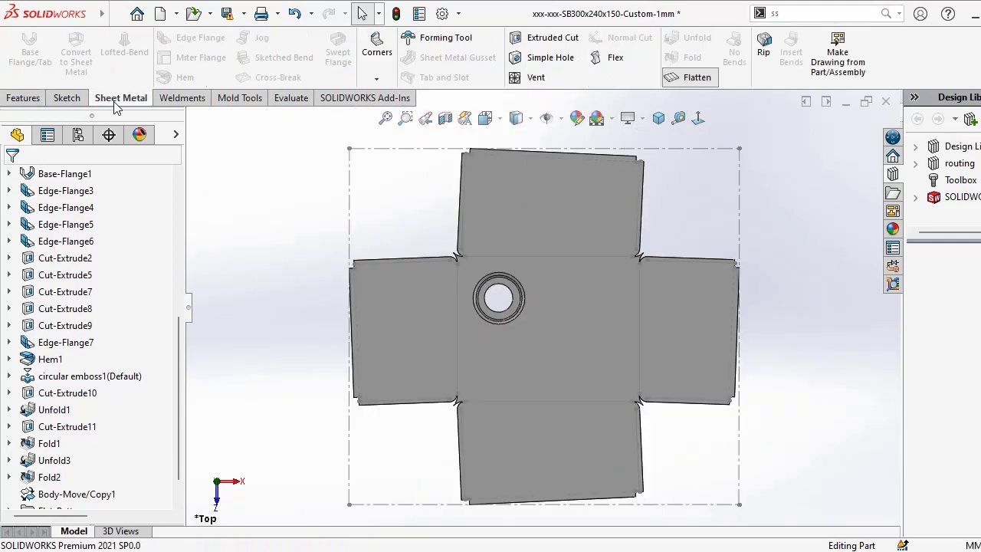
left_click(703, 81)
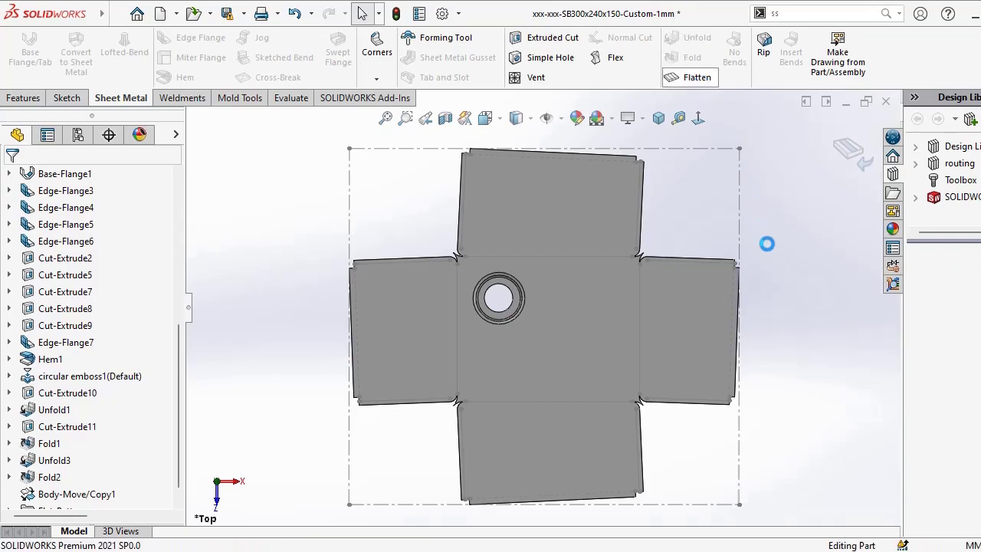
left_click(658, 117)
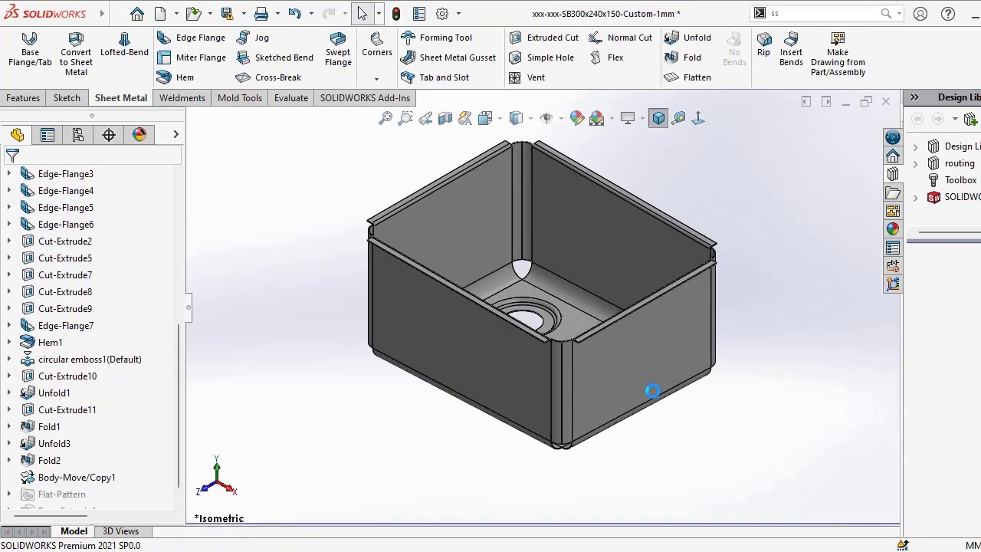
scroll(579, 437, "down", 5)
scroll(534, 455, "up", 5)
middle_click_drag(532, 401, 403, 426)
scroll(82, 491, "down", 1)
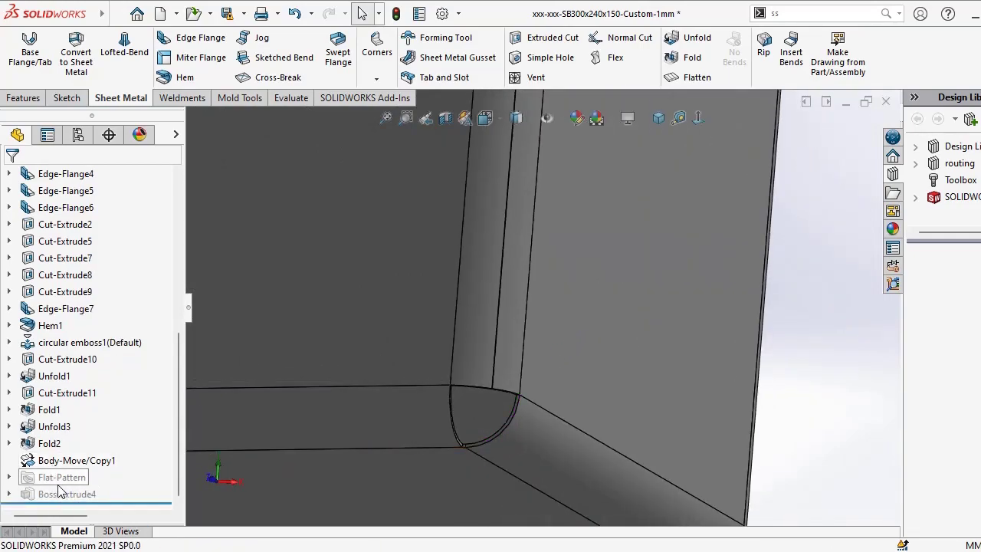
- Flatten the sheet metal box again and show the flat pattern in the Top view
scroll(536, 268, "up", 3)
left_click(695, 76)
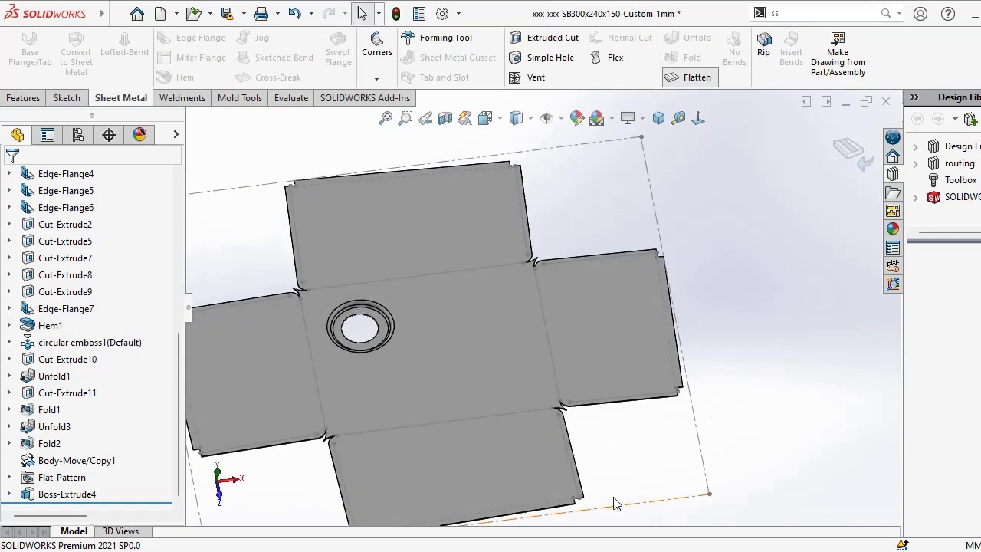
key("space")
left_click(436, 286)
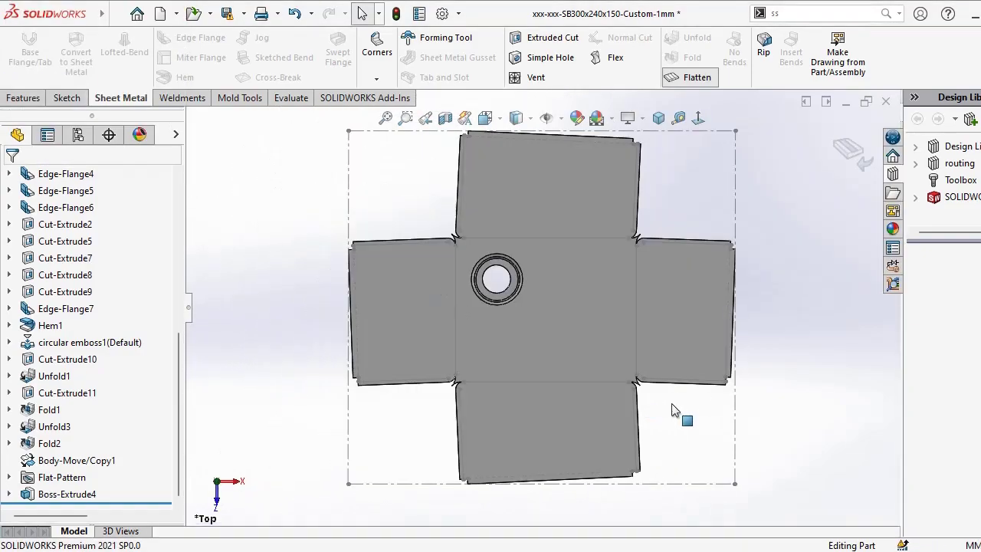
- Examine the curved corner reliefs of the flat pattern up close and fit the whole pattern in view
scroll(661, 254, "down", 8)
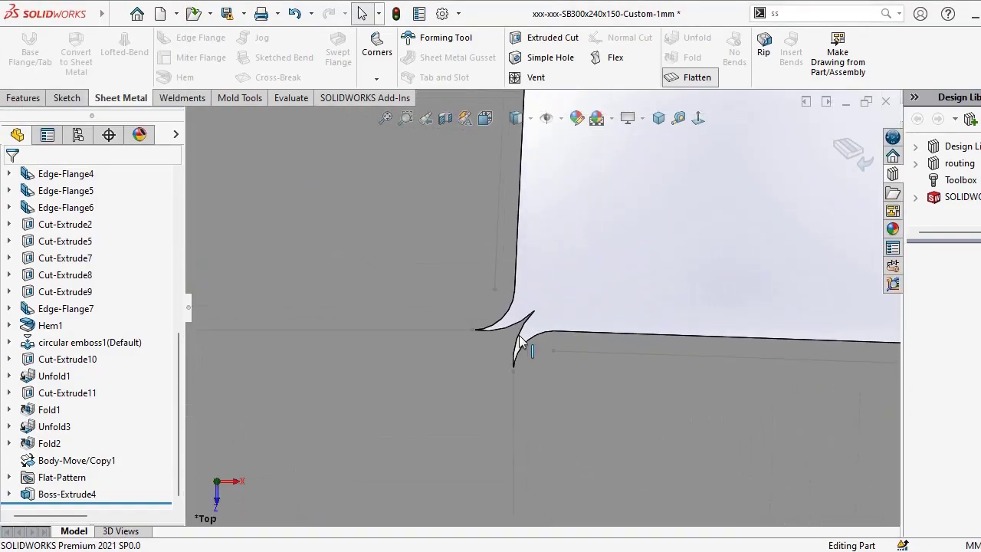
key("f")
scroll(482, 285, "down", 3)
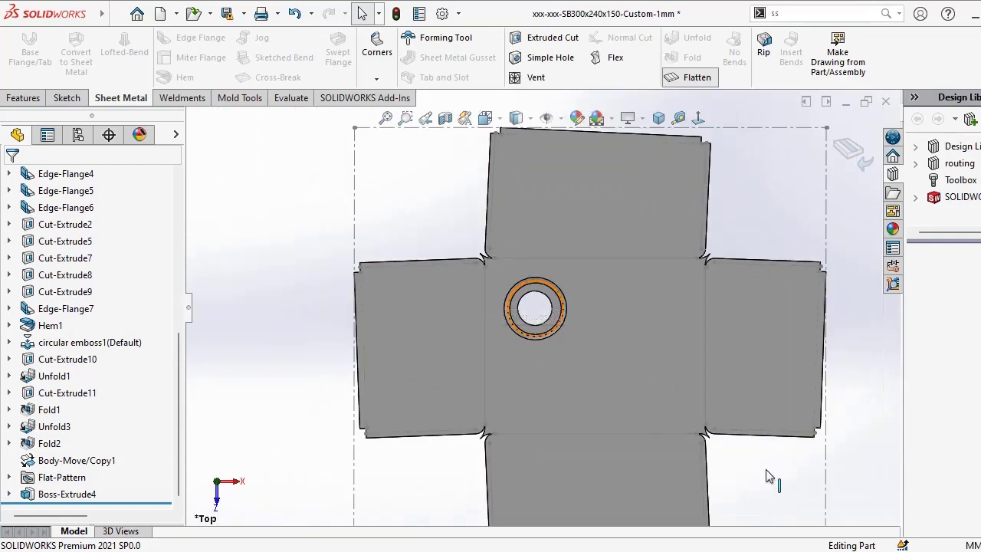
scroll(650, 400, "down", 3)
scroll(652, 400, "up", 1)
key("f")
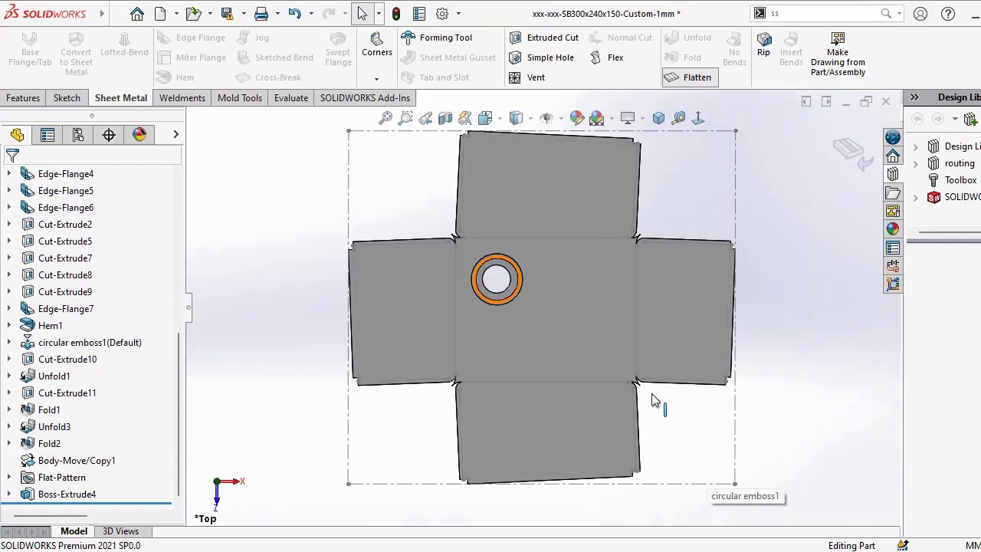
scroll(651, 401, "down", 6)
scroll(580, 342, "up", 1)
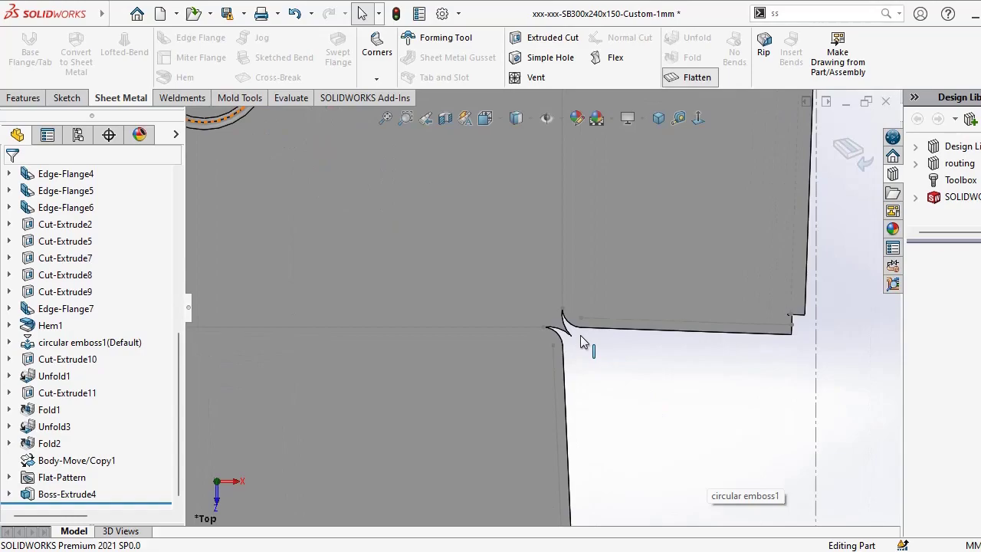
key("f")
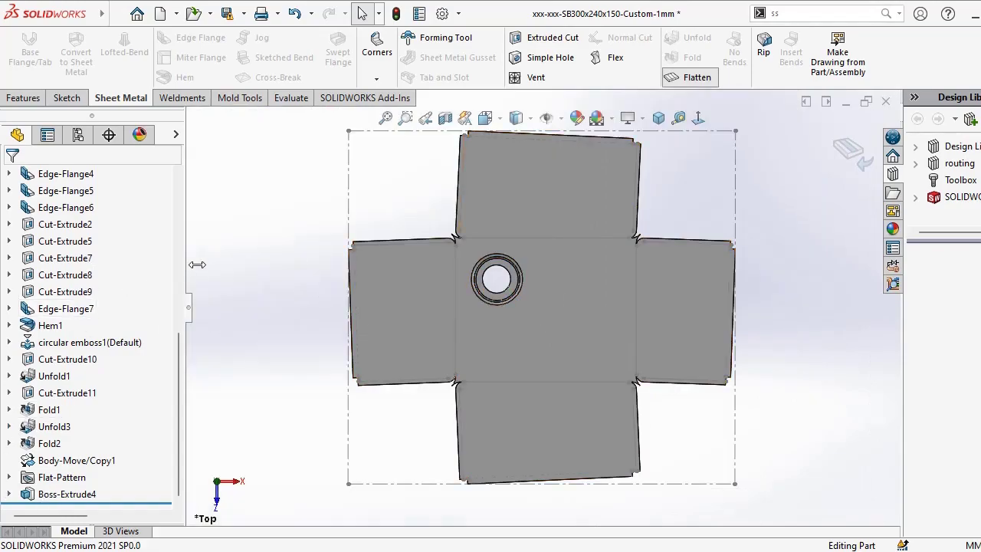
- Export the sheet metal flat pattern in DXF format as "Flat pattern - xxx-xxx-SB300x240x150-Custom-1mm" in the youtube folder
key("ctrl+shift+s")
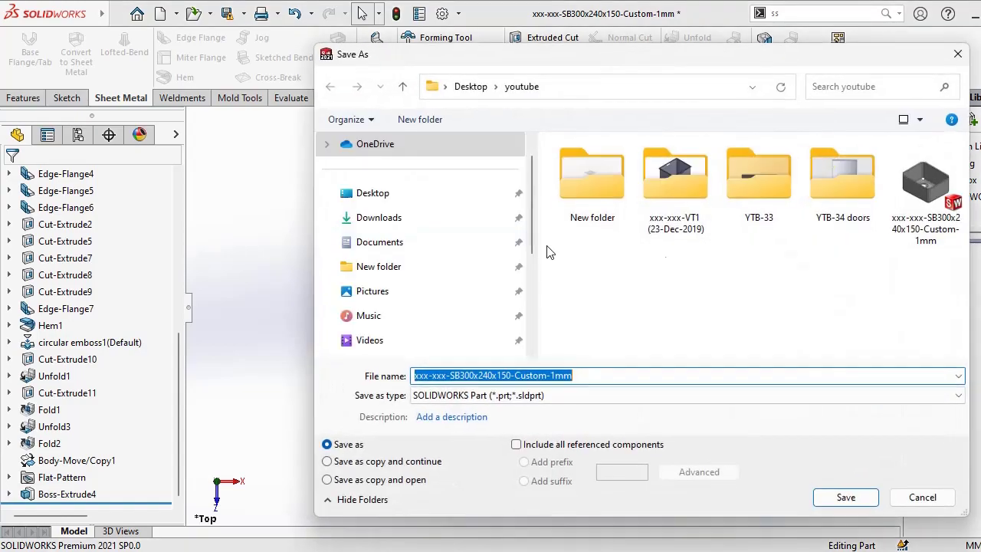
left_click(957, 395)
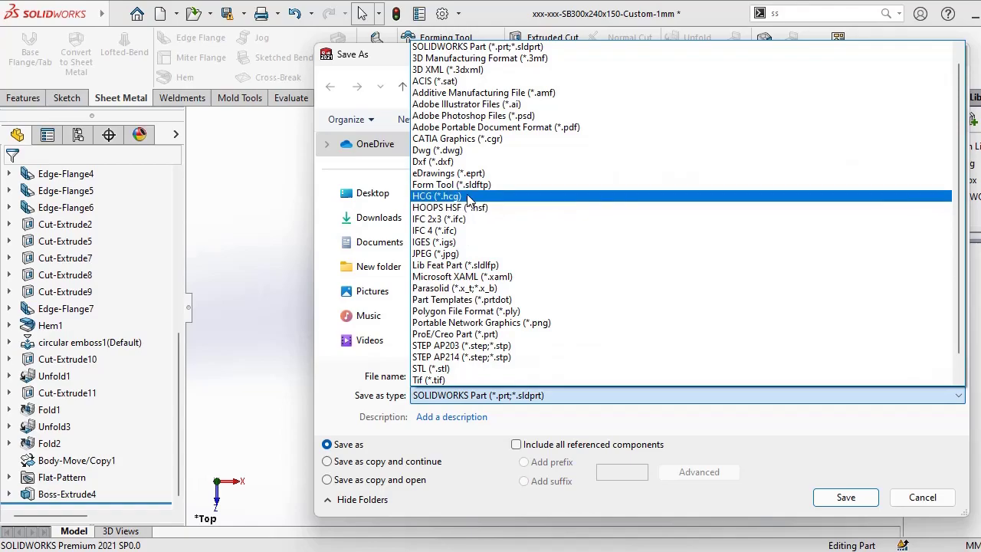
left_click(463, 161)
left_click(845, 523)
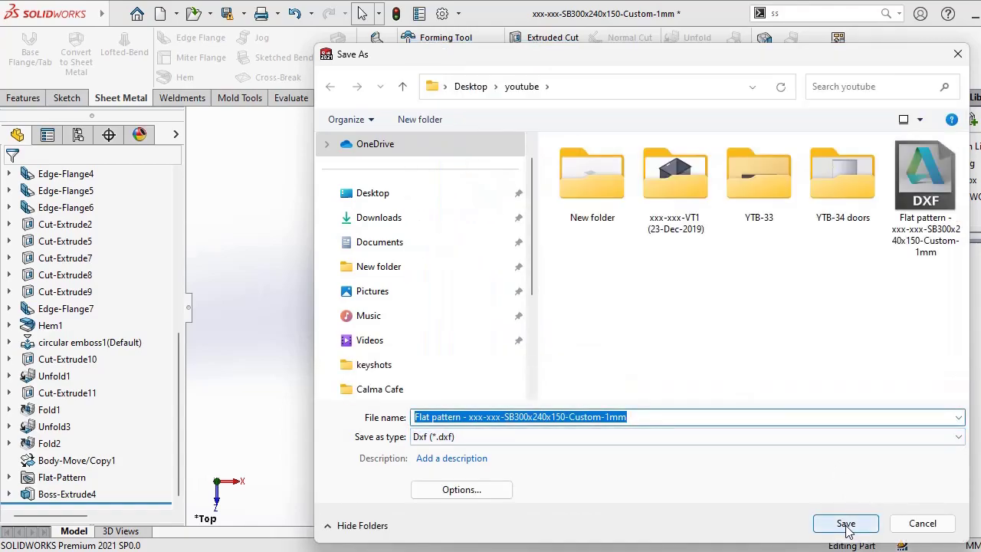
left_click(604, 287)
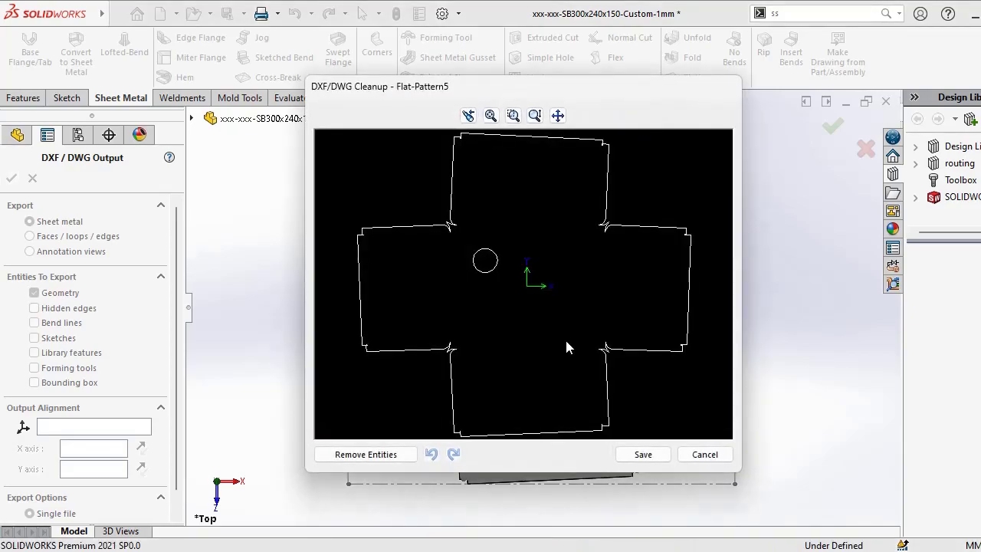
- Check the flat pattern's corner outlines in the DXF/DWG Cleanup preview and save the export
scroll(614, 239, "down", 5)
scroll(513, 243, "down", 2)
scroll(510, 256, "up", 5)
scroll(553, 360, "up", 3)
scroll(674, 253, "down", 4)
scroll(682, 291, "up", 3)
scroll(698, 322, "down", 3)
left_click(492, 117)
left_click(642, 455)
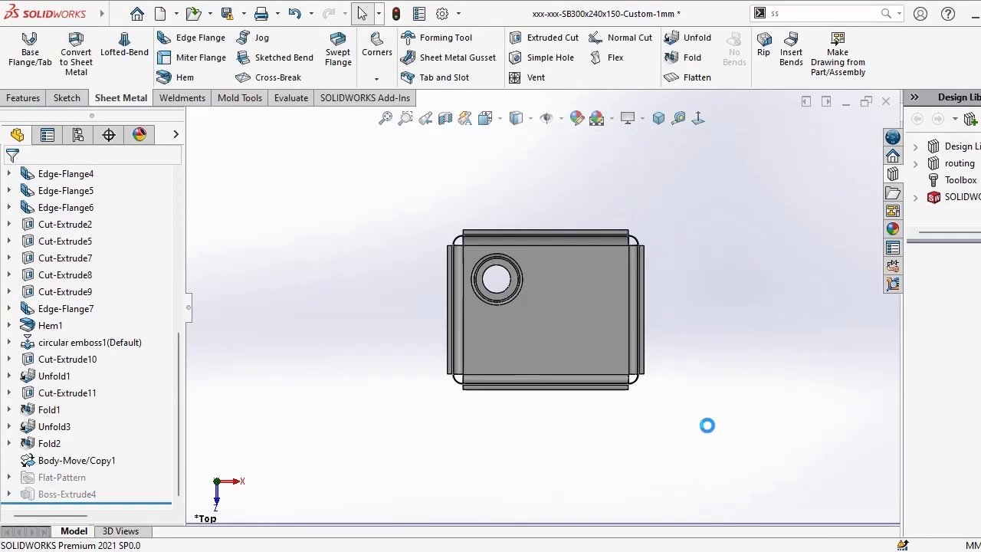
- Examine the folded box's corner openings from inside and outside, ending in the isometric view
scroll(624, 326, "down", 5)
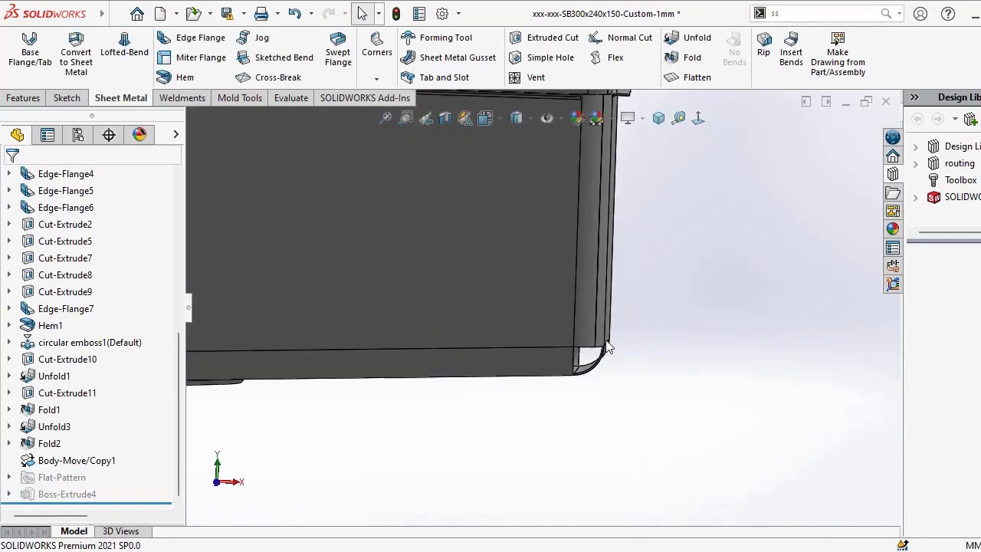
middle_click_drag(624, 326, 625, 408)
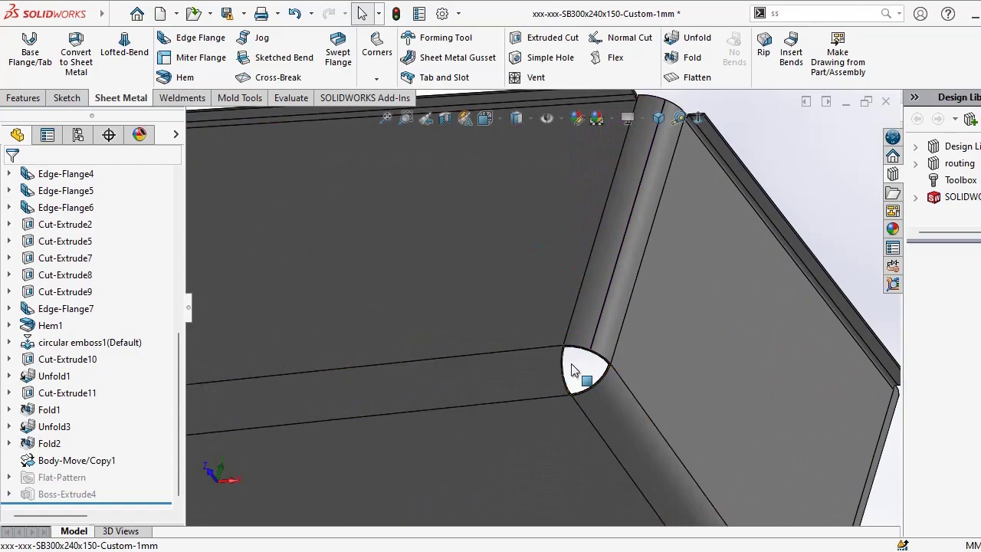
left_click(659, 118)
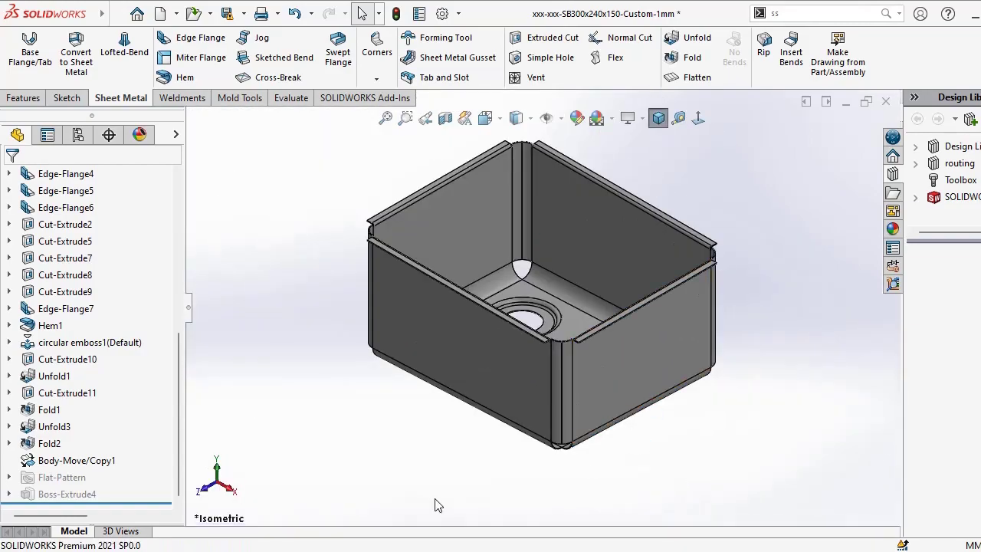
middle_click_drag(525, 518, 598, 302)
scroll(522, 288, "down", 5)
left_click(659, 117)
middle_click_drag(696, 446, 688, 149)
left_click(659, 118)
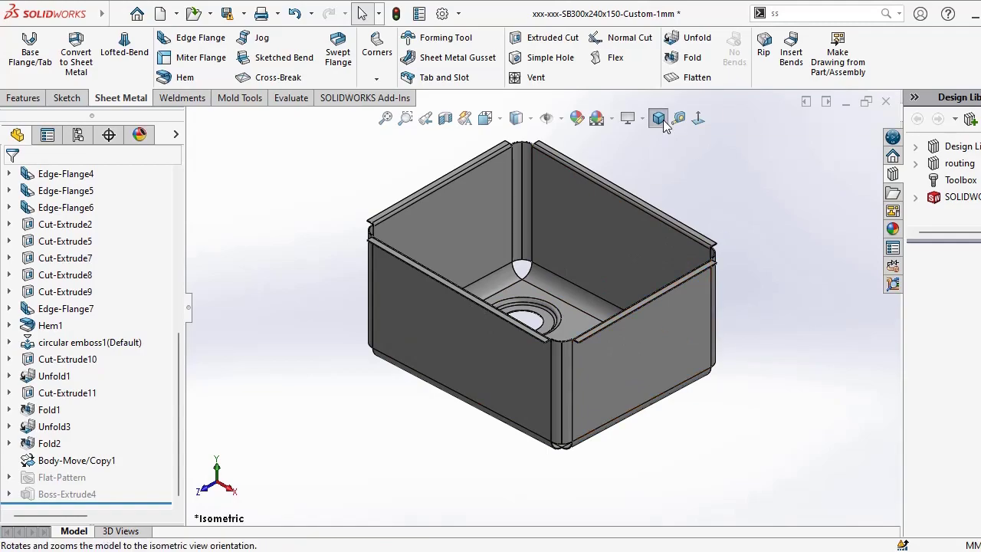
middle_click_drag(717, 440, 705, 308)
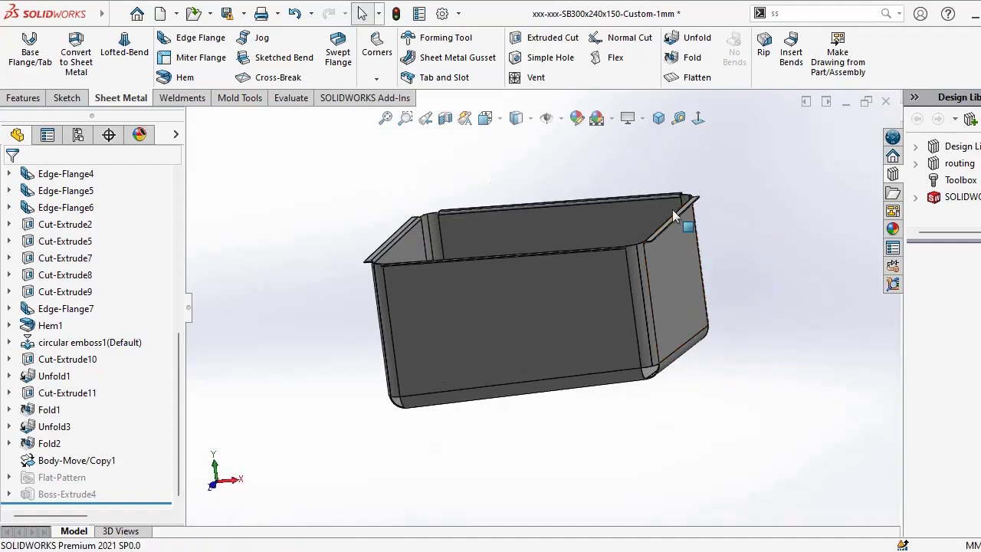
left_click(657, 119)
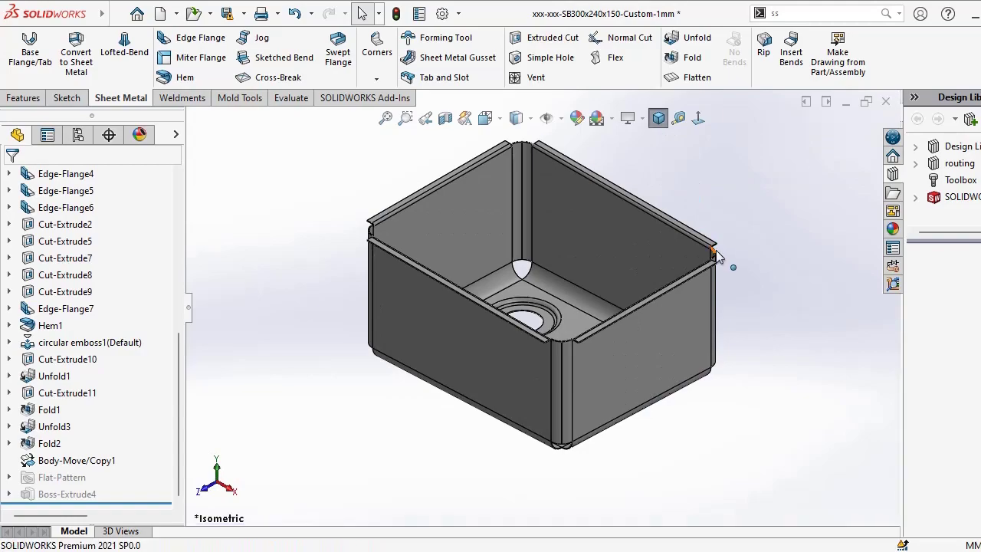